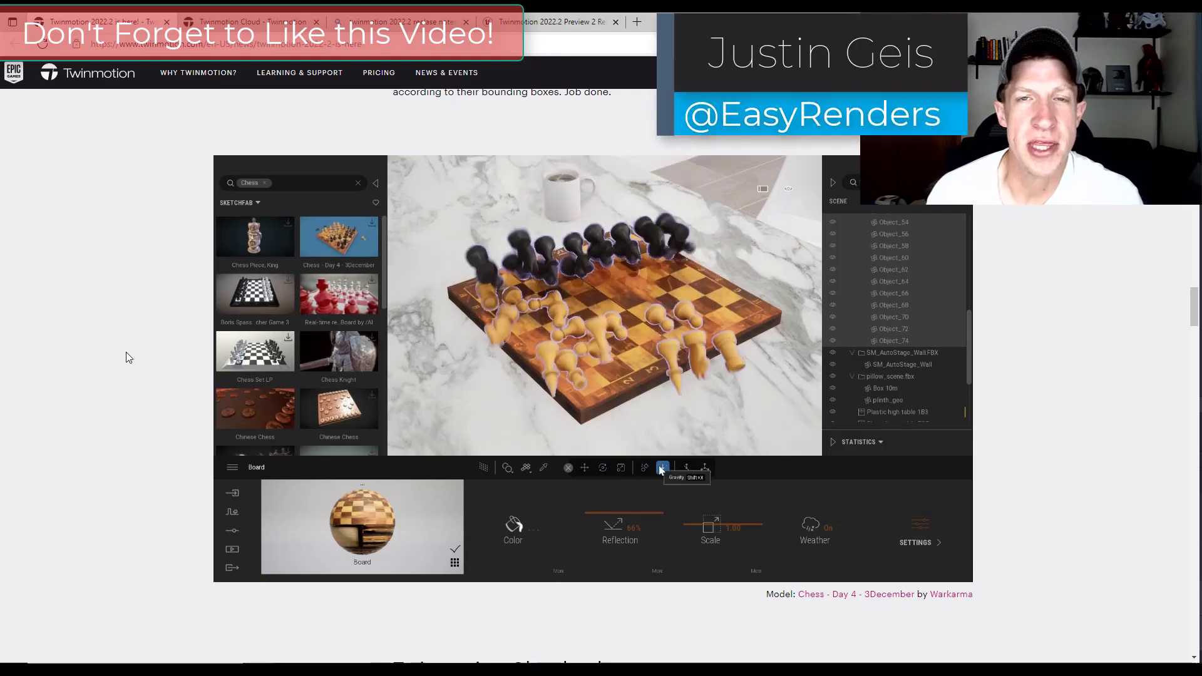
- Scroll the Twinmotion 2022.2 announcement to the 'Check out what's new' text and embedded video
scroll(126, 352, "down", 10)
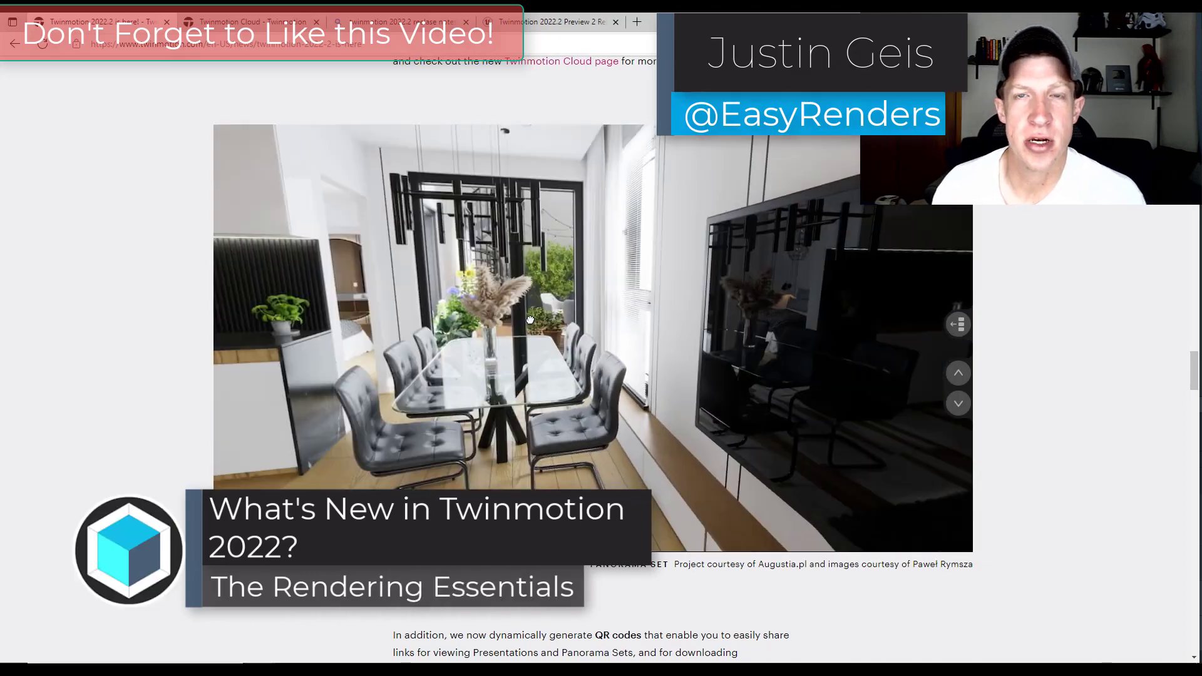
scroll(530, 320, "down", 8)
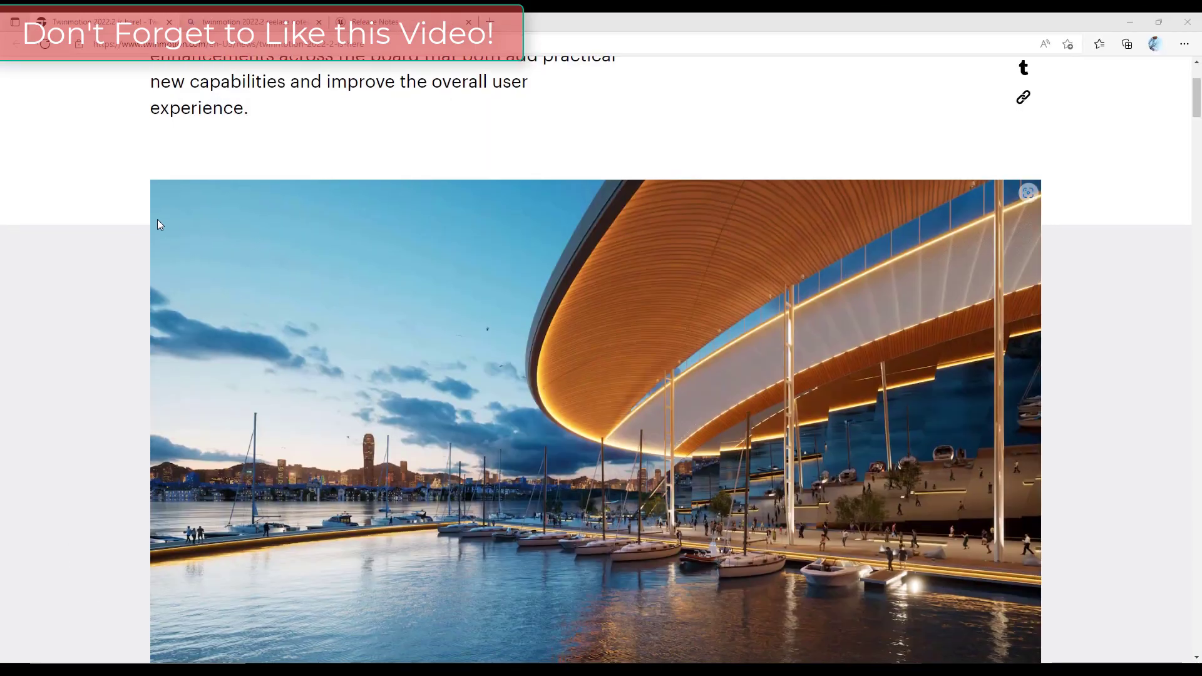
scroll(121, 237, "down", 3)
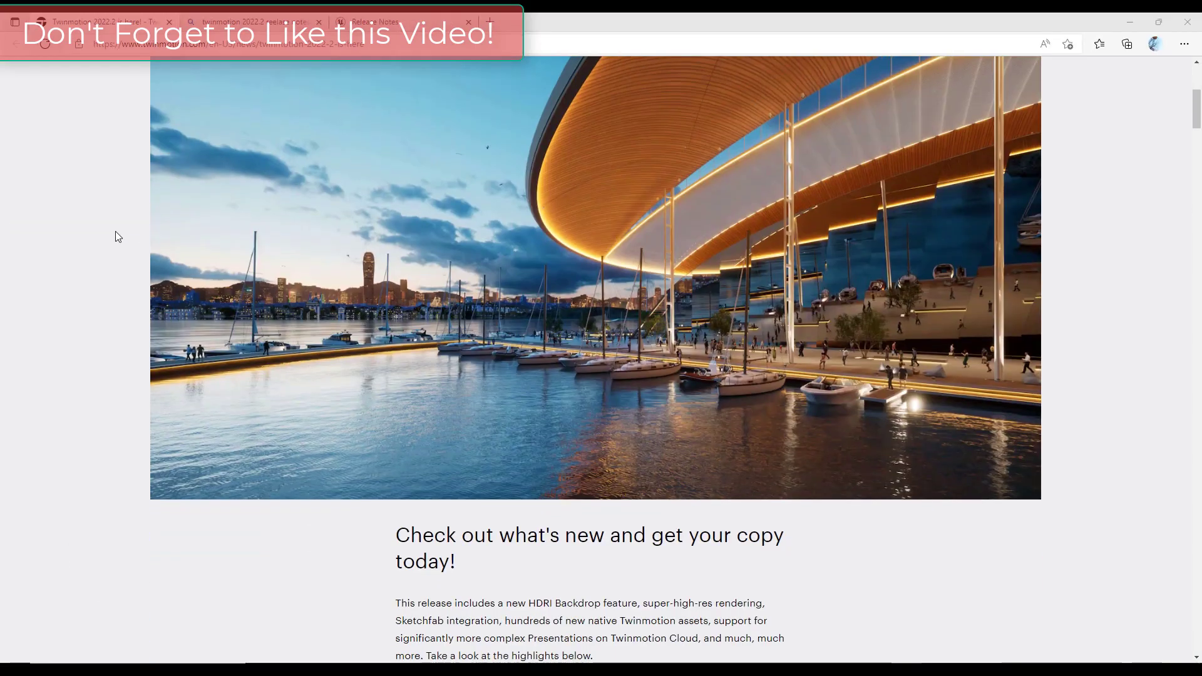
scroll(116, 233, "down", 5)
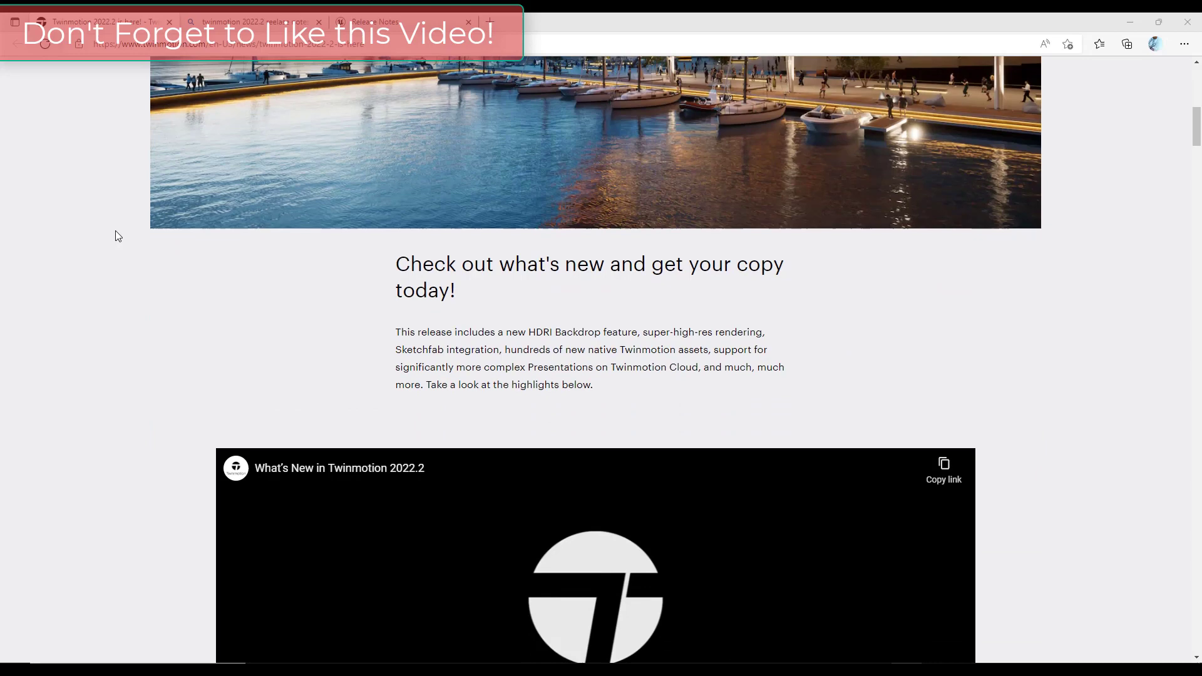
scroll(119, 226, "down", 1)
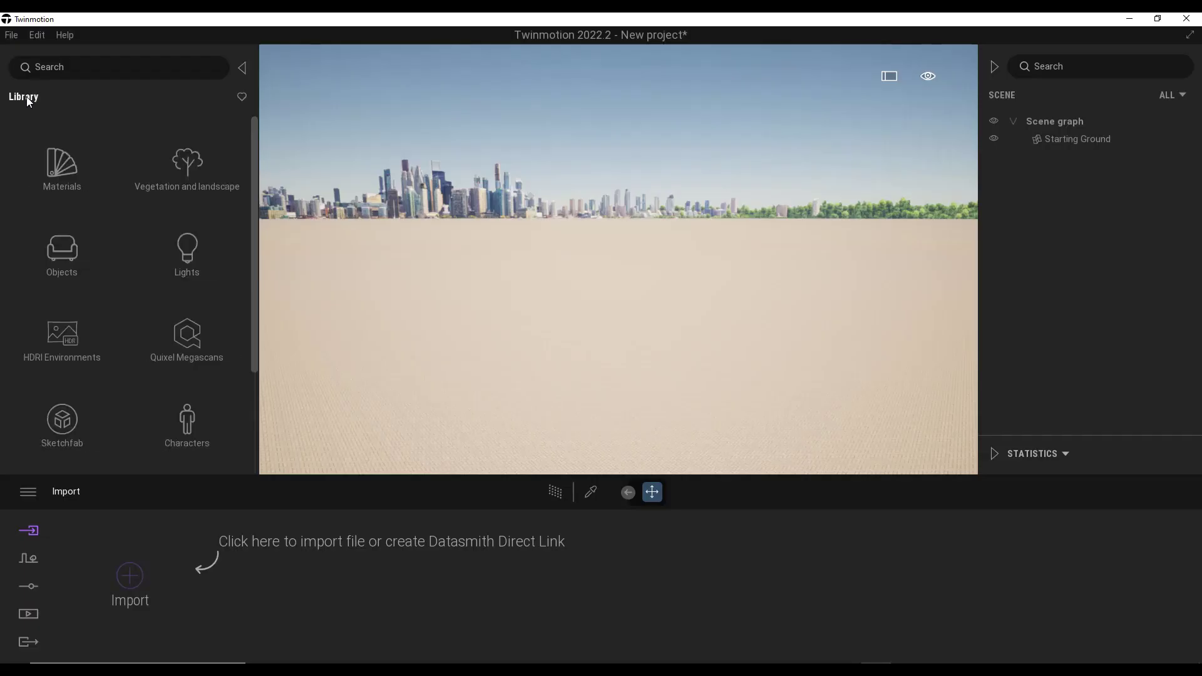
- Open the Sketchfab model categories in the Twinmotion Library
scroll(100, 375, "down", 1)
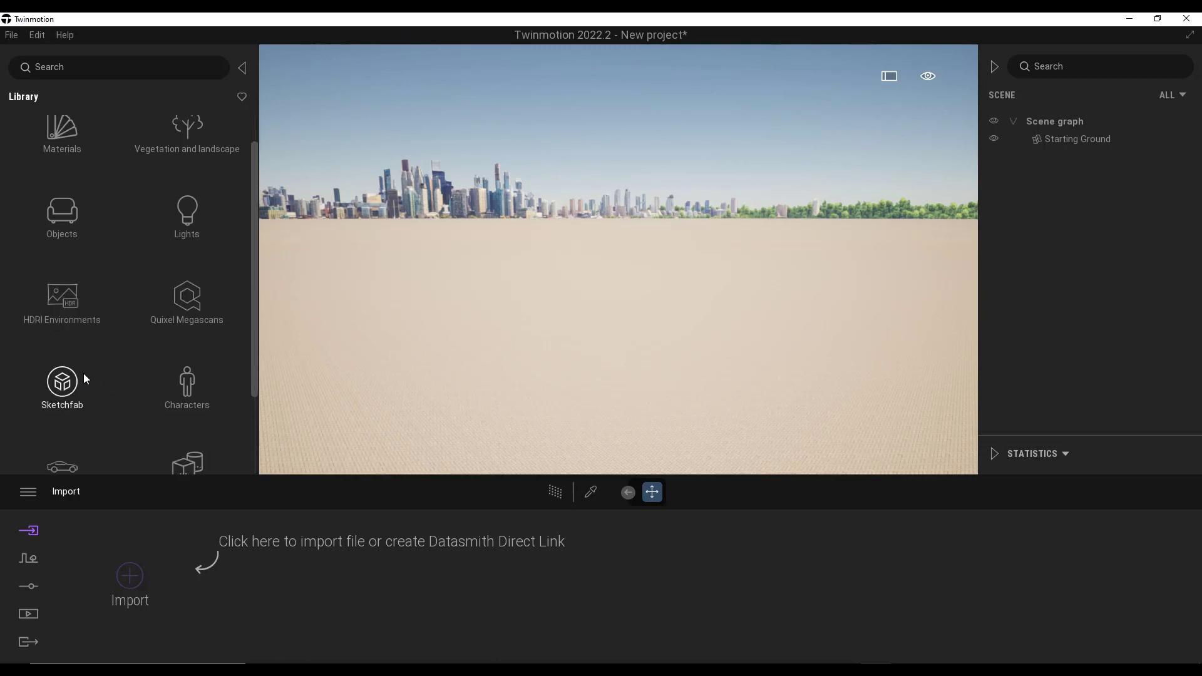
left_click(63, 385)
scroll(144, 296, "down", 1)
scroll(157, 298, "down", 1)
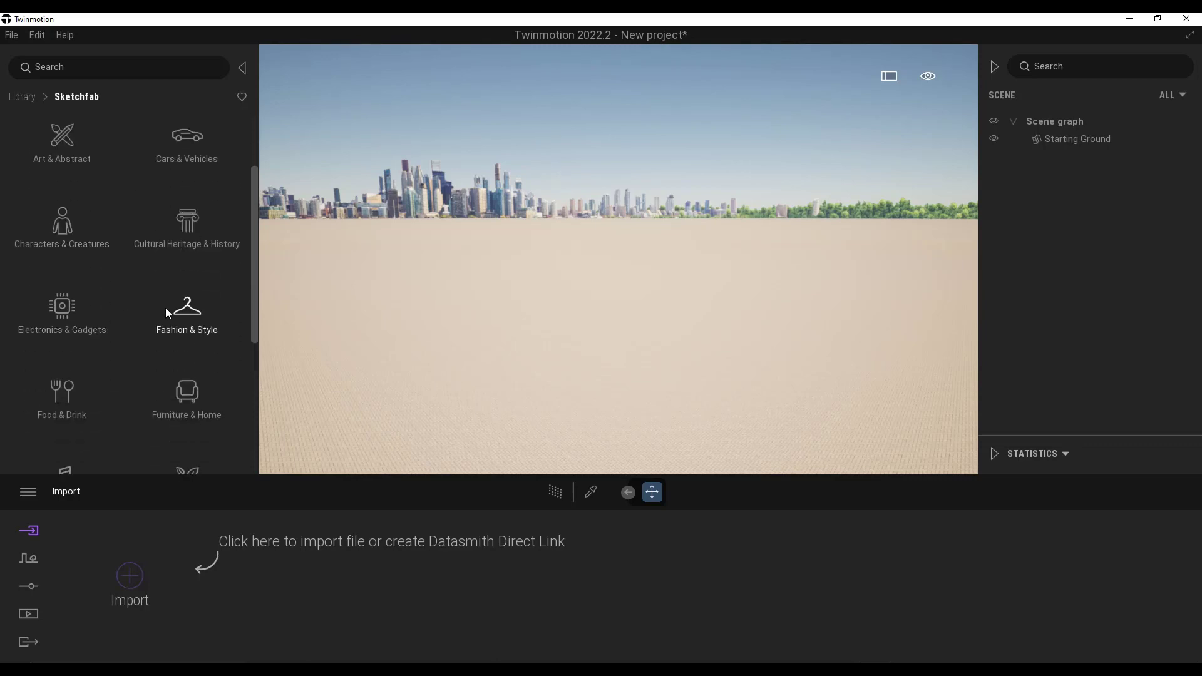
scroll(165, 307, "down", 3)
scroll(171, 324, "down", 2)
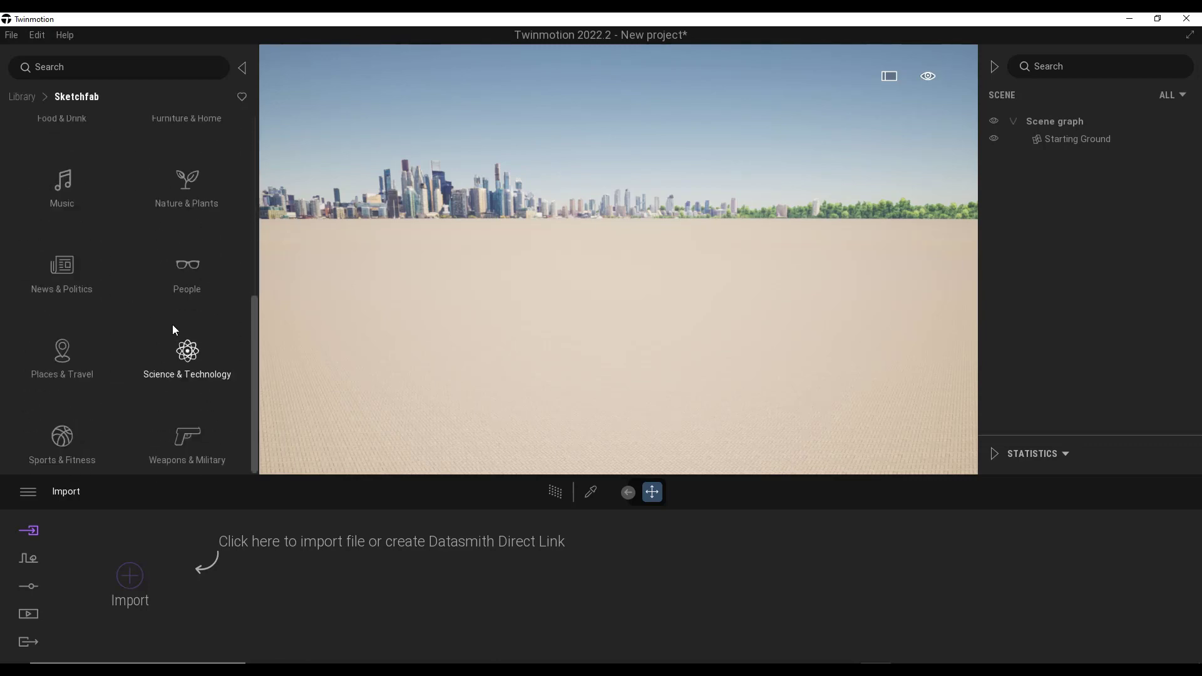
- Show the Science & Technology models and scroll down to the City model
left_click(188, 354)
scroll(69, 313, "down", 5)
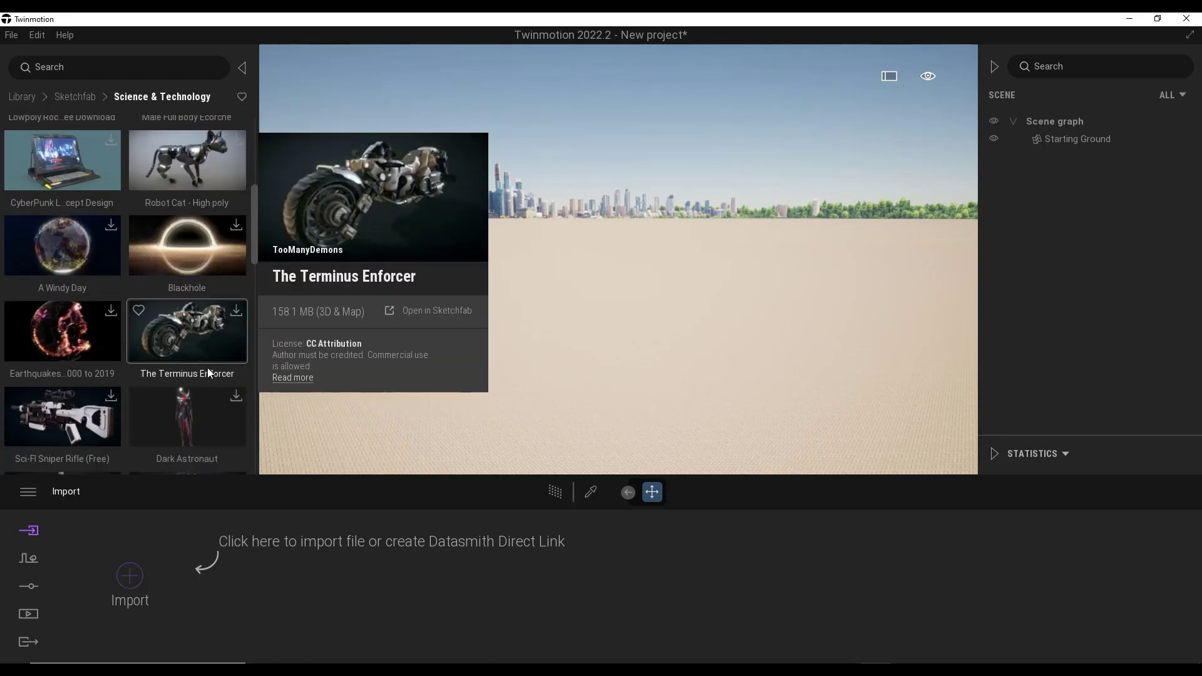
scroll(188, 375, "down", 1)
scroll(201, 377, "down", 1)
scroll(202, 377, "down", 1)
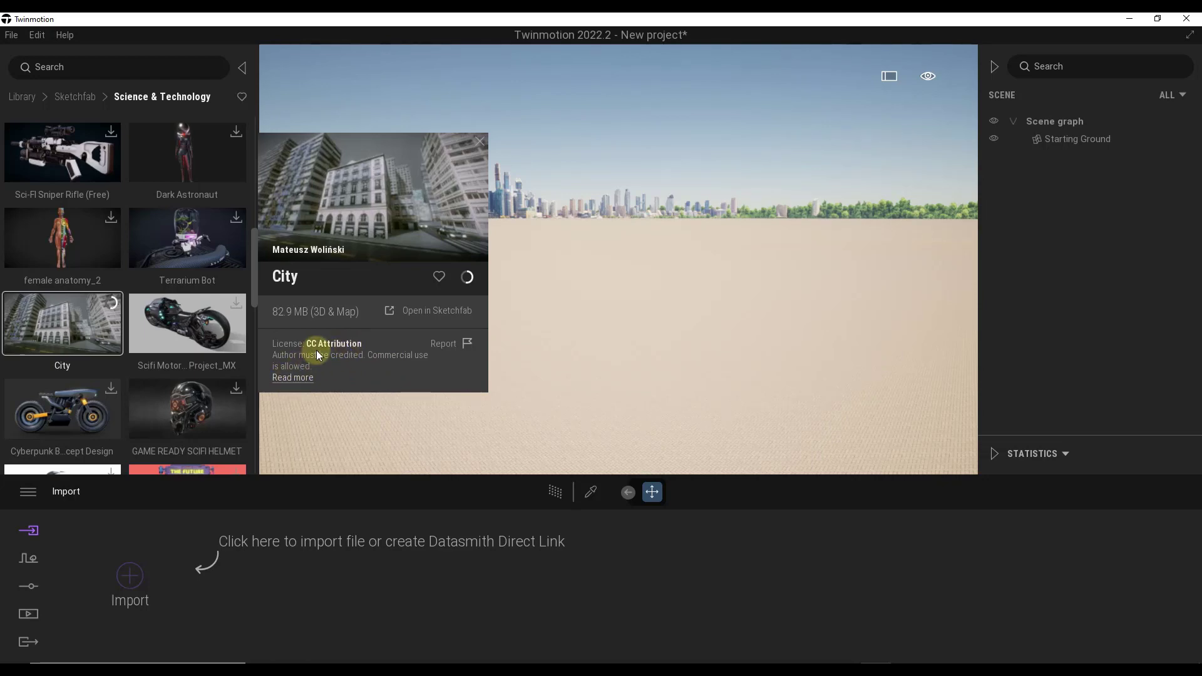
- Download the City model into the scene and move forward along its street
left_click(656, 401)
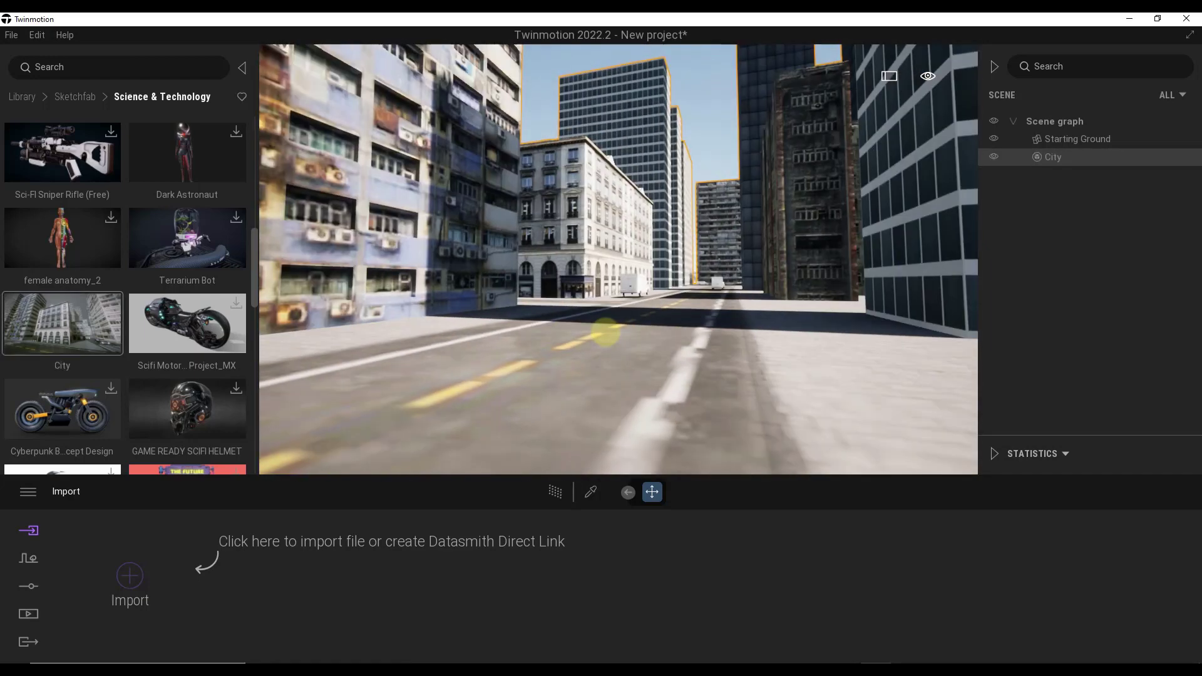
scroll(603, 328, "up", 3)
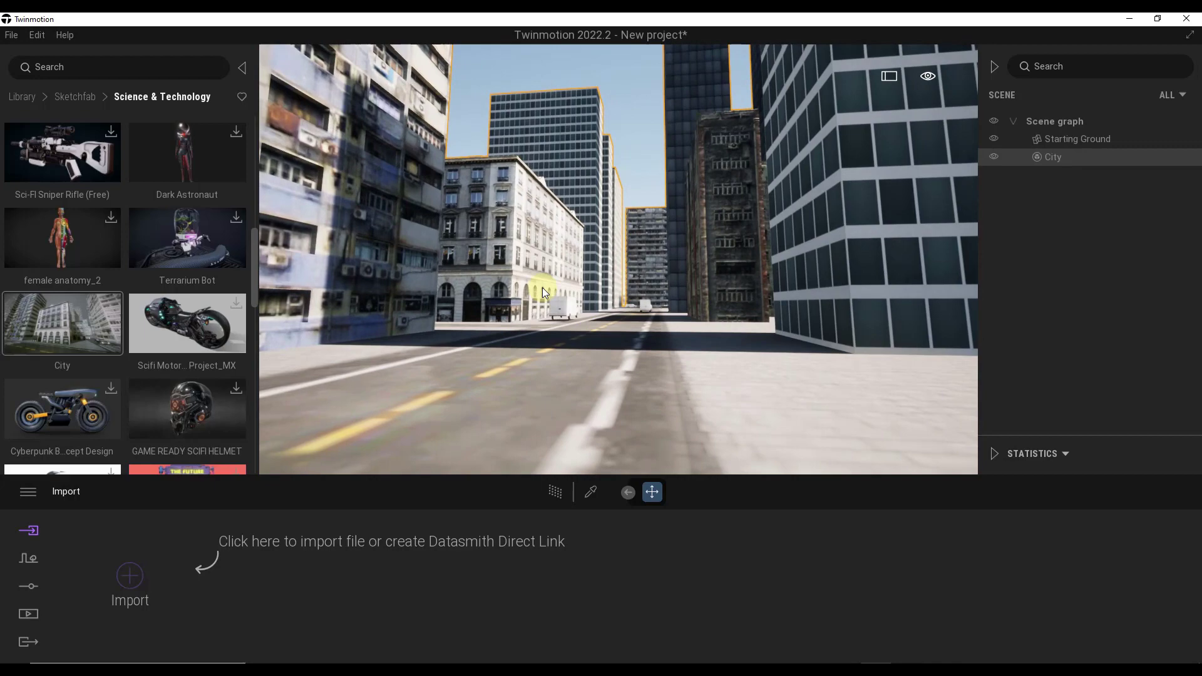
scroll(533, 289, "up", 3)
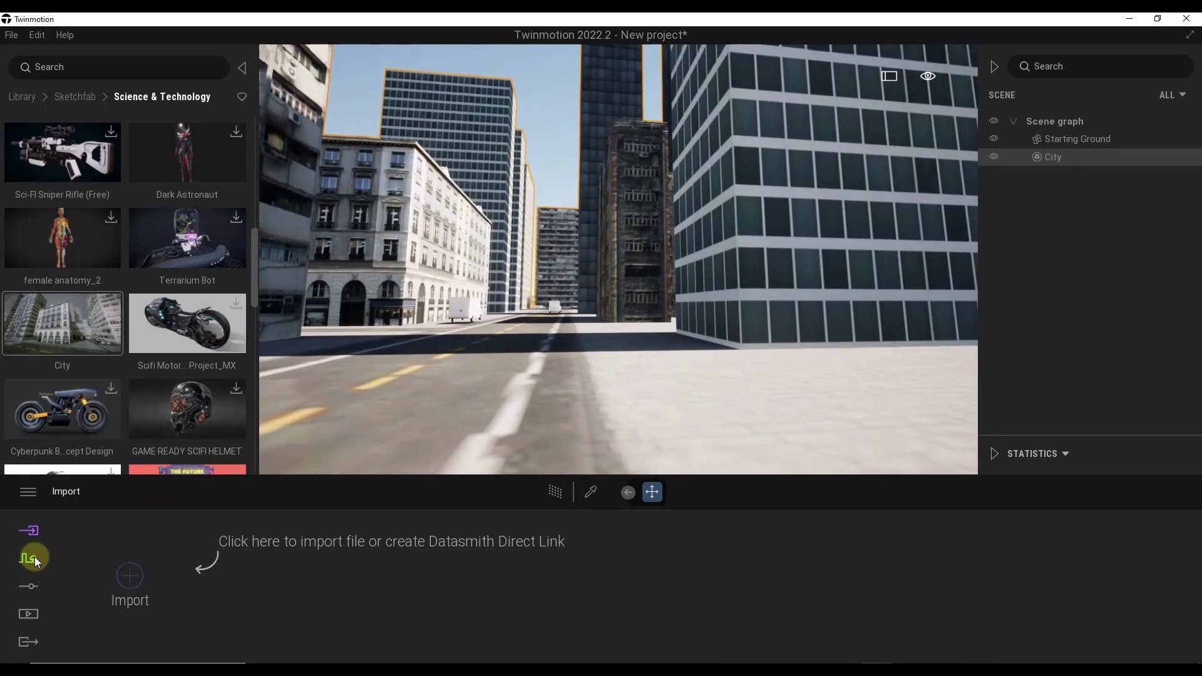
- Pick the building's fasades2 material and view its reflection texture details
left_click(733, 269)
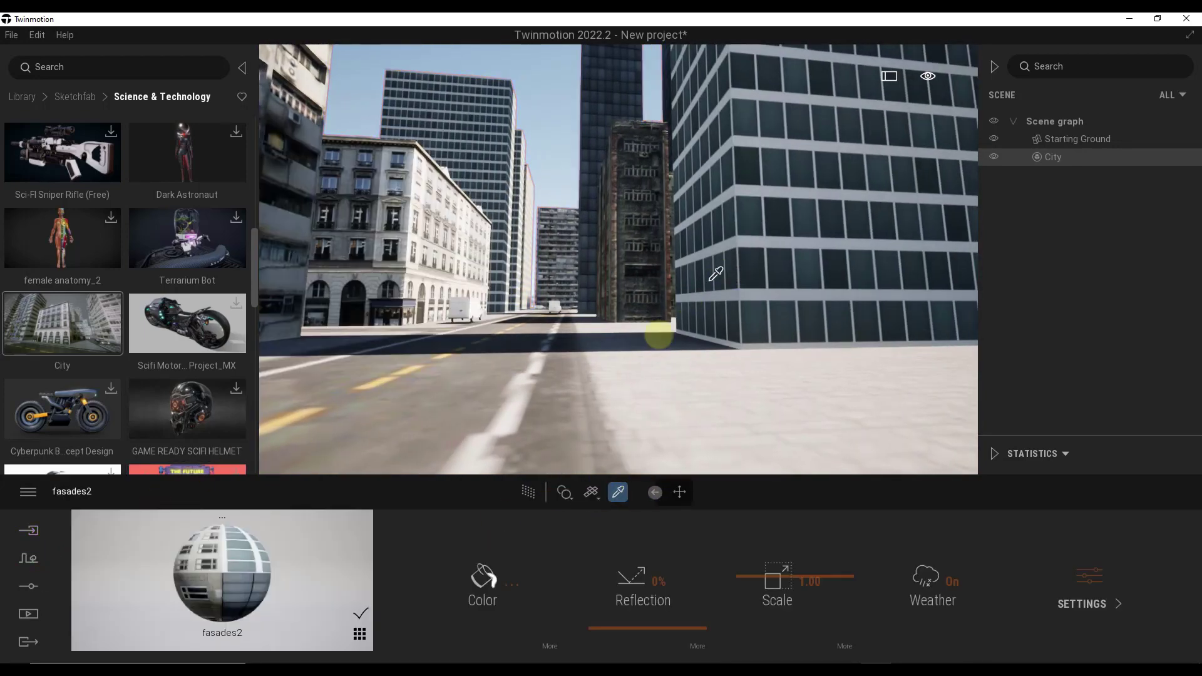
left_click(694, 645)
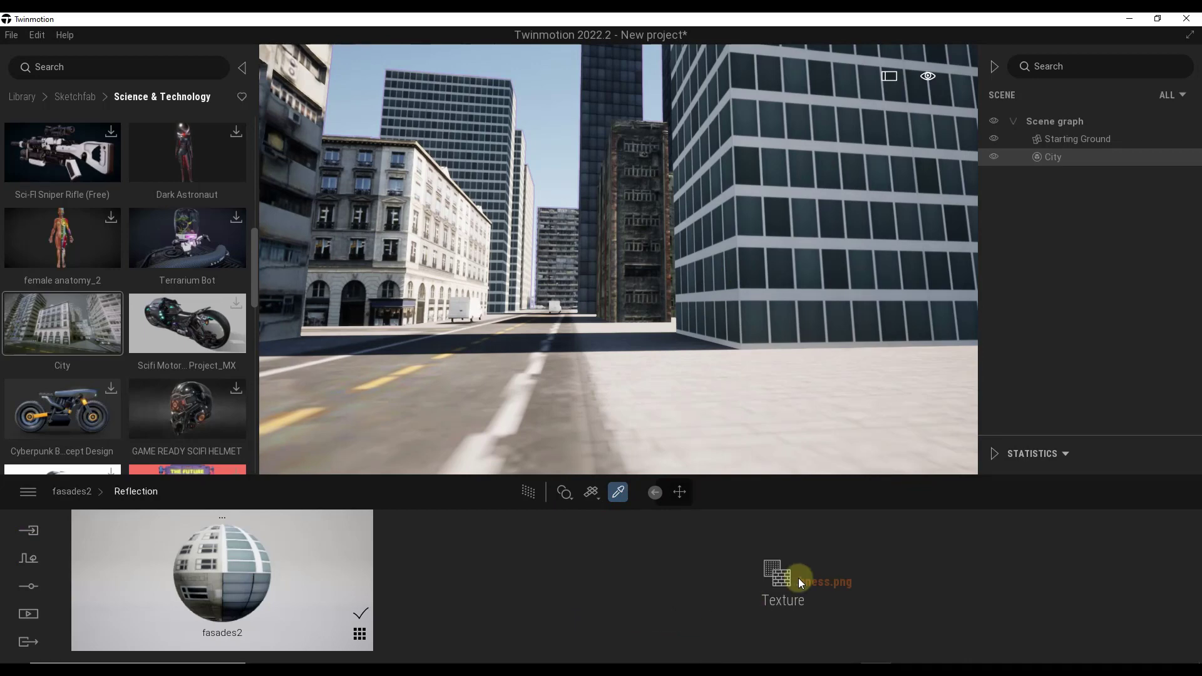
left_click(73, 491)
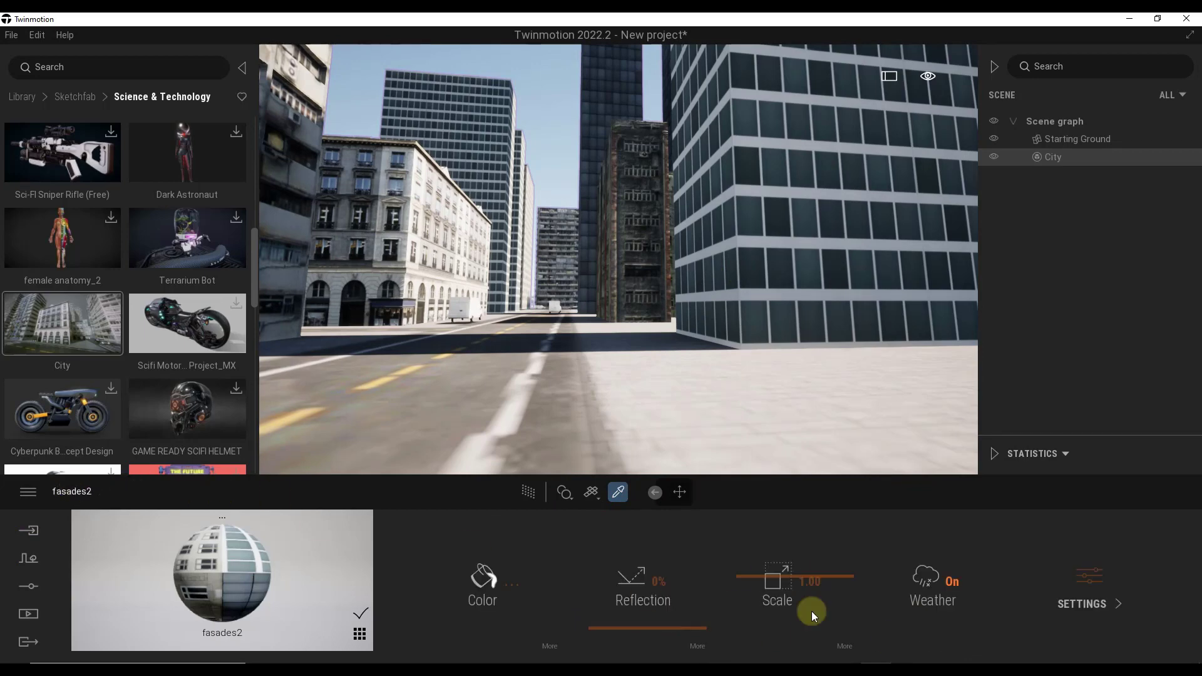
left_click(699, 646)
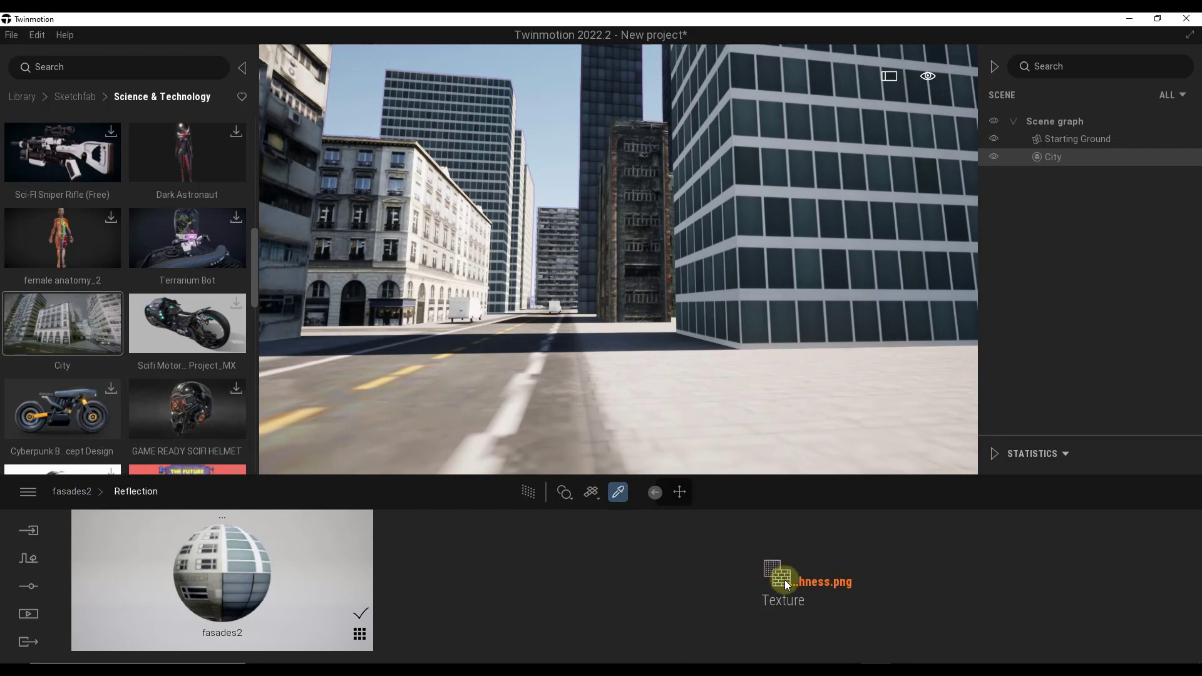
left_click_drag(604, 254, 607, 266)
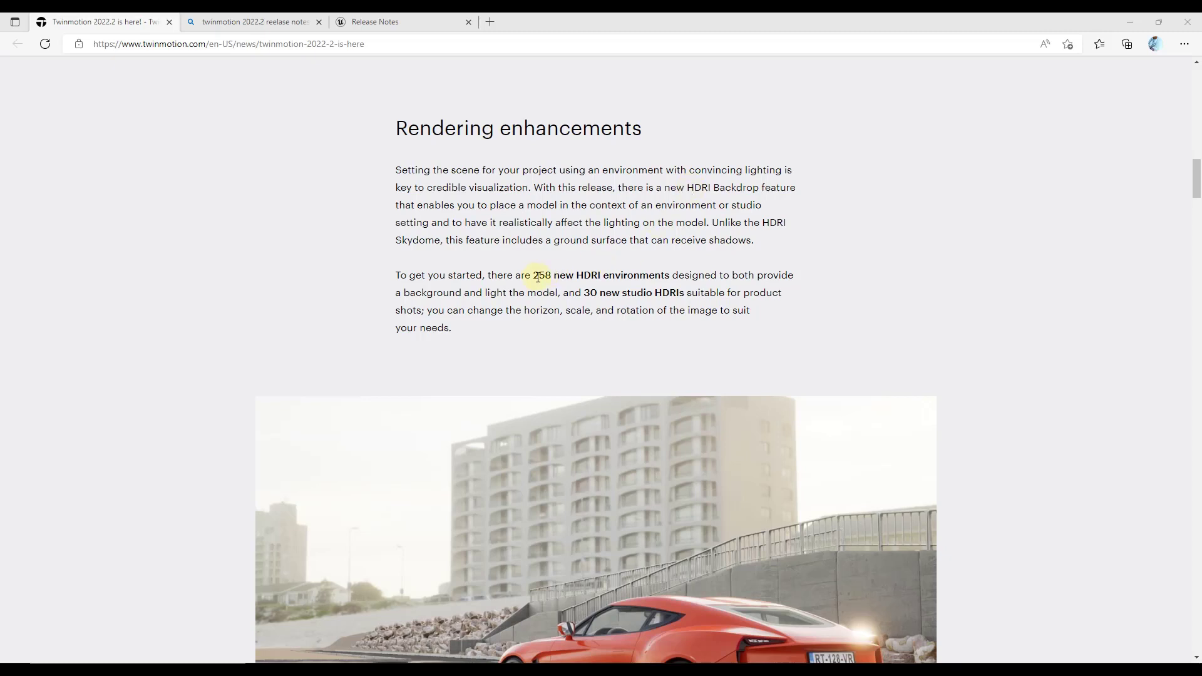
- Highlight '258 new HDRI environments' in the Rendering enhancements notes, then minimize Edge
left_click_drag(534, 276, 661, 277)
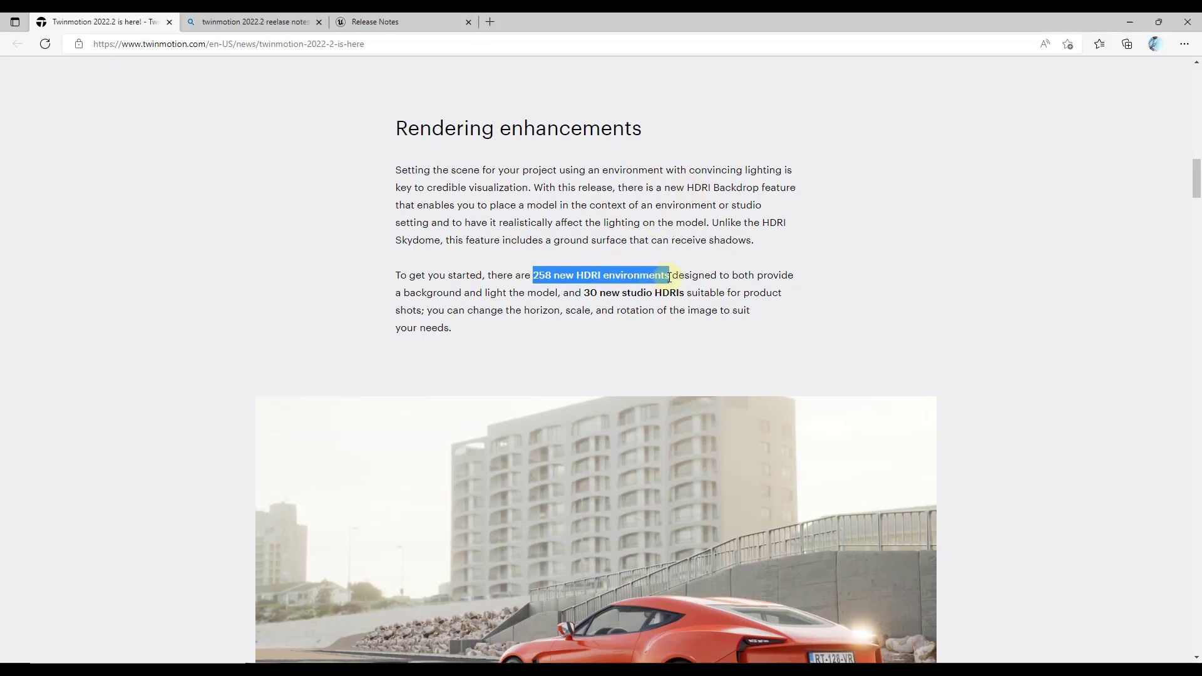
left_click(591, 290)
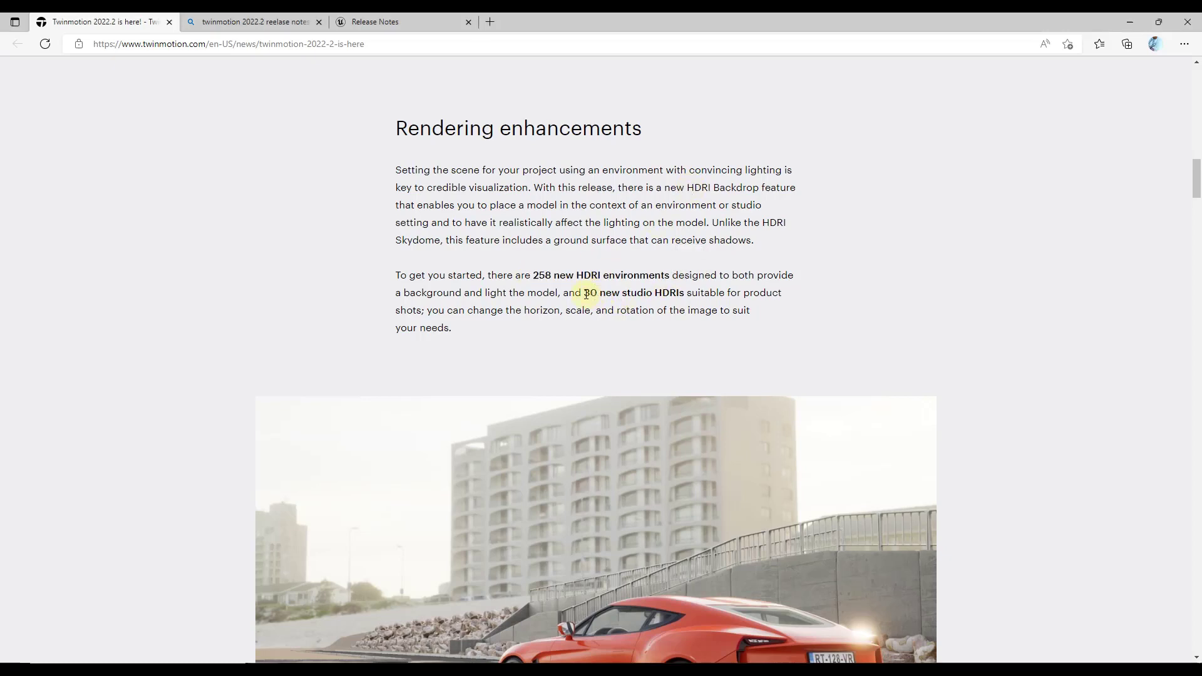
left_click(1128, 24)
- Apply the LowSun Clear 16 sky from HDRI Environments > Skies > Low sun > Clear
left_click(188, 404)
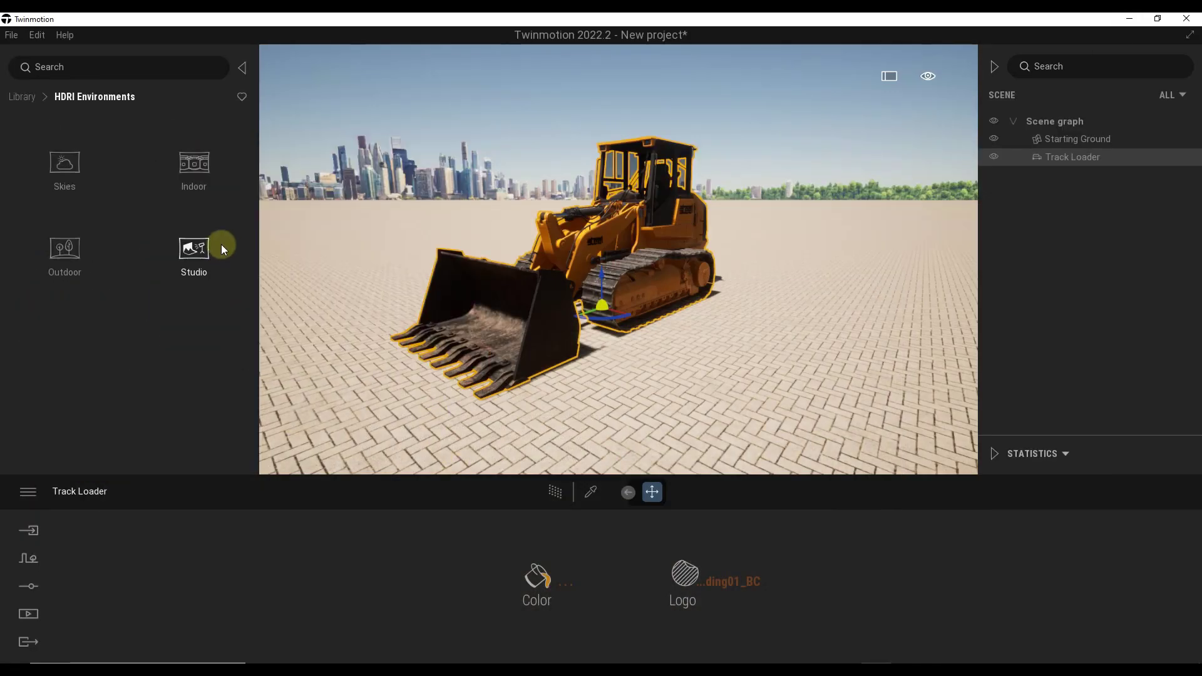
left_click(65, 164)
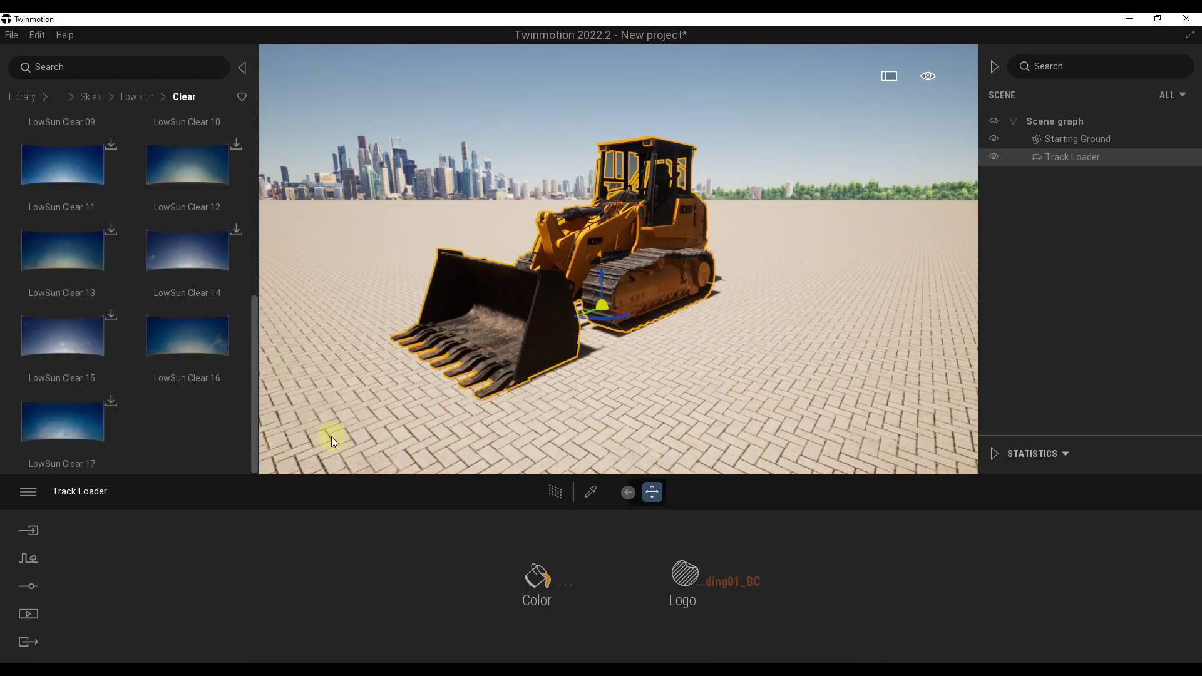
left_click_drag(207, 336, 471, 224)
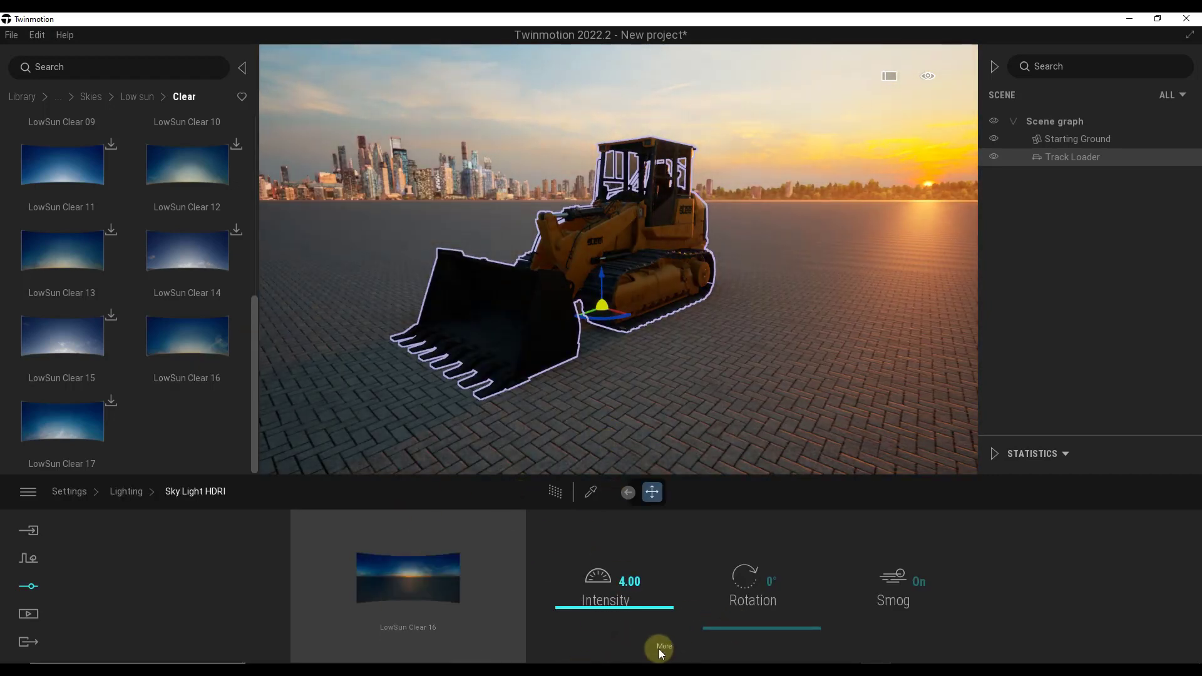
- Set the sky rotation to 14° and its intensity to 4.40
mouse_move(745, 626)
left_mouse_down()
mouse_move(745, 599)
mouse_move(761, 614)
left_mouse_up()
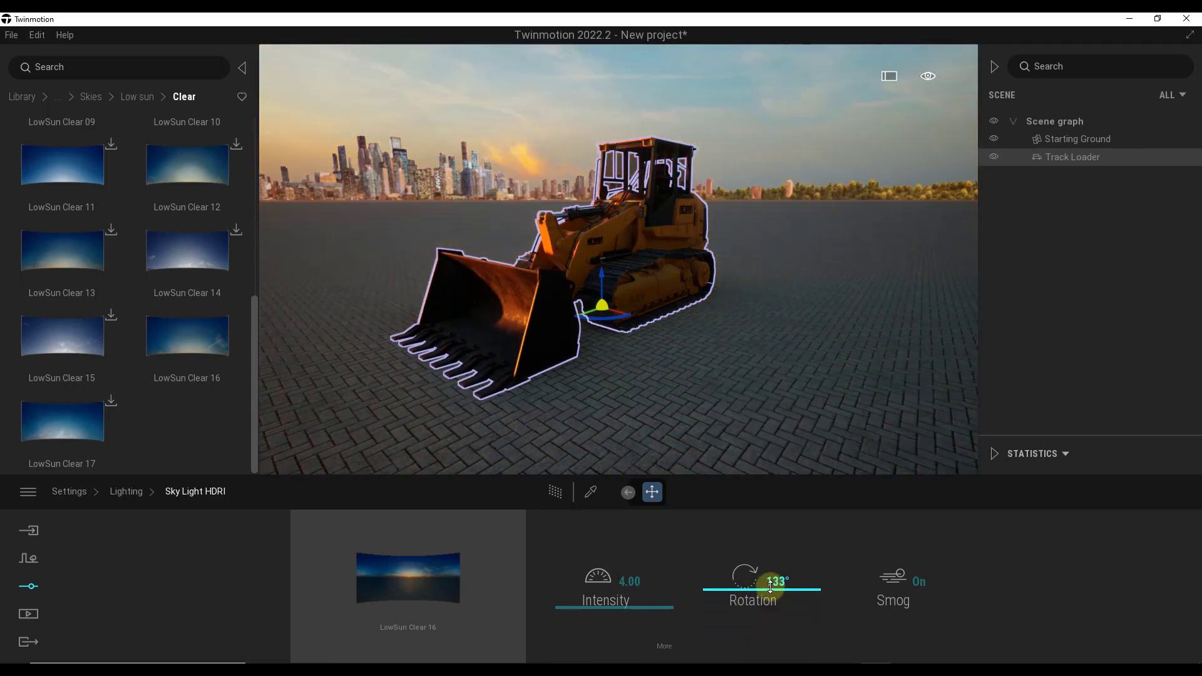
left_click_drag(761, 614, 773, 623)
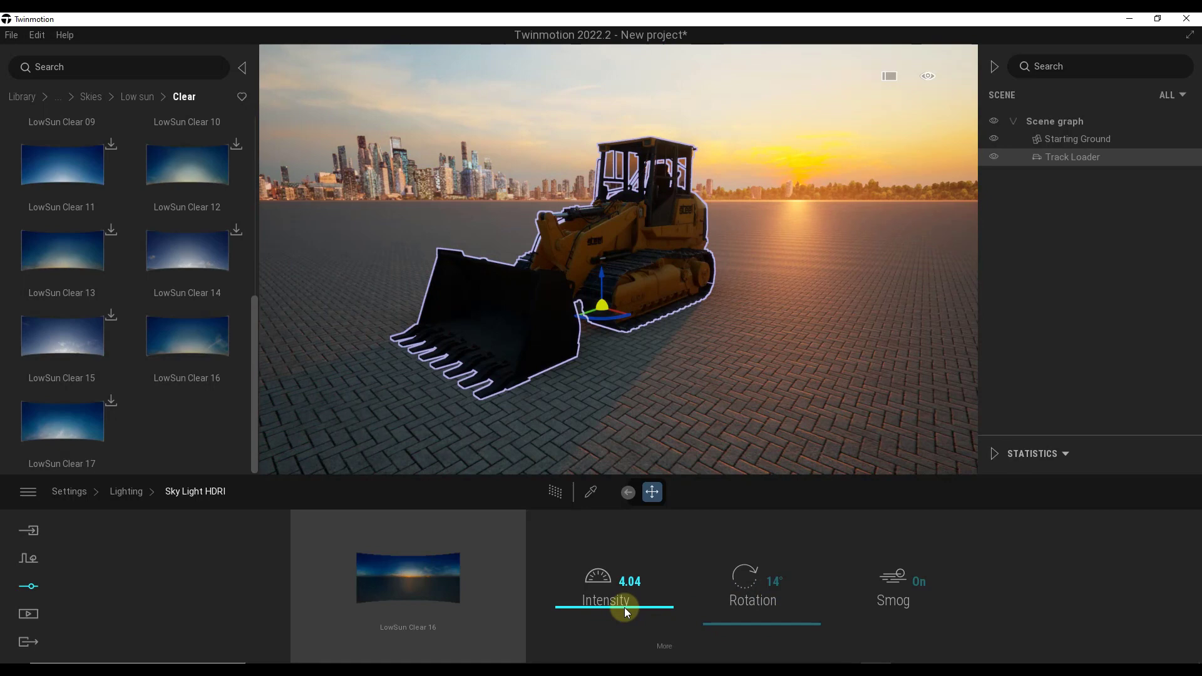
left_click_drag(627, 613, 626, 601)
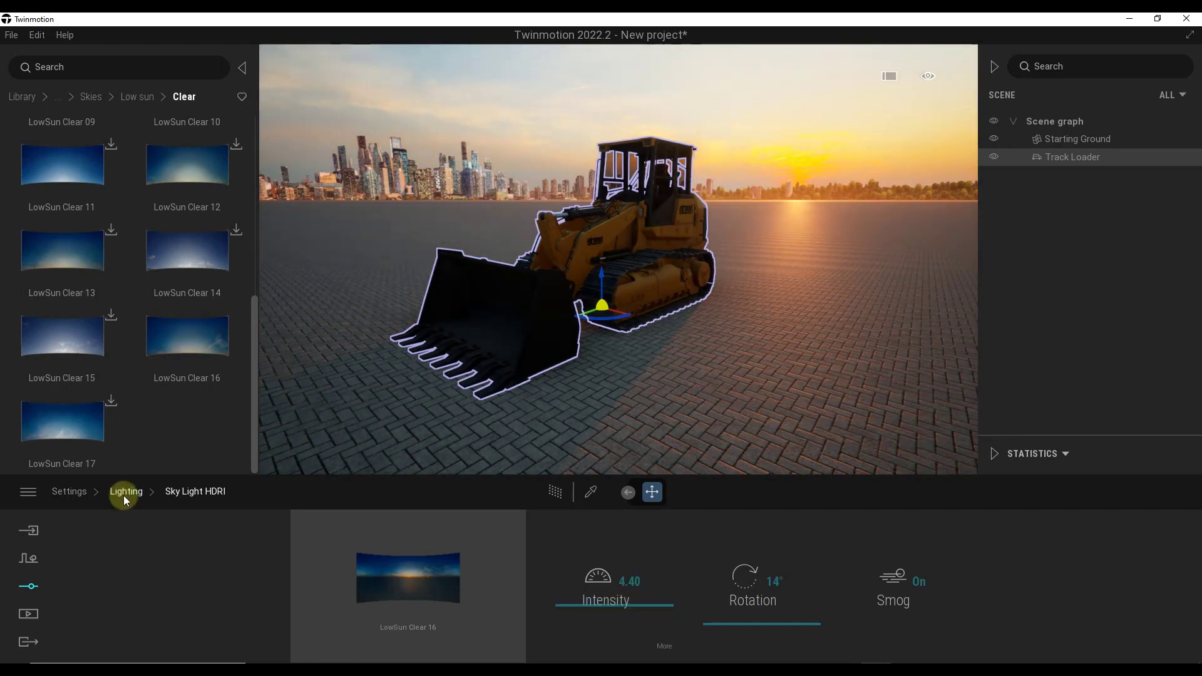
left_click(124, 493)
left_click(28, 588)
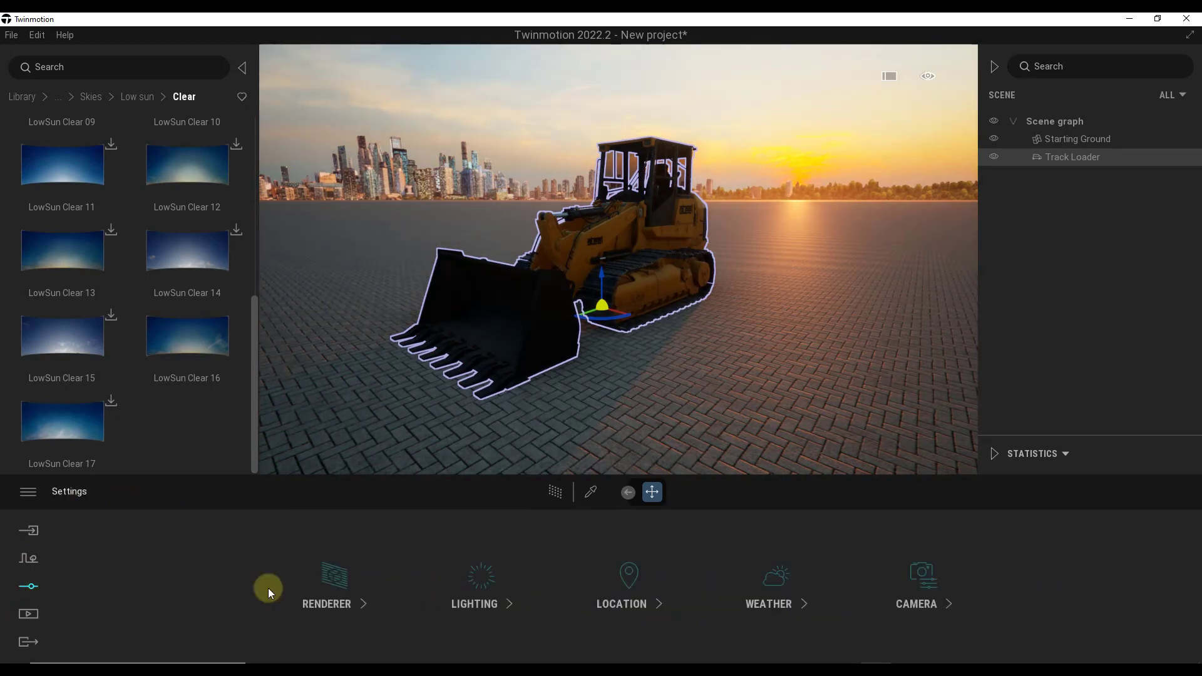
- Switch the environment type to Backdrop HDRI with the grassy field
left_click(482, 579)
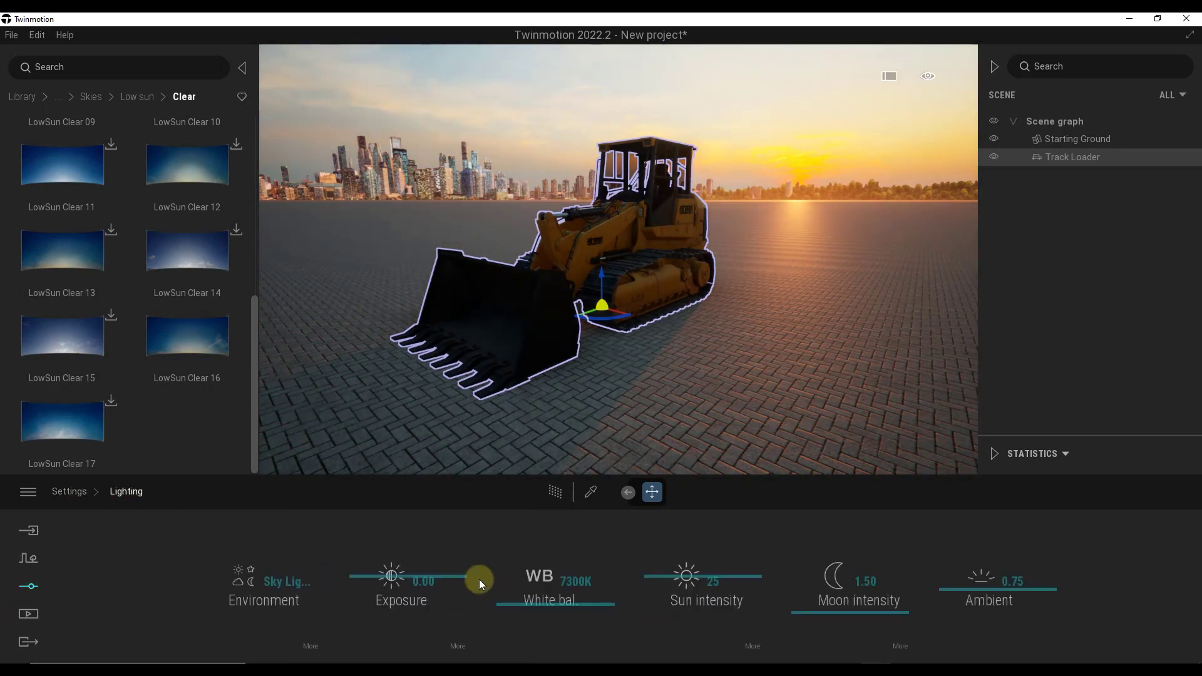
left_click(276, 583)
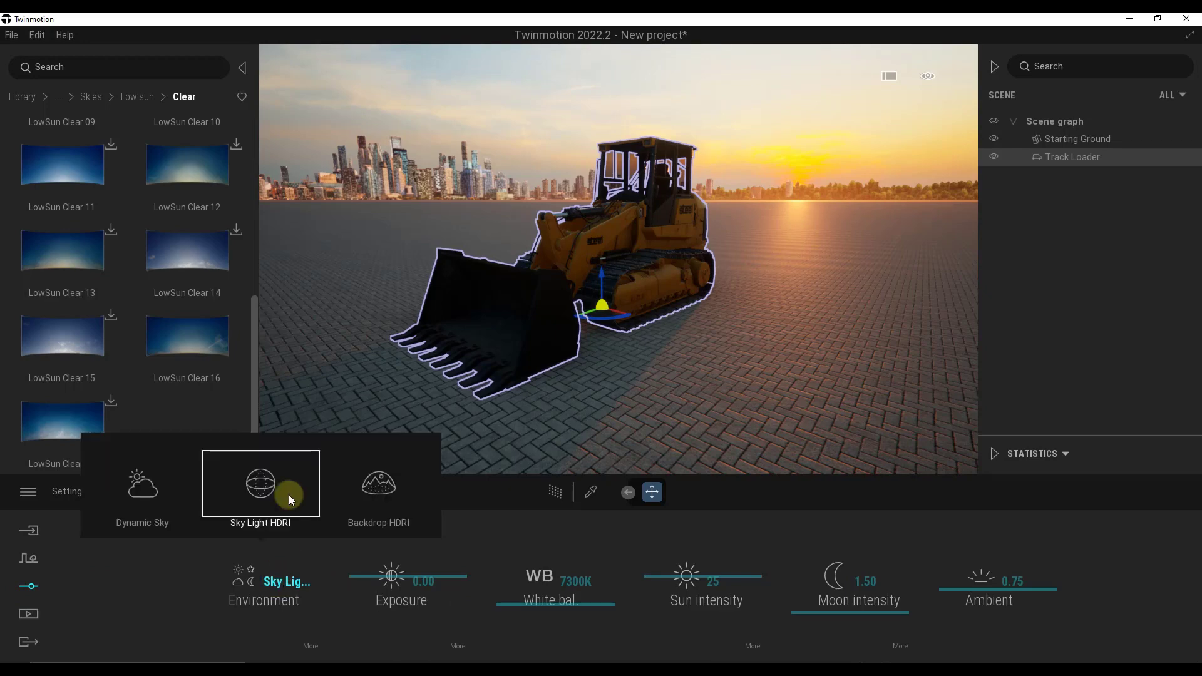
left_click(386, 488)
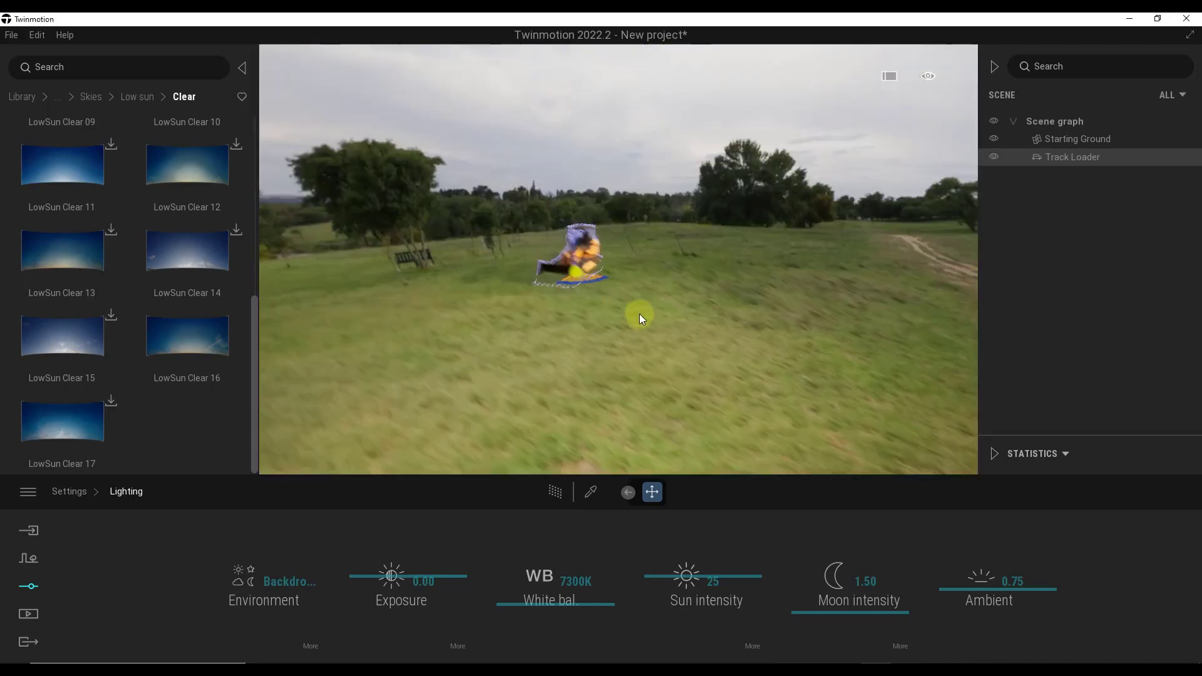
- Move the Track Loader onto the dirt track, focus on it, and raise it slightly
mouse_move(639, 318)
left_mouse_down()
mouse_move(849, 368)
mouse_move(542, 320)
mouse_move(855, 362)
left_mouse_up()
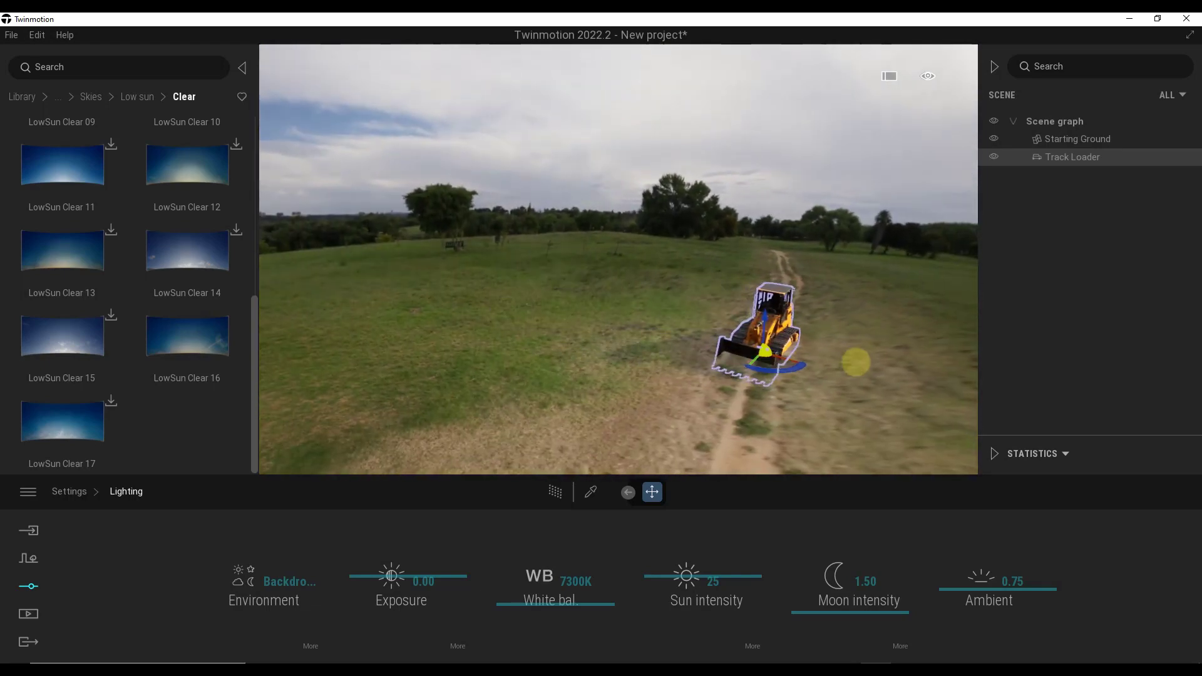
key("f")
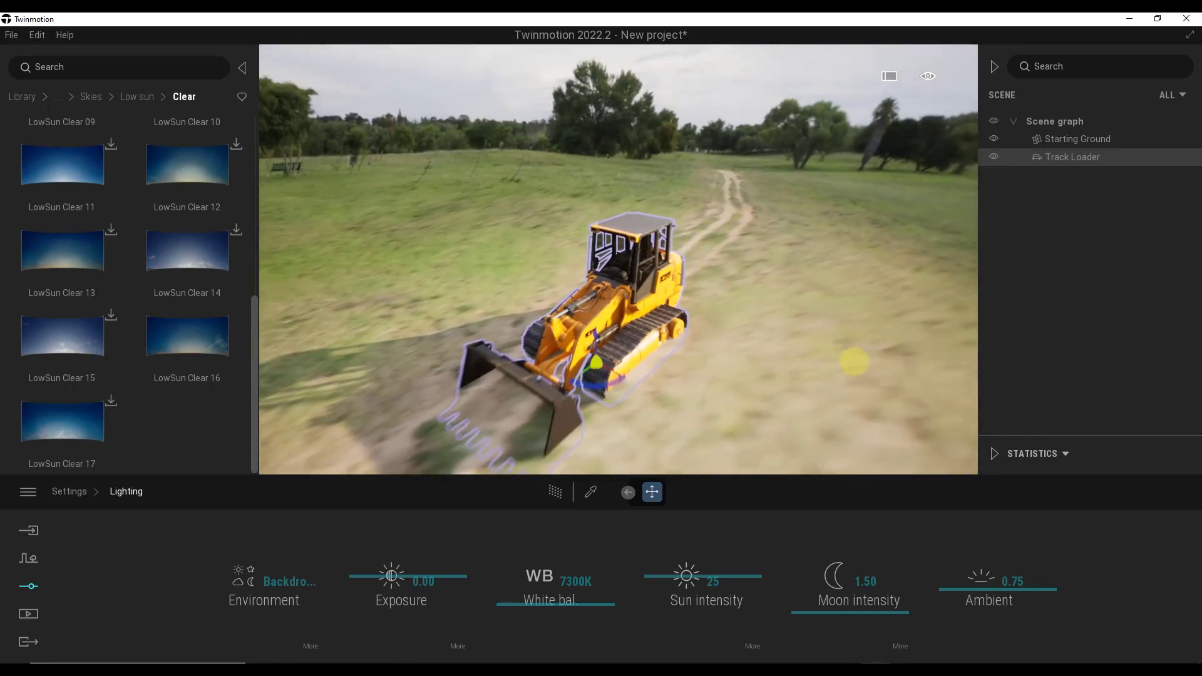
mouse_move(648, 306)
left_mouse_down()
mouse_move(649, 290)
mouse_move(564, 294)
left_mouse_up()
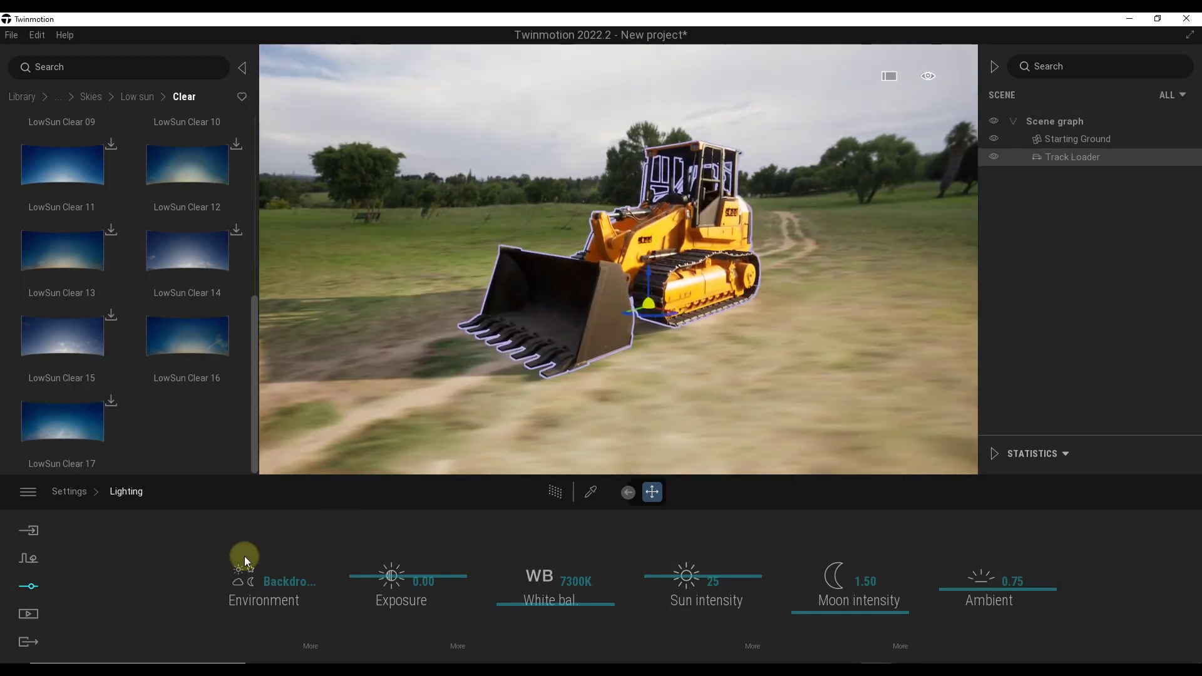
- Set the backdrop intensity to 1.84, rotation to 144° and size to 400.4m
left_click(284, 584)
left_click(387, 484)
left_click(311, 646)
mouse_move(586, 338)
right_mouse_down()
mouse_move(575, 346)
mouse_move(584, 341)
mouse_move(565, 323)
right_mouse_up()
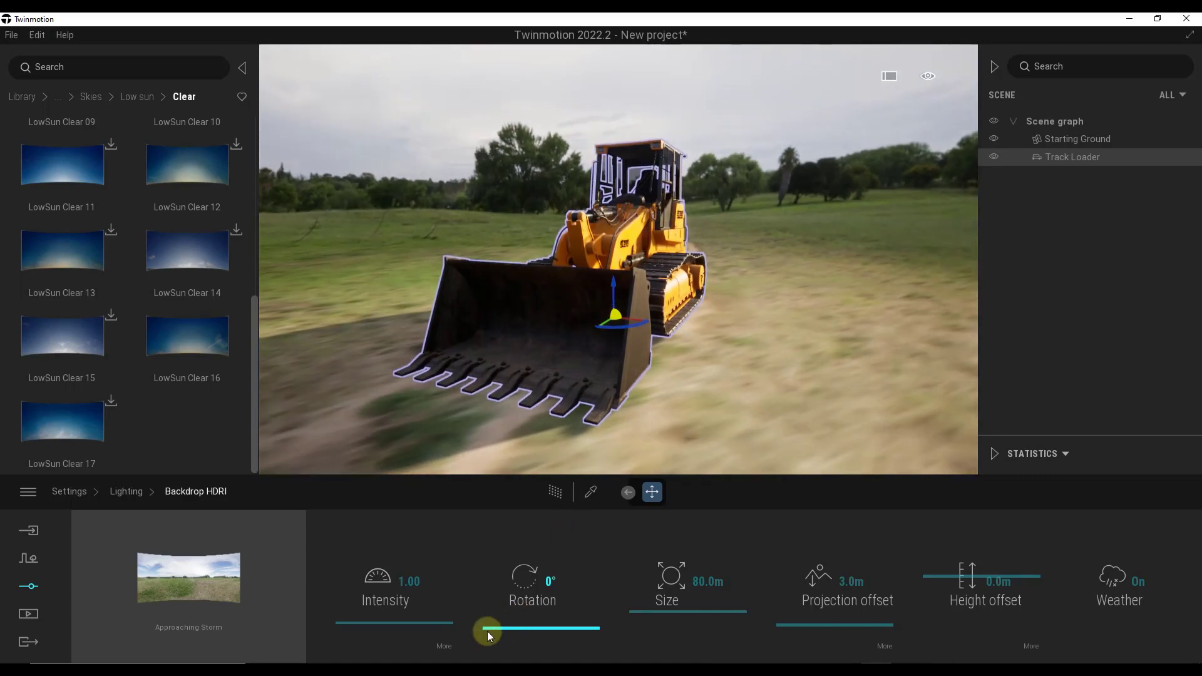
mouse_move(410, 624)
left_mouse_down()
mouse_move(411, 551)
mouse_move(408, 616)
left_mouse_up()
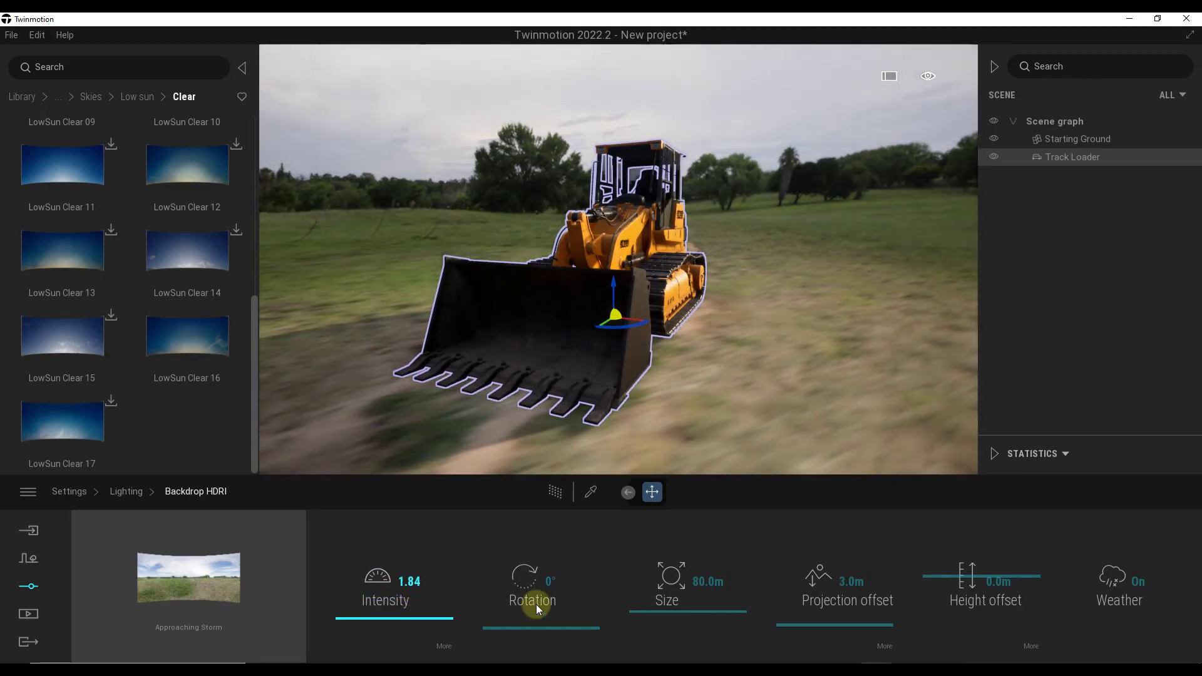
left_click_drag(535, 628, 543, 588)
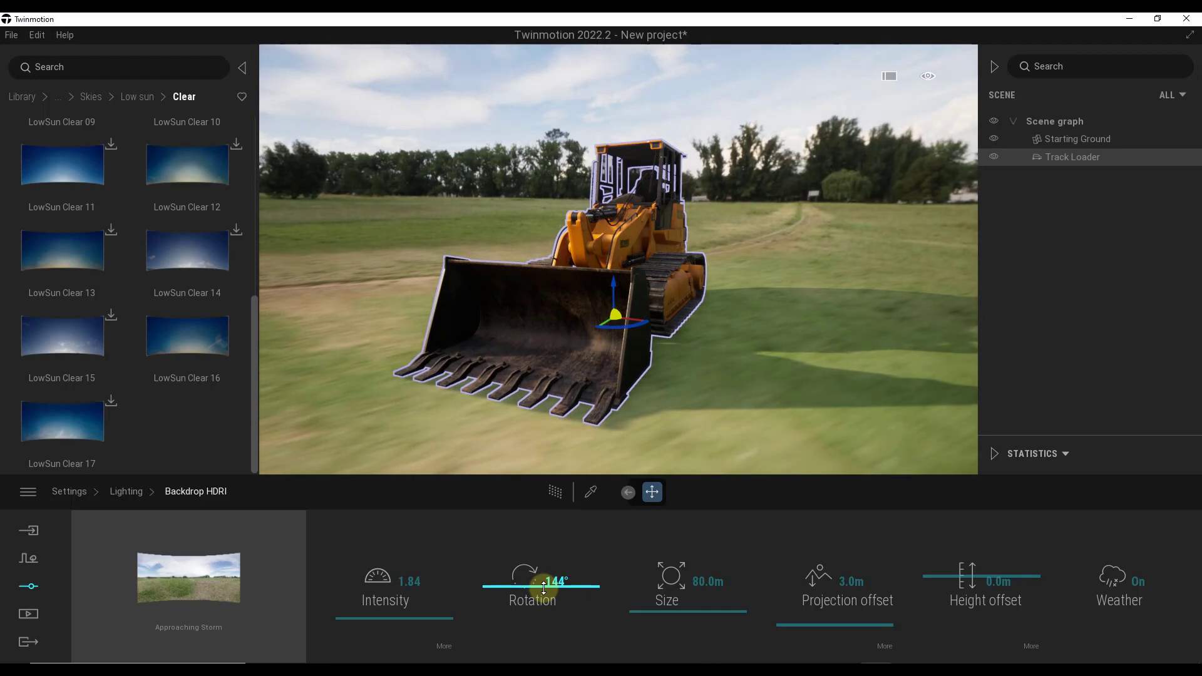
left_click_drag(530, 371, 476, 376)
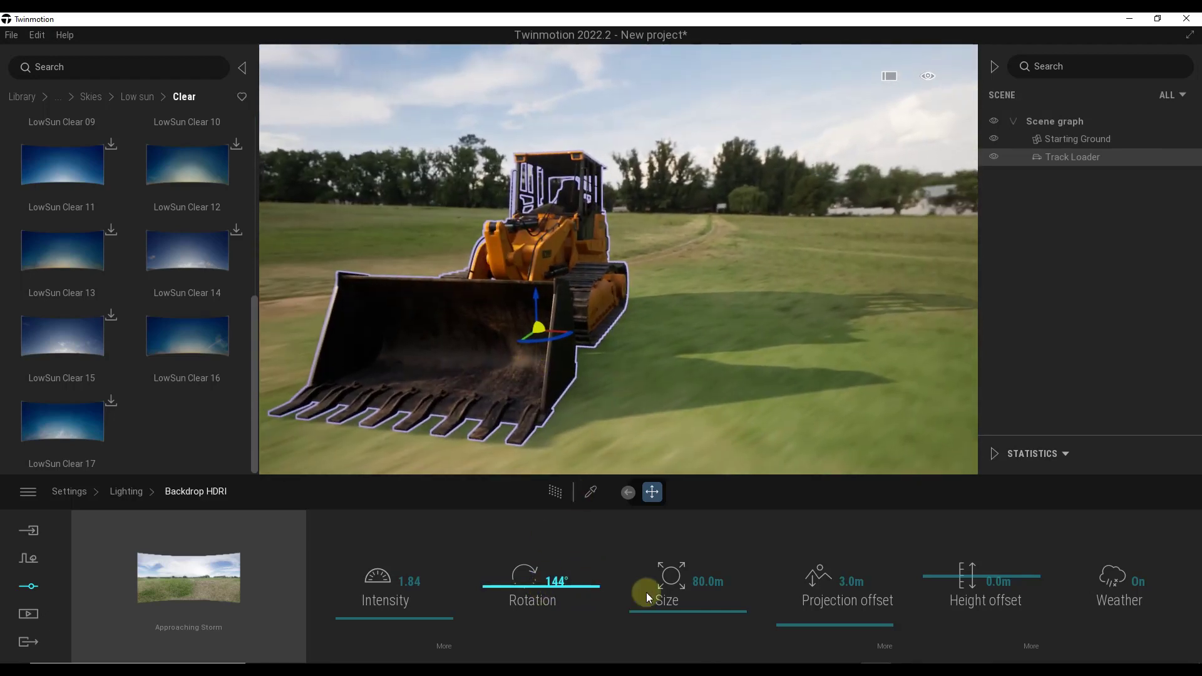
mouse_move(671, 611)
left_mouse_down()
mouse_move(674, 520)
mouse_move(676, 548)
left_mouse_up()
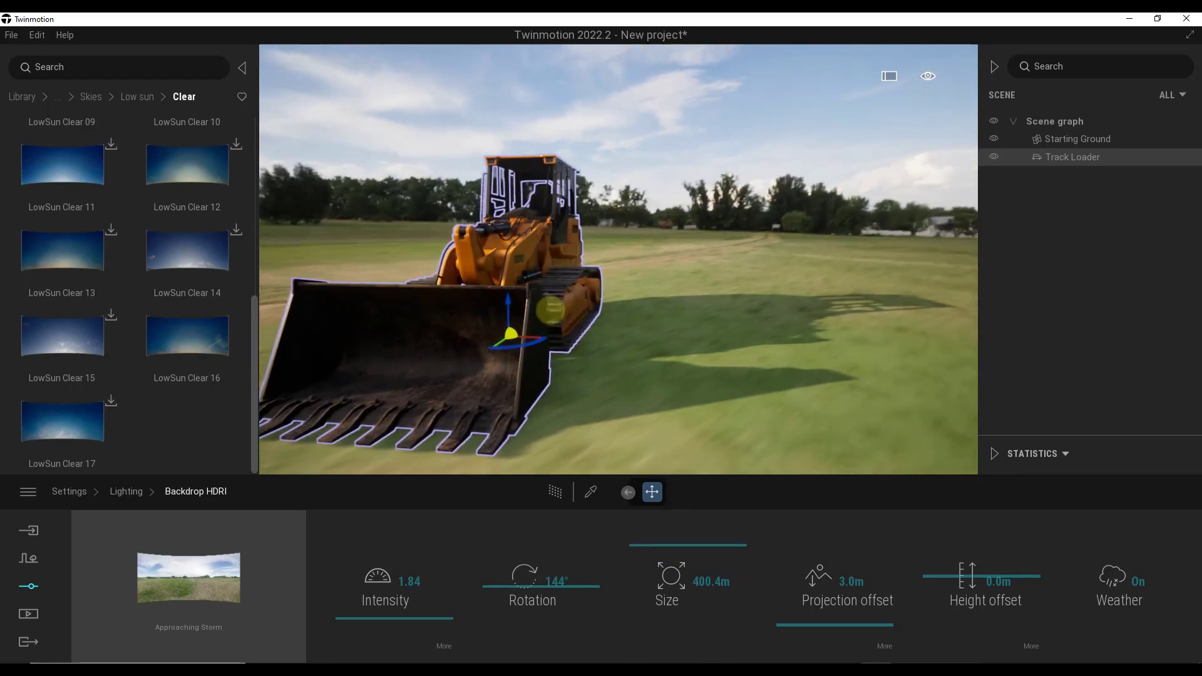
- Set the backdrop projection offset to 6.8m
left_click_drag(557, 314, 600, 317)
mouse_move(806, 625)
left_mouse_down()
mouse_move(810, 585)
mouse_move(809, 608)
left_mouse_up()
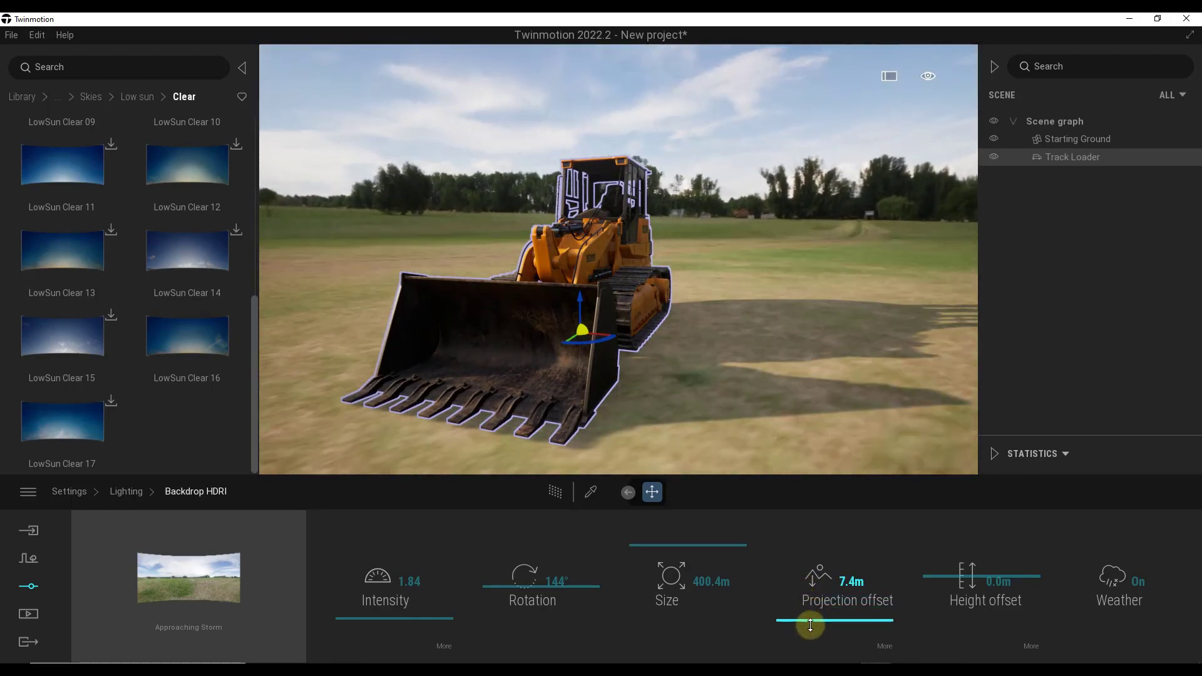
mouse_move(810, 626)
left_mouse_down()
mouse_move(905, 598)
mouse_move(948, 577)
mouse_move(952, 561)
mouse_move(960, 575)
left_mouse_up()
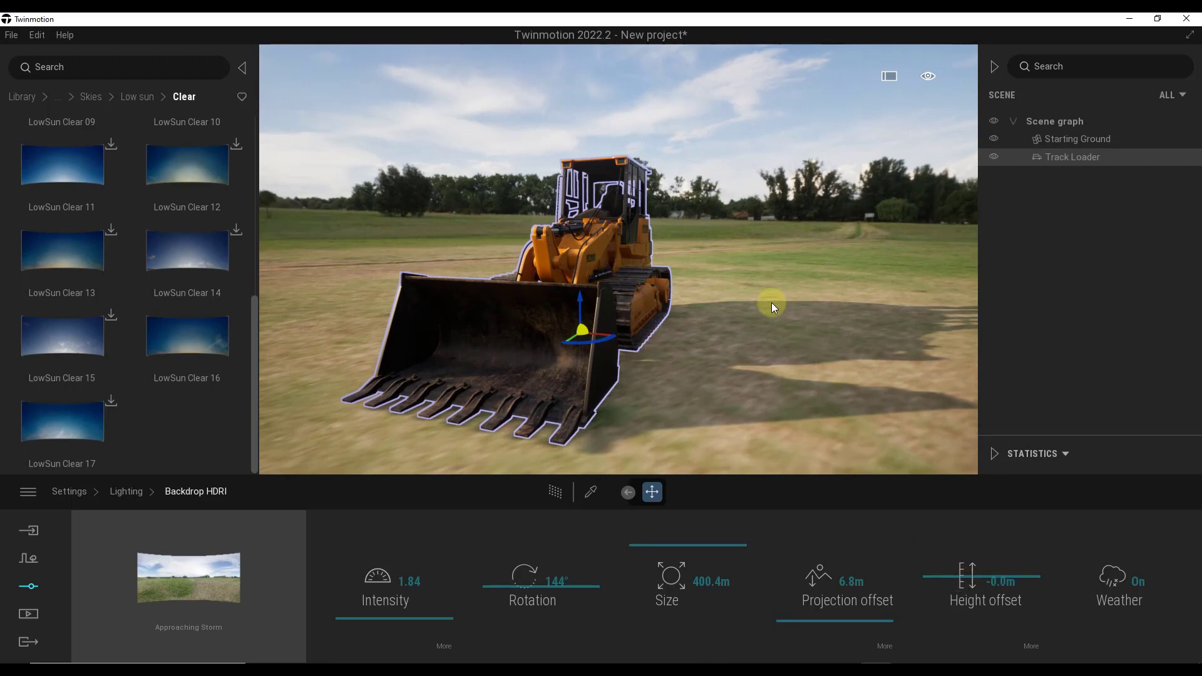
mouse_move(516, 285)
right_mouse_down()
mouse_move(504, 287)
mouse_move(514, 285)
right_mouse_up()
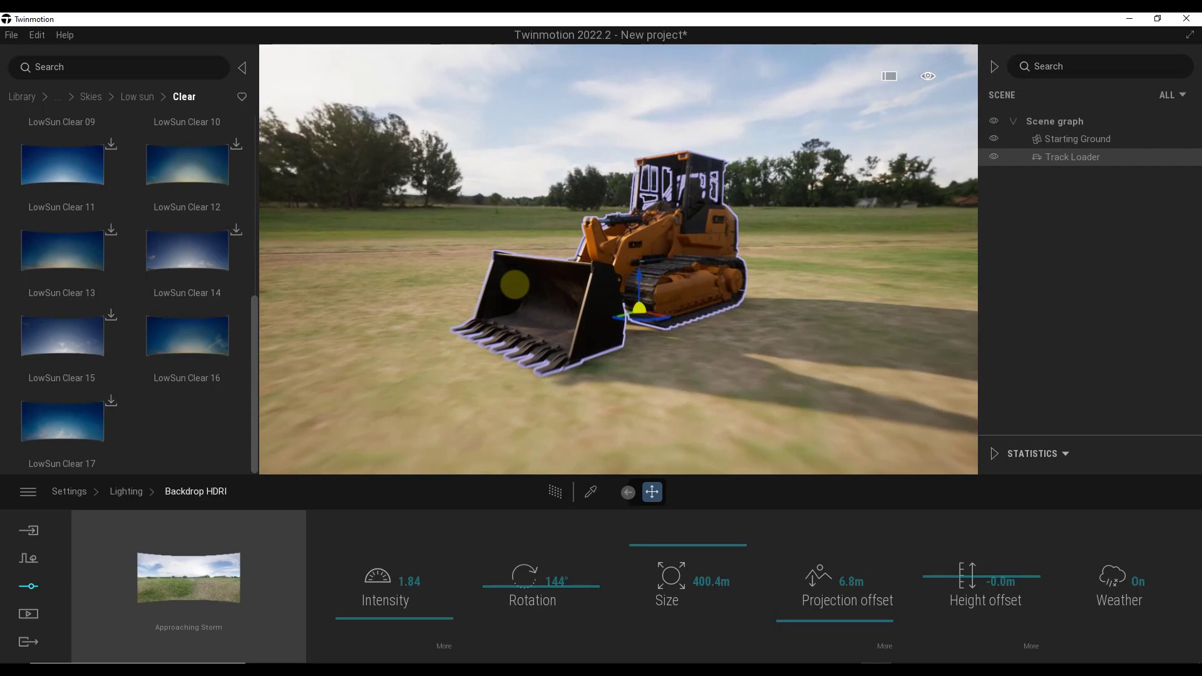
- Replace the field backdrop with Studio24 from the HDRI Environments Studio collection
left_click(119, 492)
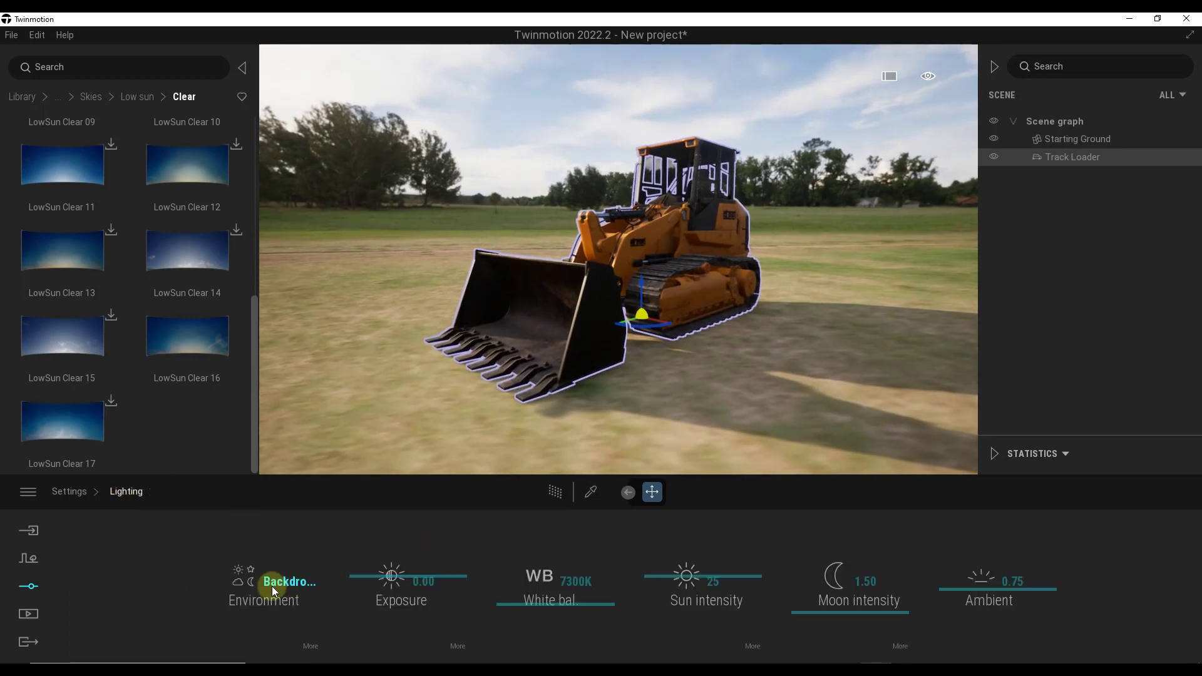
right_click_drag(684, 307, 682, 310)
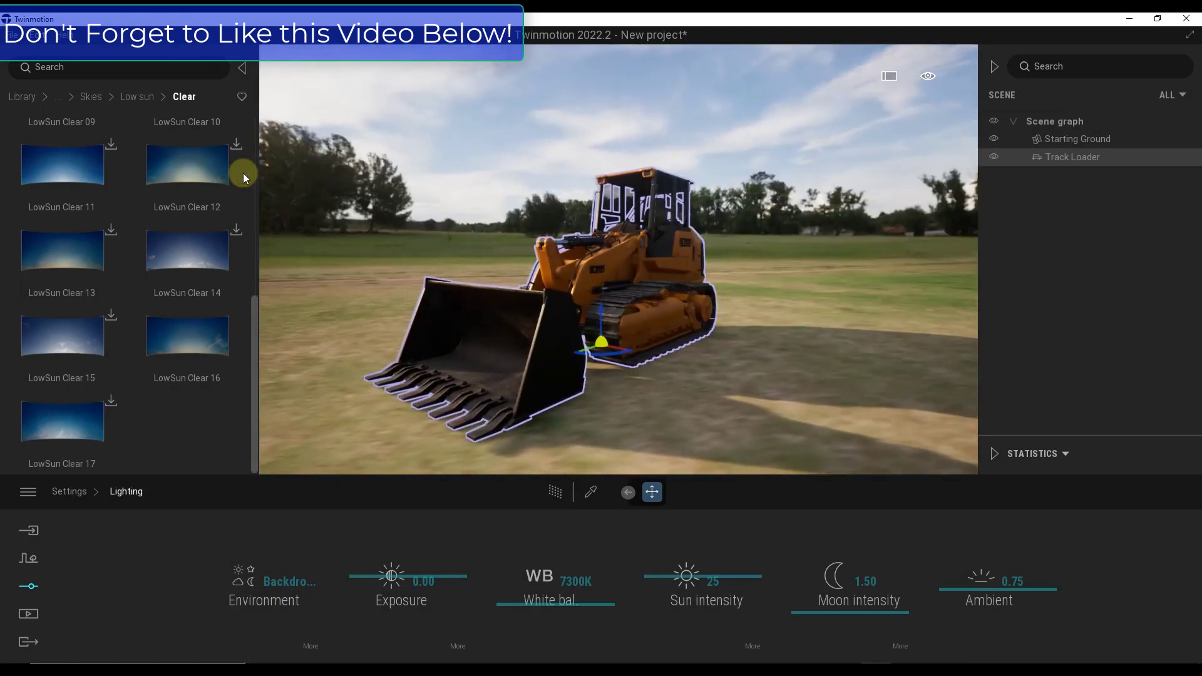
left_click(91, 96)
left_click(80, 96)
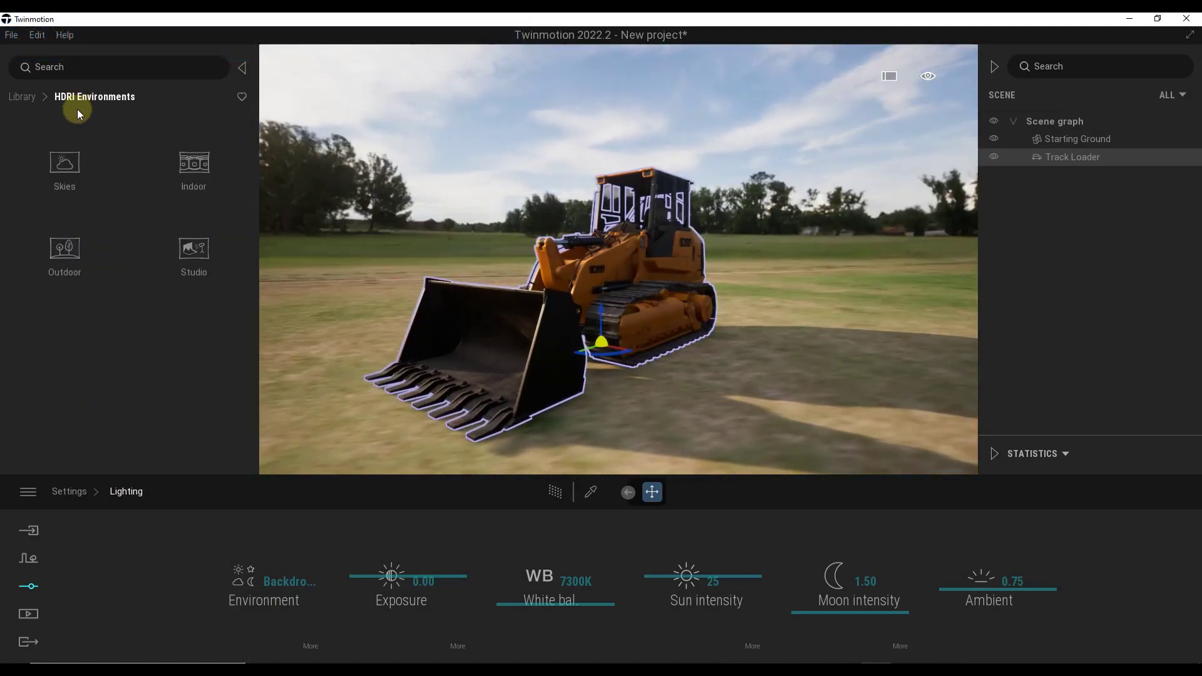
left_click(198, 256)
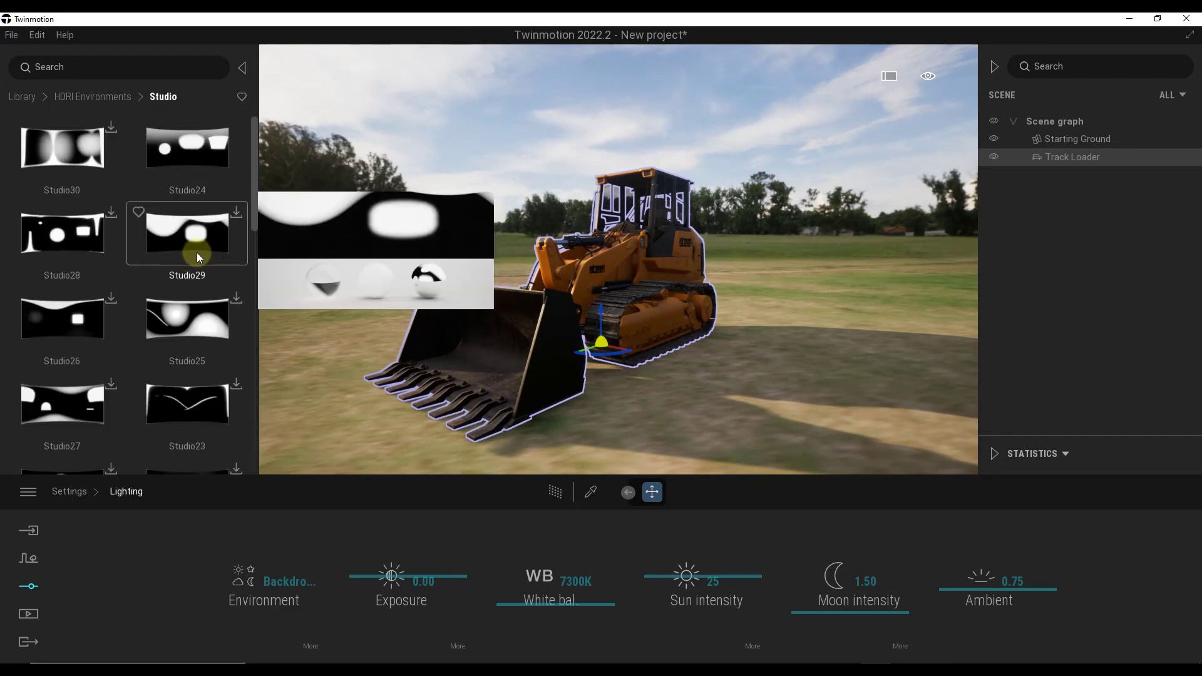
left_click(309, 644)
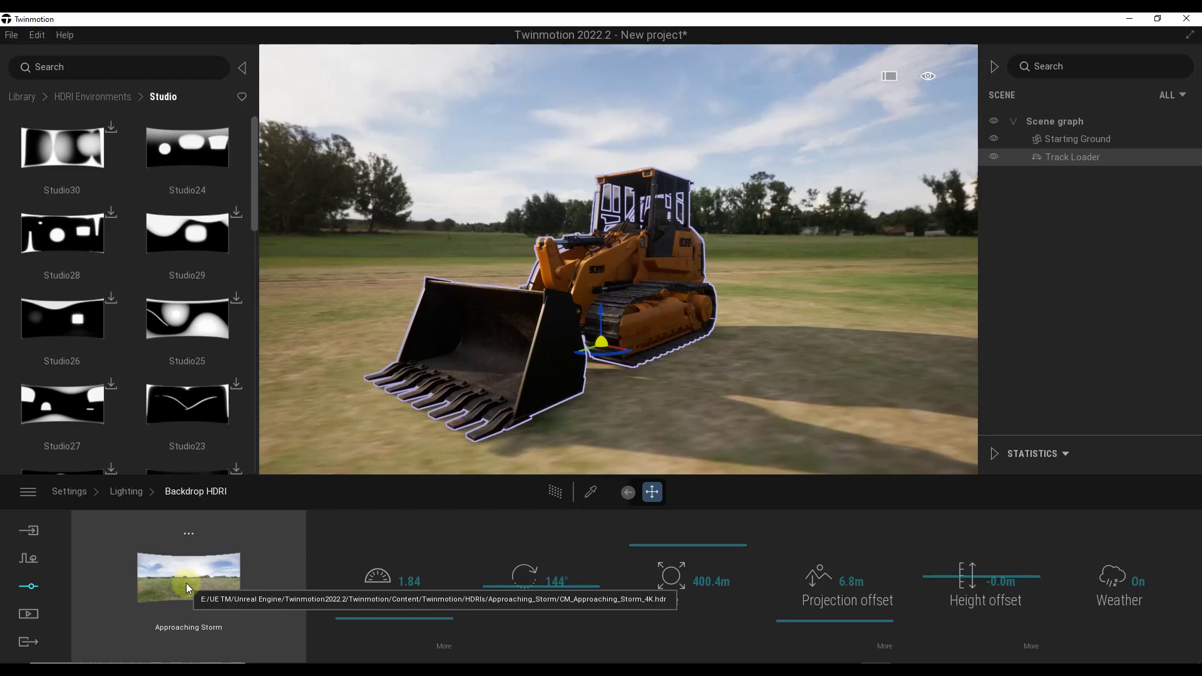
mouse_move(186, 146)
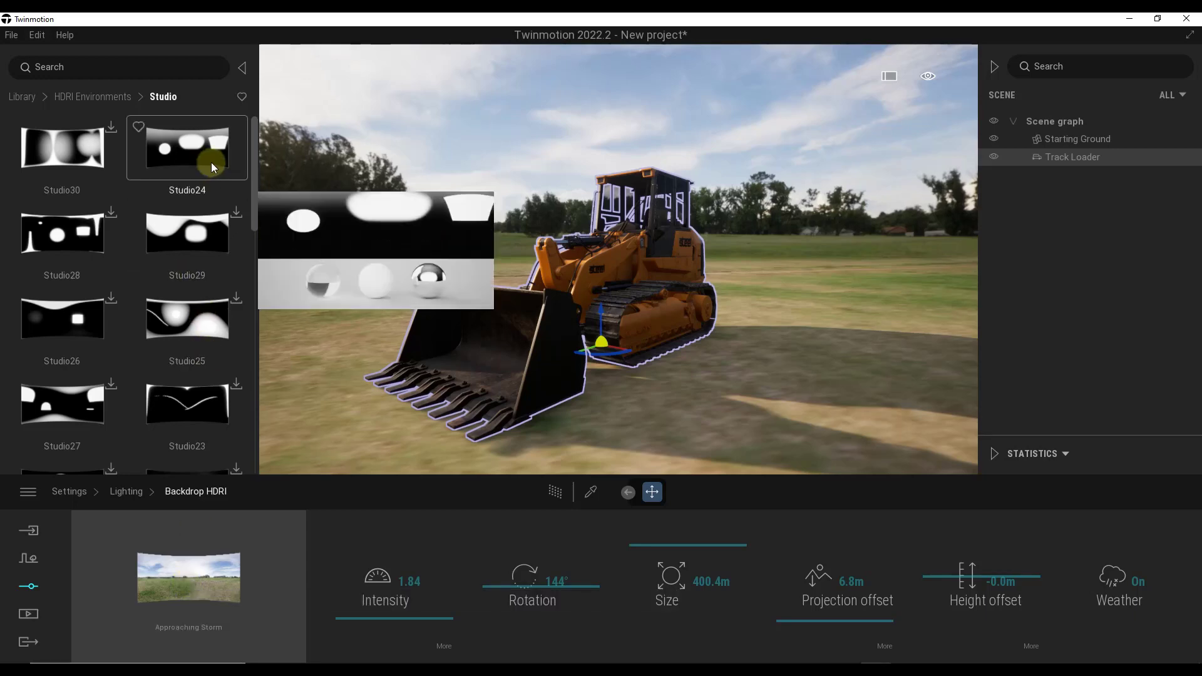
left_click_drag(208, 150, 194, 574)
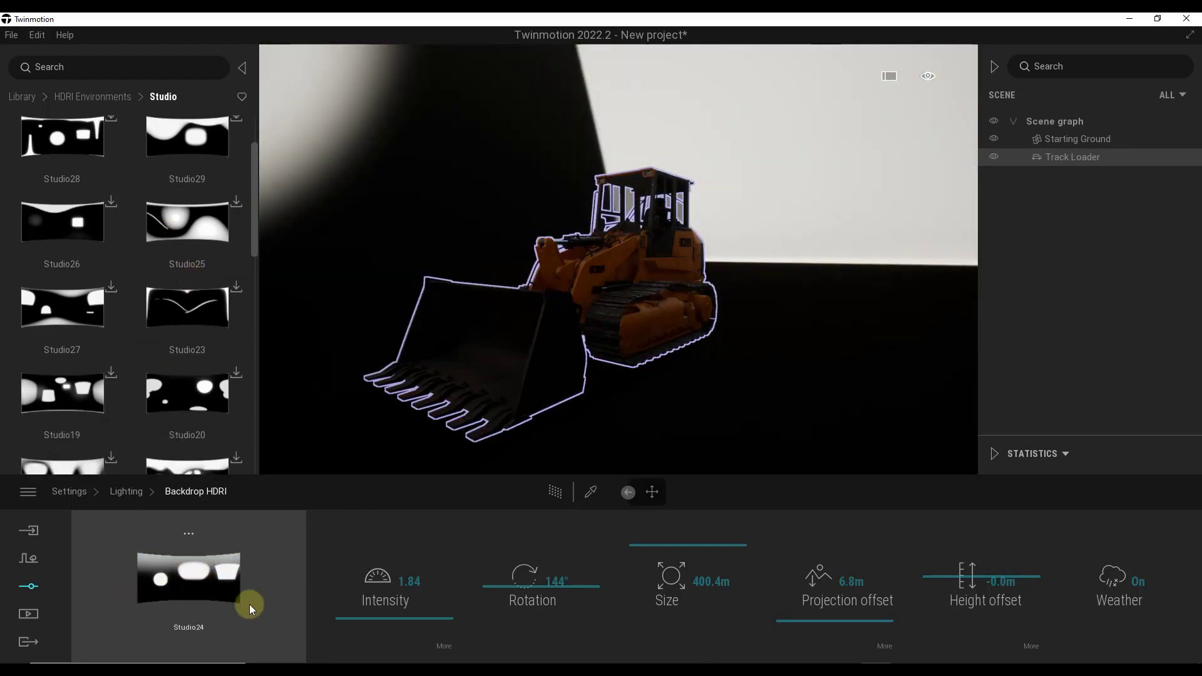
- Rotate the Studio24 backdrop to 251° and turn on path-traced rendering
left_click_drag(551, 581, 550, 552)
scroll(657, 306, "up", 5)
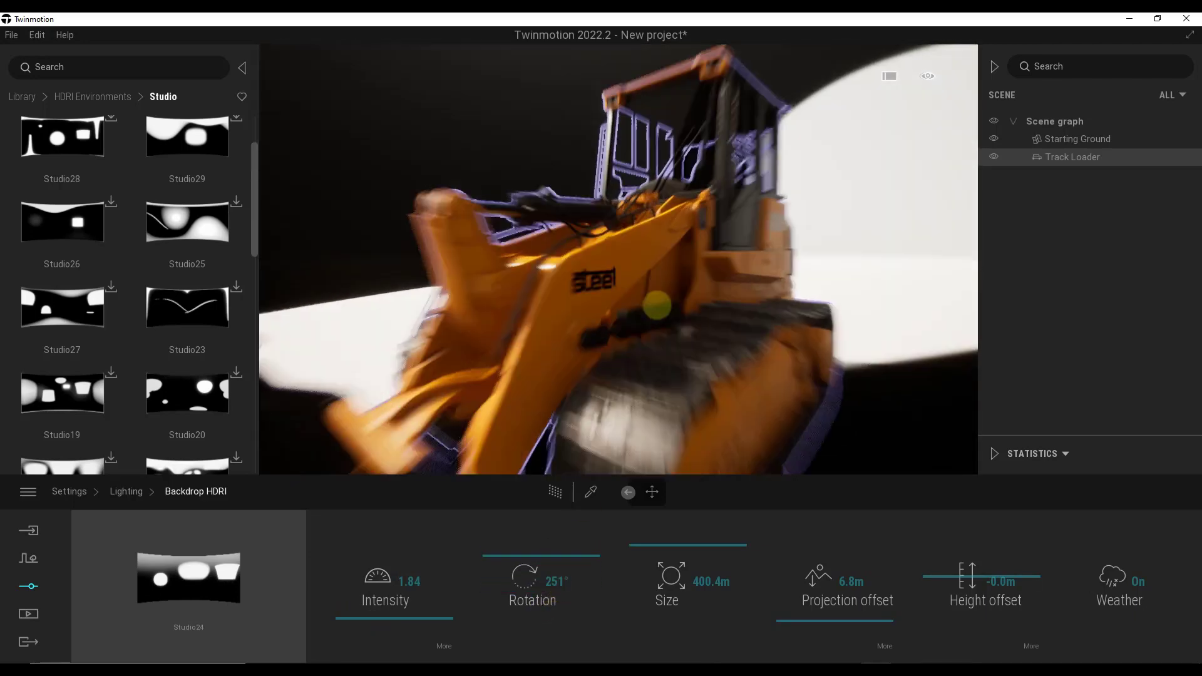
scroll(657, 306, "down", 5)
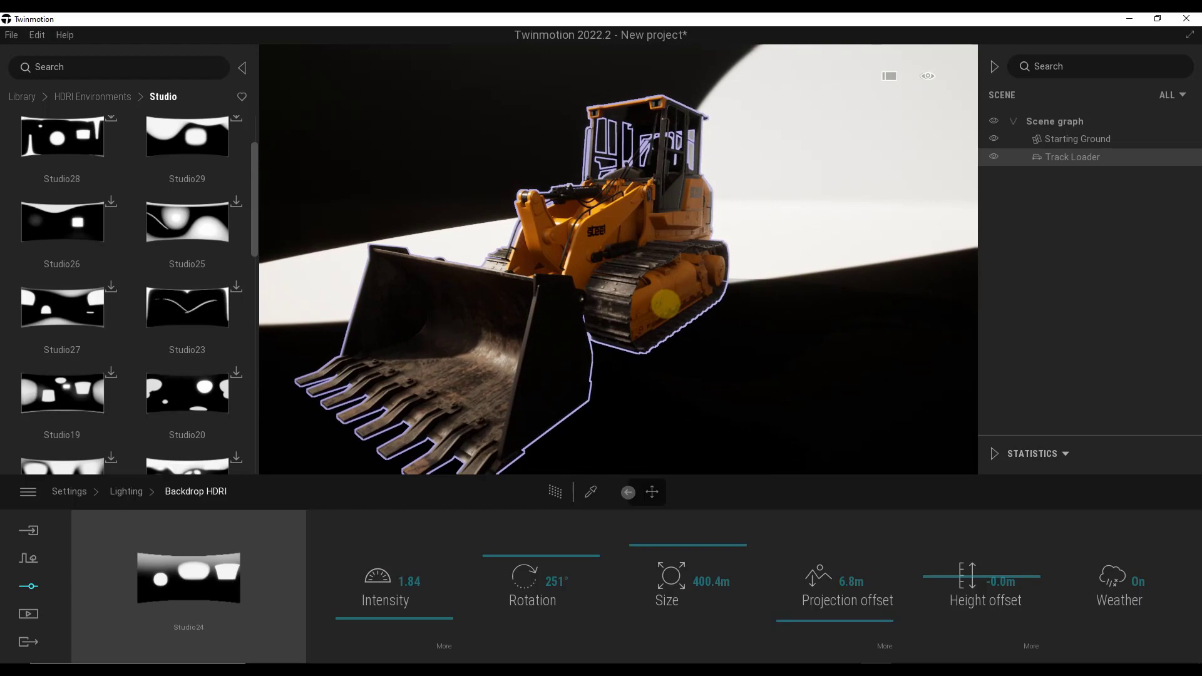
middle_click_drag(665, 304, 668, 279)
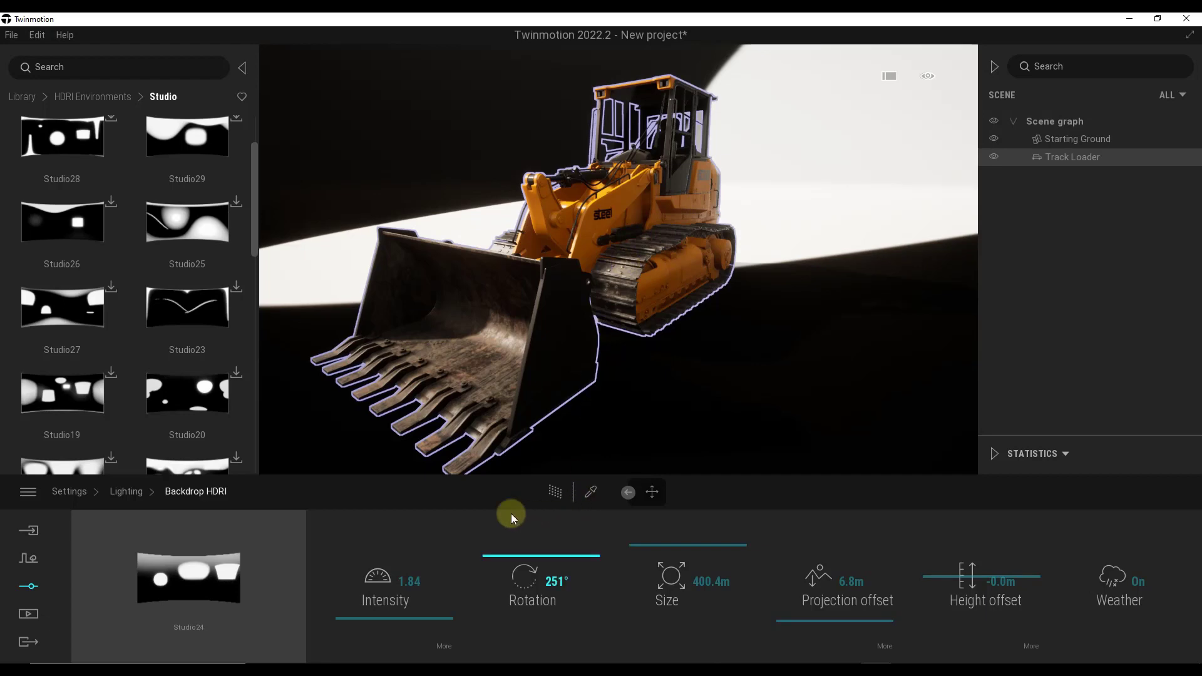
left_click(551, 490)
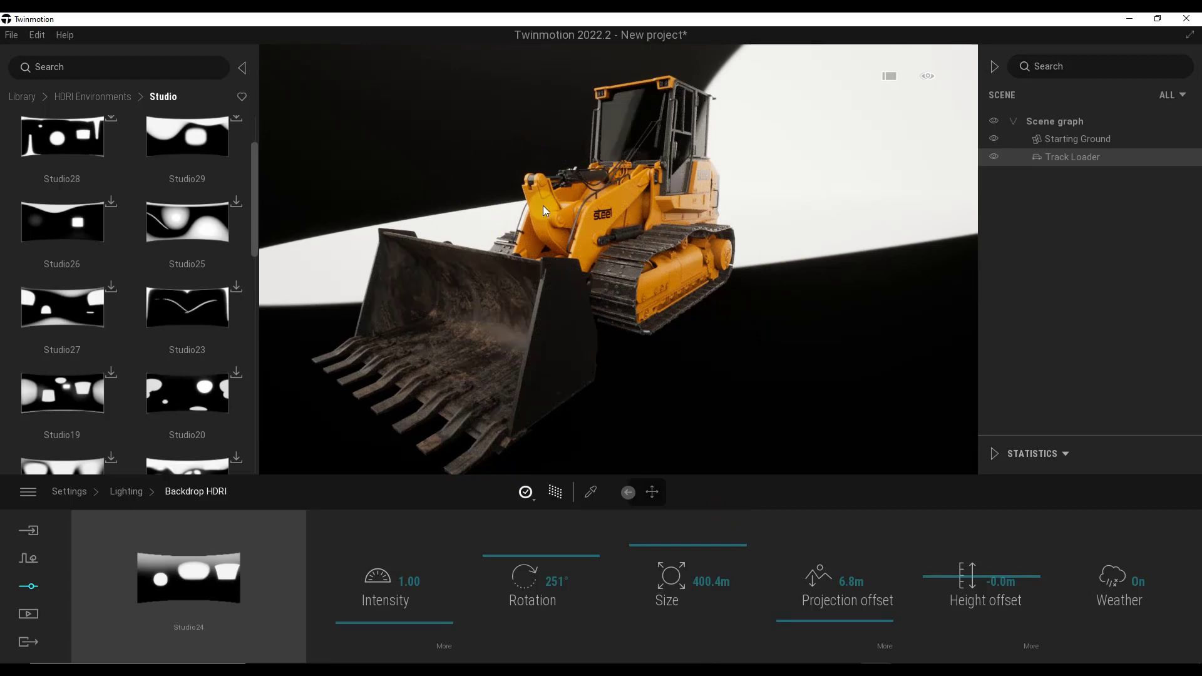
left_click(644, 153)
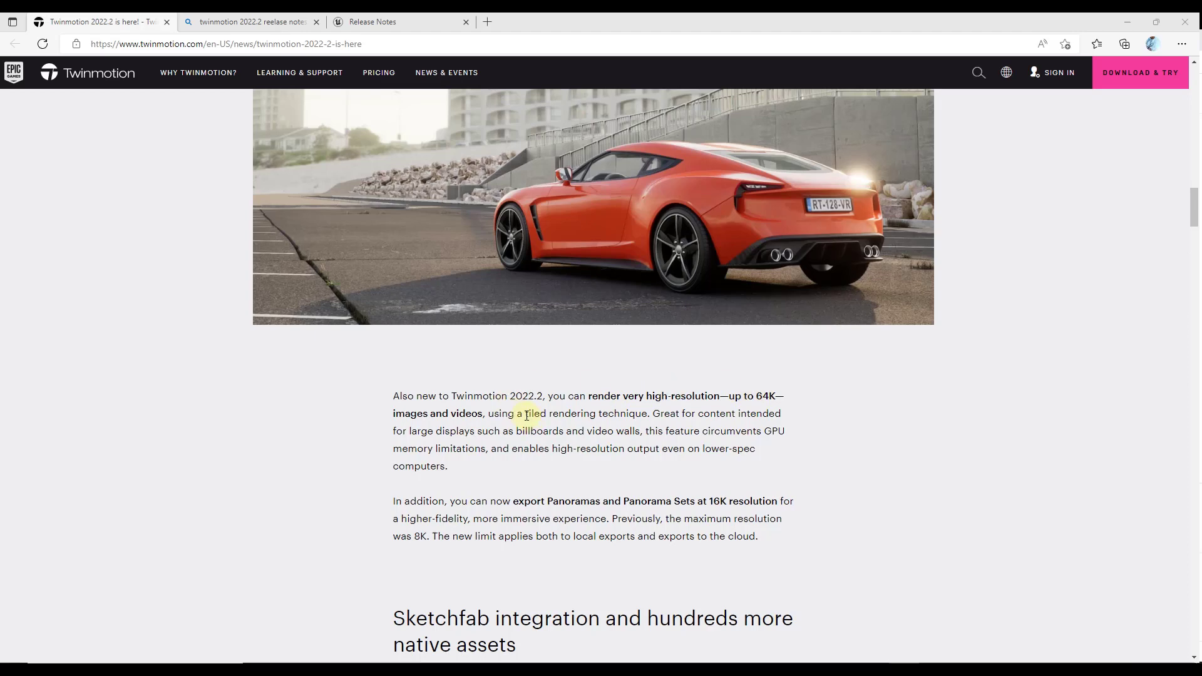
- Highlight 'tiled rendering technique' in the 64K image rendering notes
left_click_drag(526, 413, 641, 419)
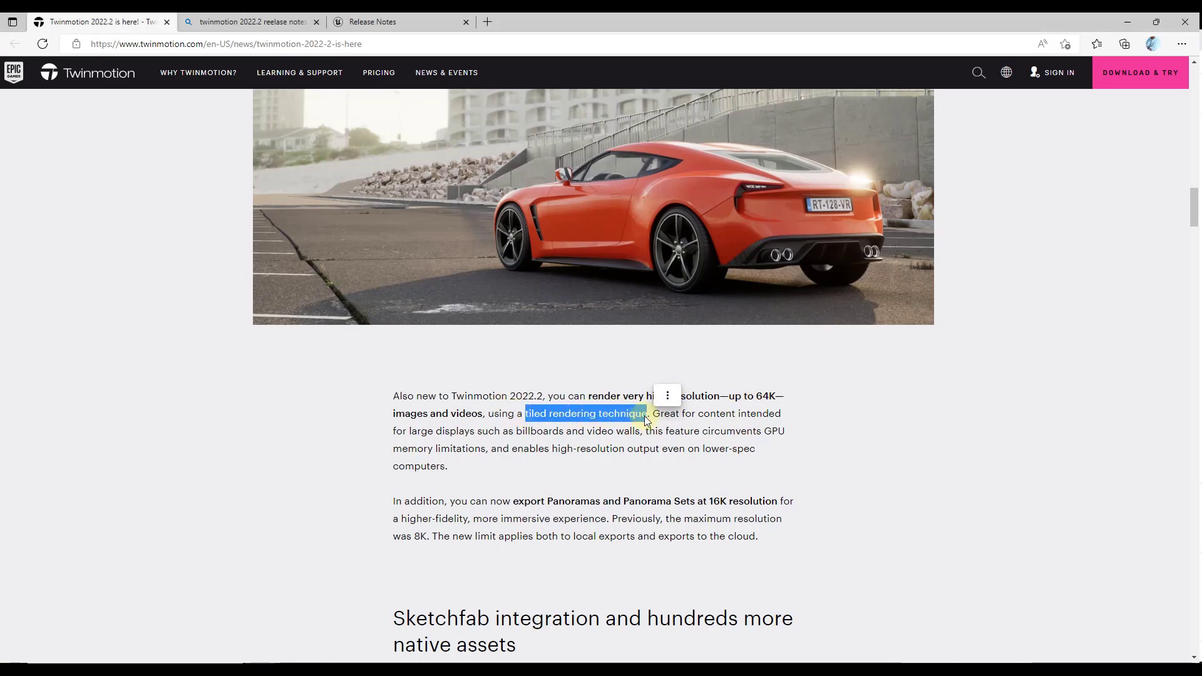
left_click(641, 419)
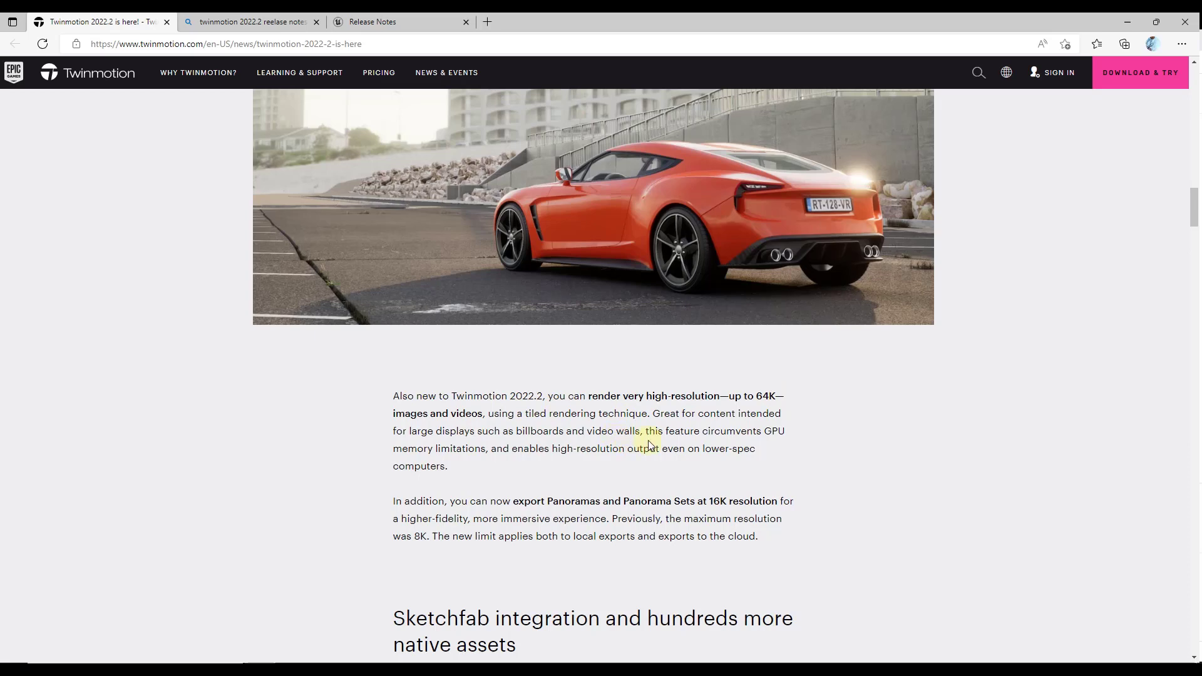
scroll(582, 417, "down", 1)
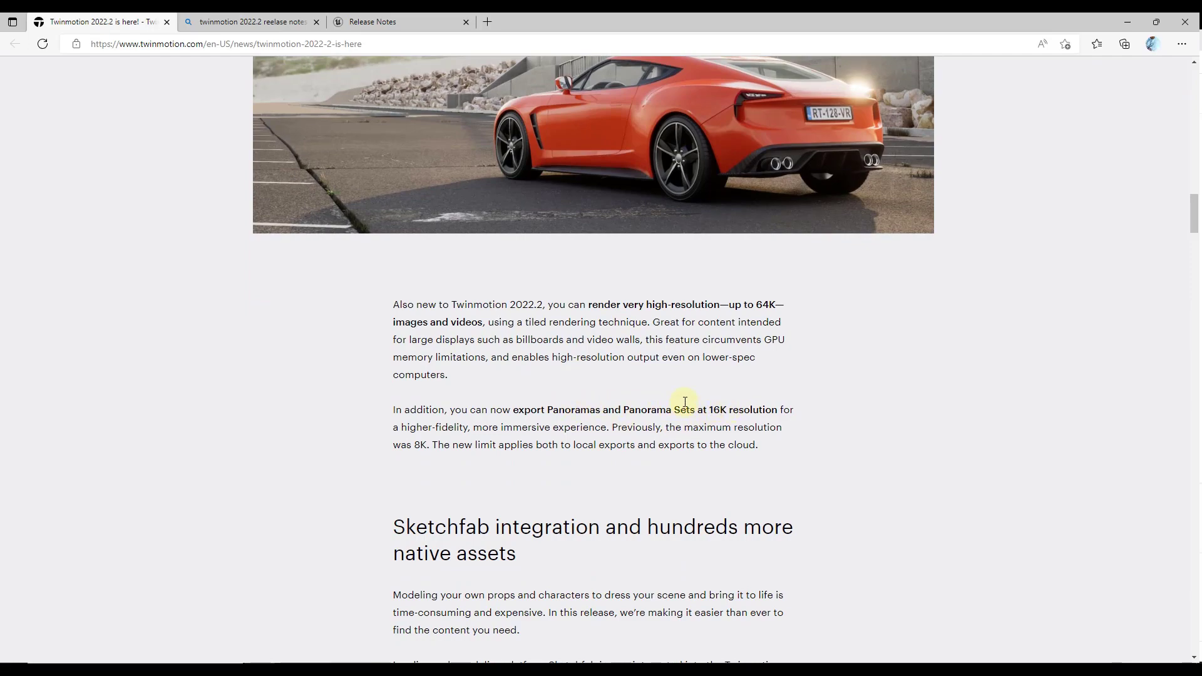
scroll(684, 402, "up", 1)
scroll(685, 402, "up", 2)
- Scroll down to the Physics-based asset placement section and its chess demo video
scroll(687, 396, "down", 1)
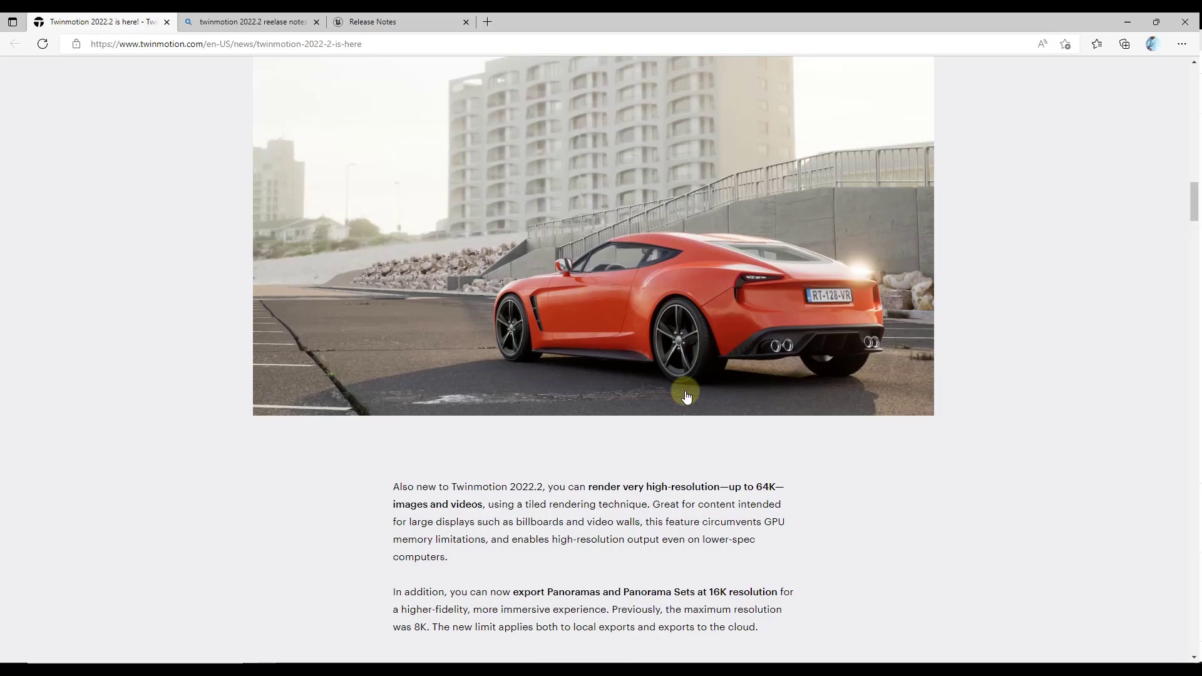
scroll(685, 391, "down", 1)
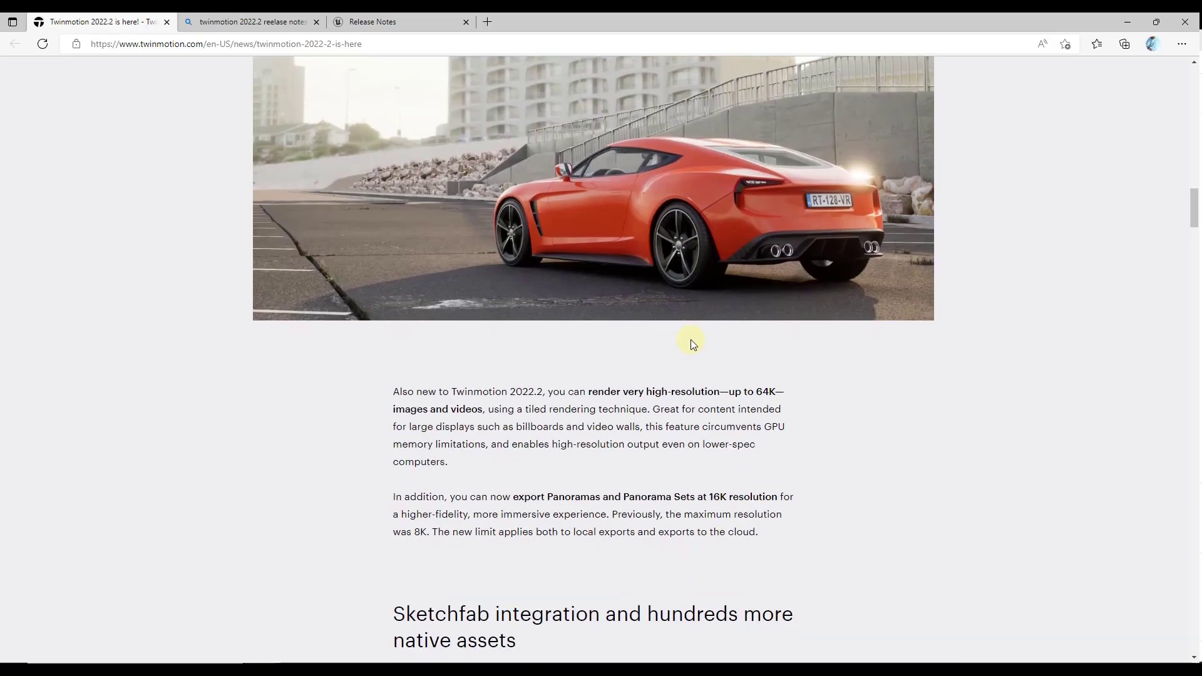
scroll(690, 340, "down", 5)
scroll(625, 324, "down", 4)
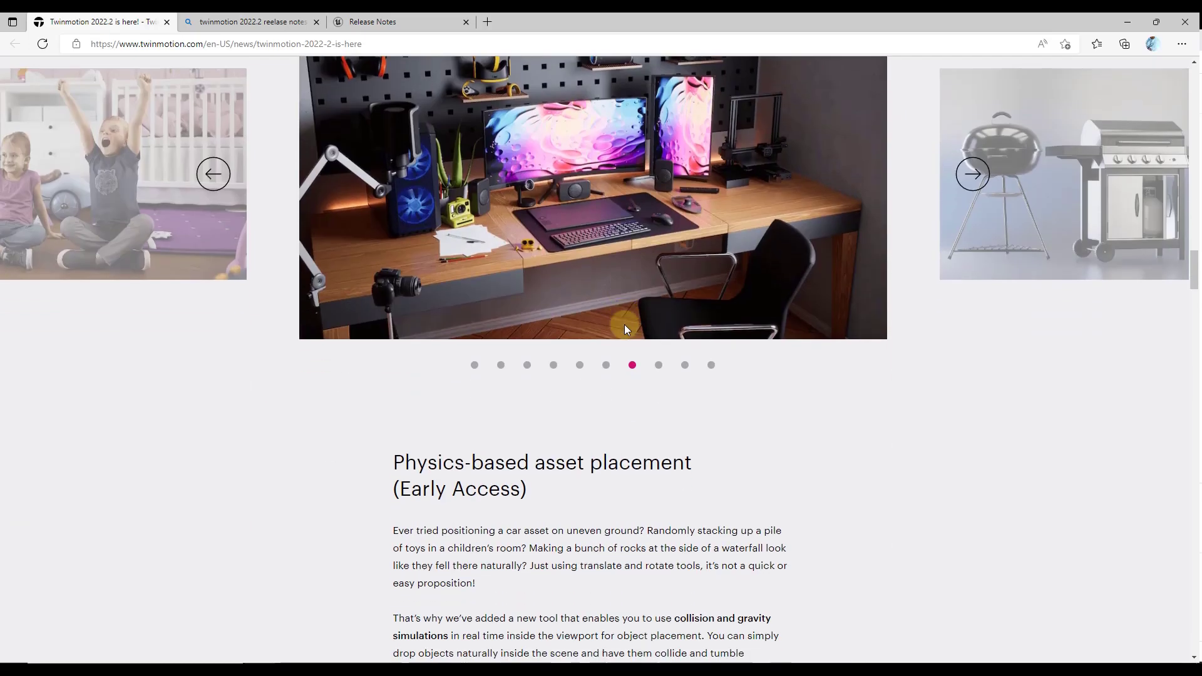
scroll(633, 322, "down", 5)
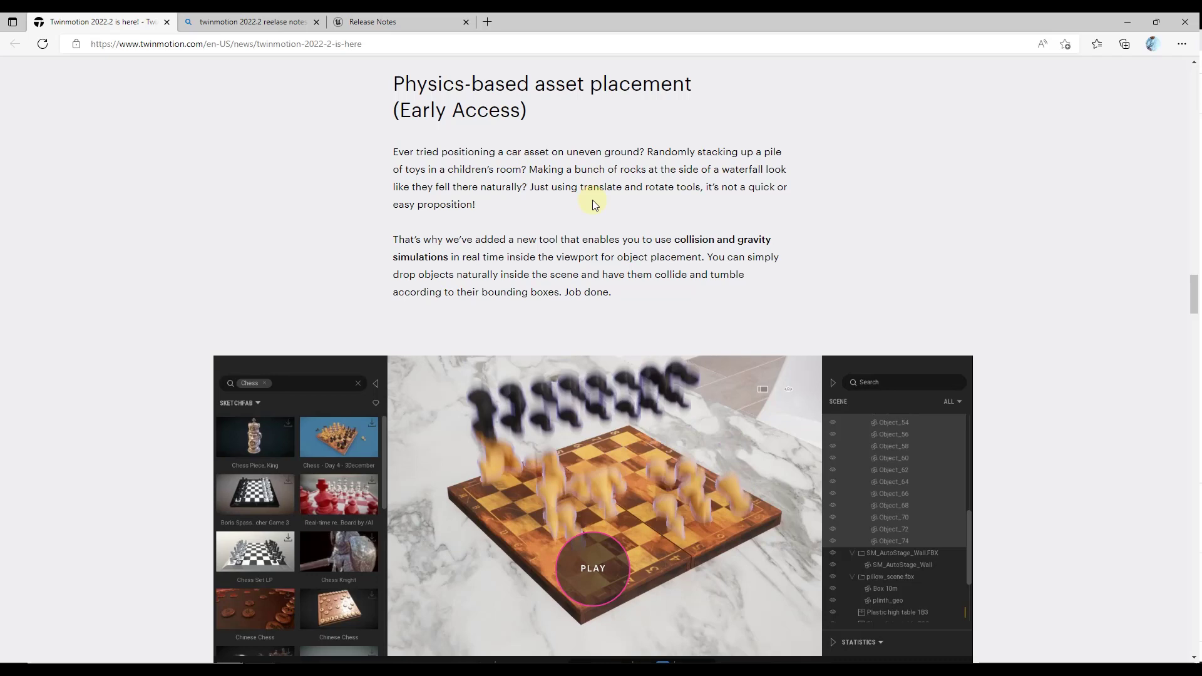
scroll(617, 235, "down", 3)
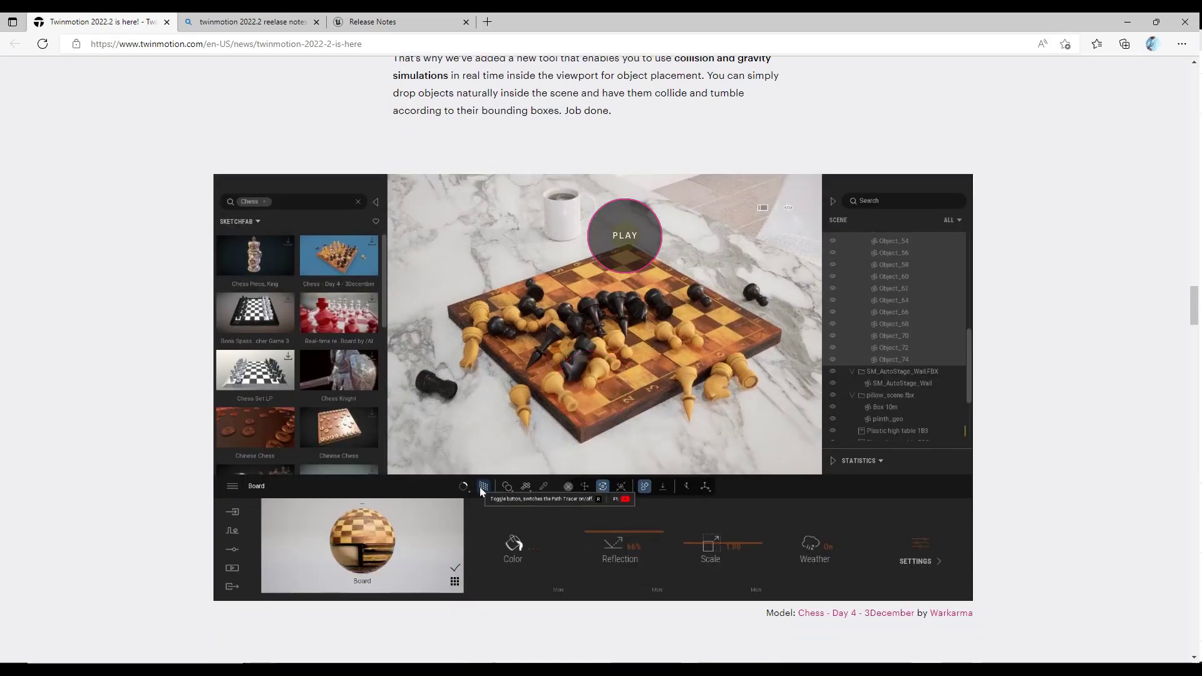
scroll(166, 144, "down", 1)
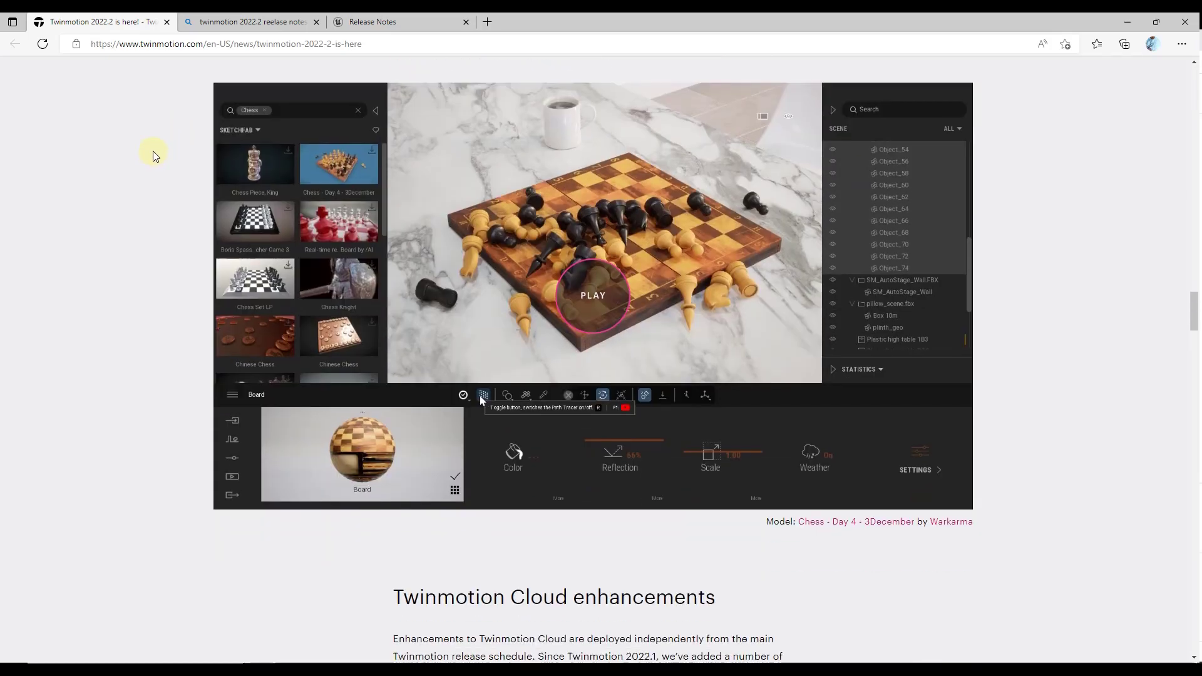
scroll(155, 152, "up", 1)
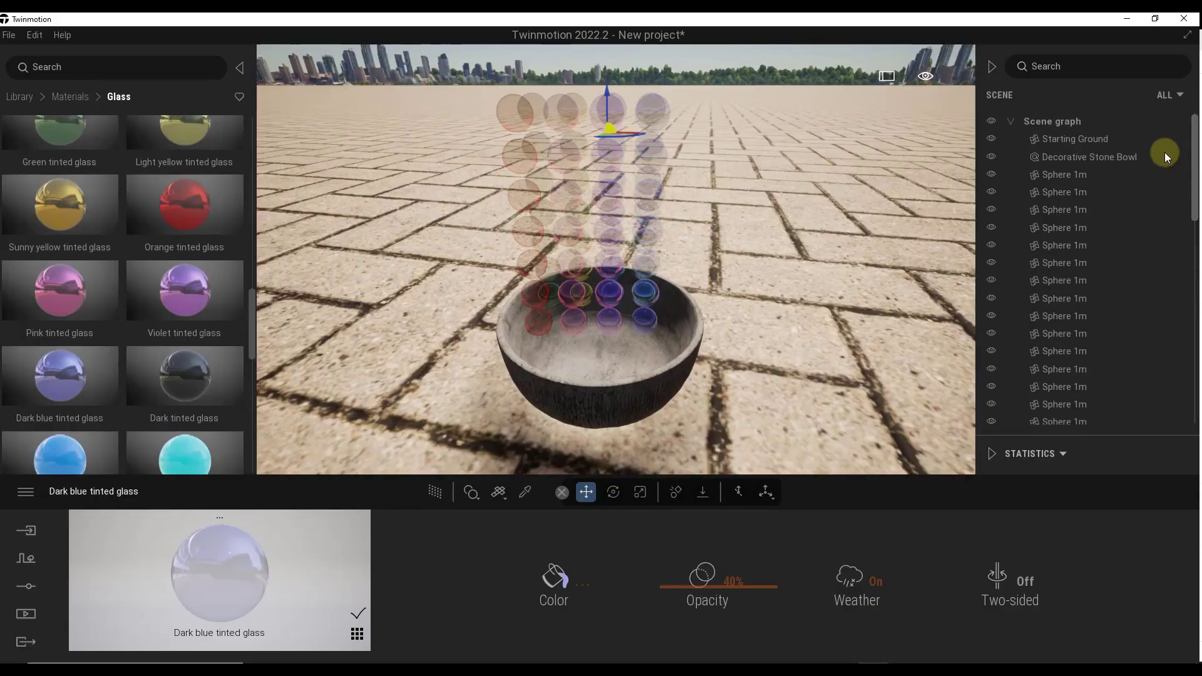
- Select all the stacked Sphere 1m glass spheres above the bowl
left_click(1061, 176)
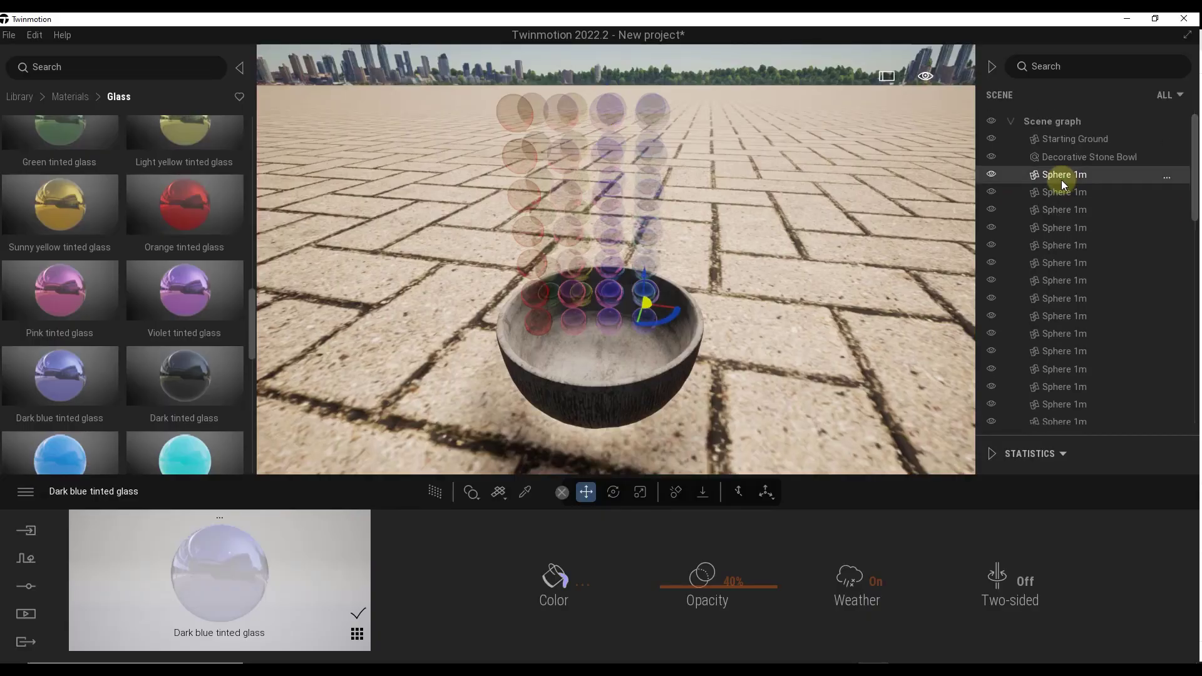
right_click_drag(589, 177, 603, 237)
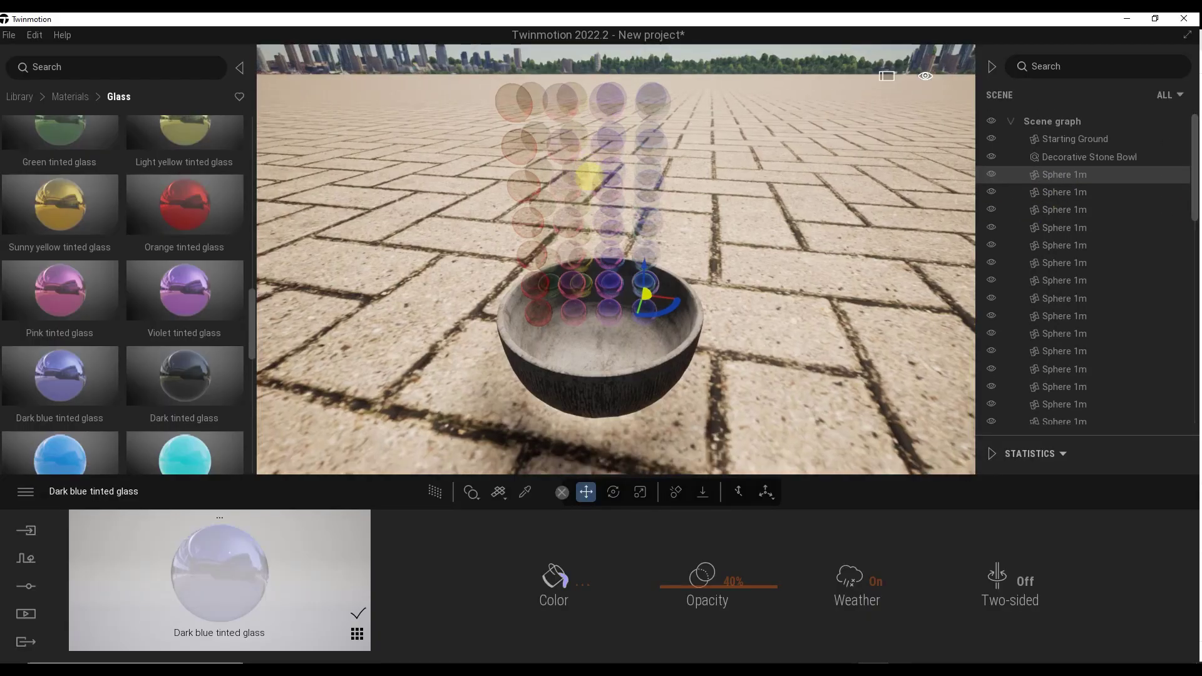
right_click_drag(611, 336, 598, 246)
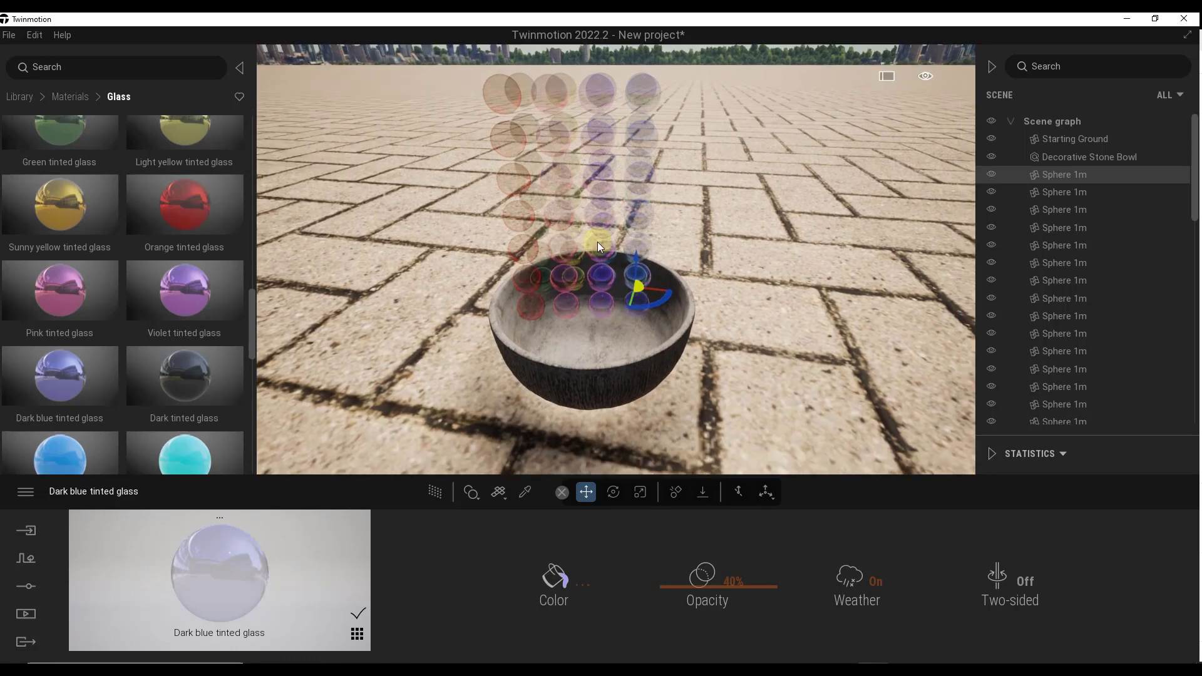
left_click(602, 242)
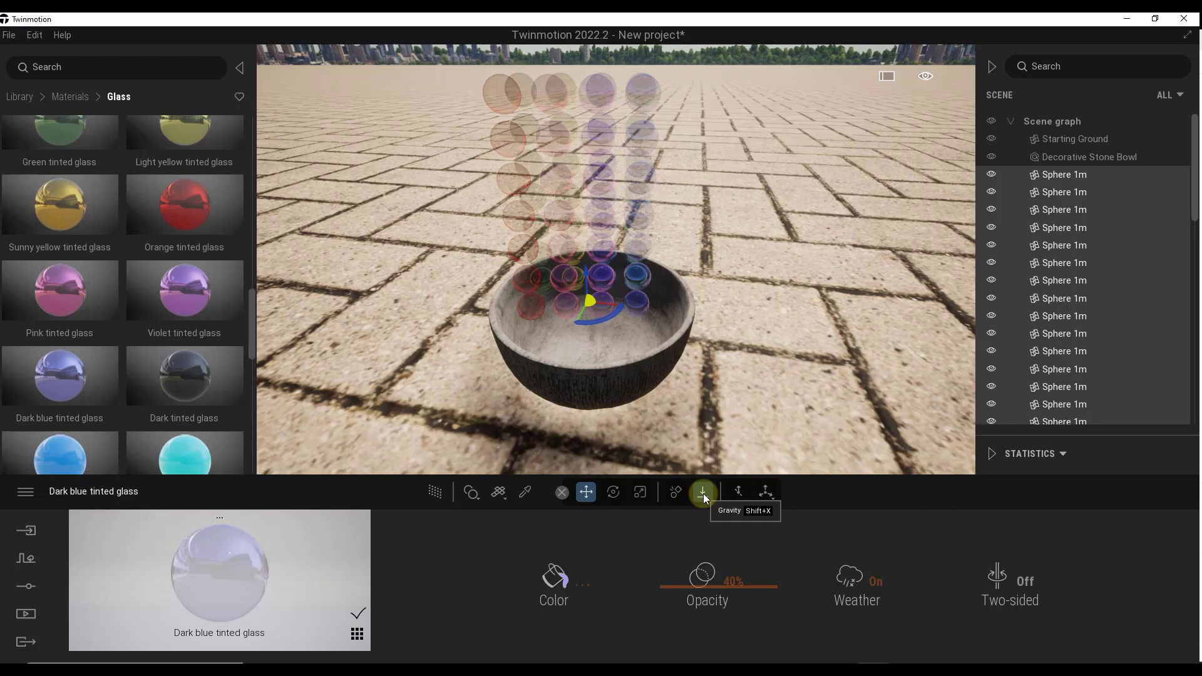
- Drop the spheres into the stone bowl with Gravity, then return to Move and inspect them
left_click(704, 494)
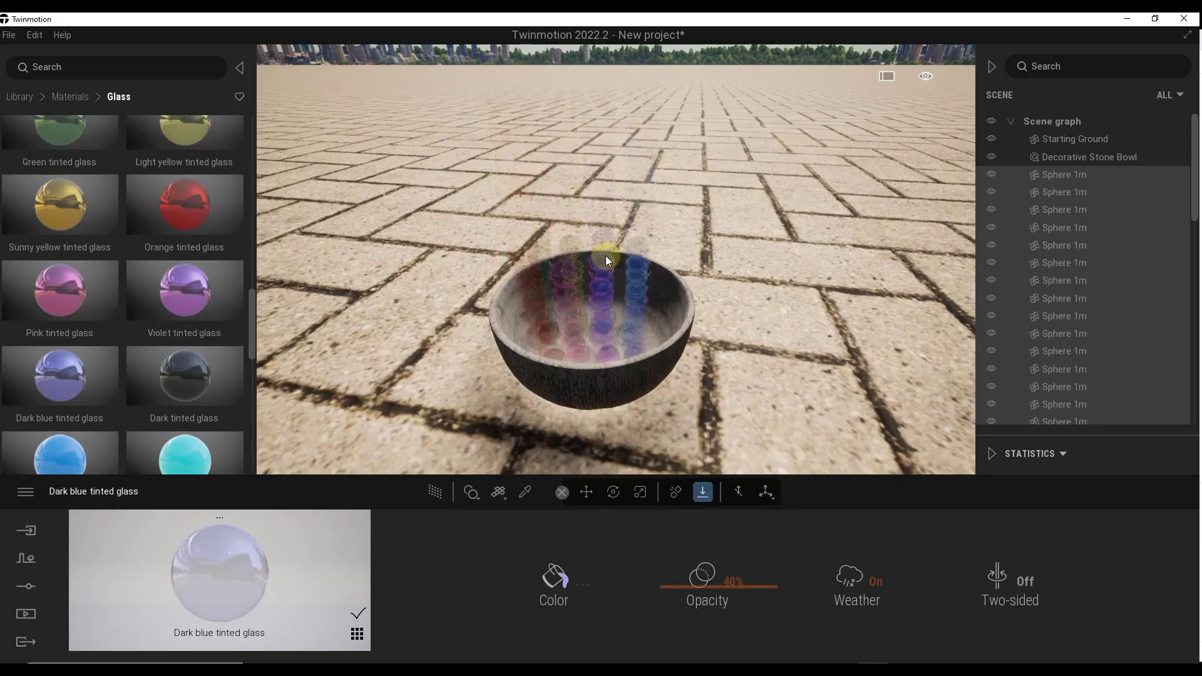
left_click(699, 495)
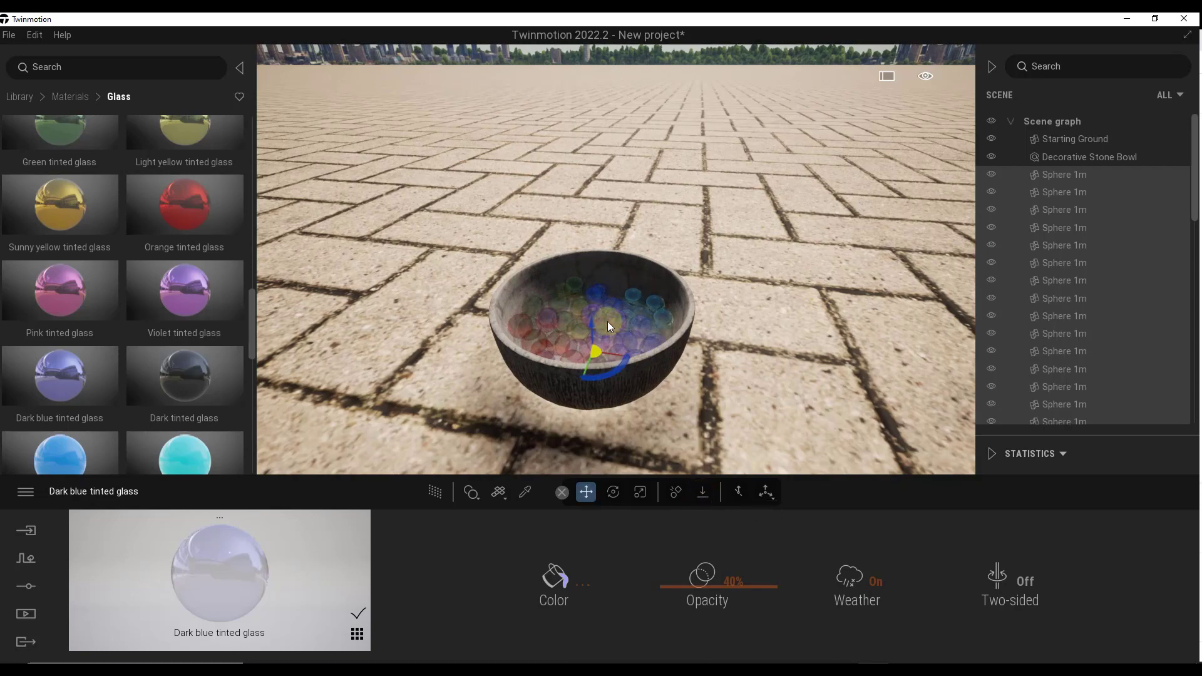
scroll(601, 300, "up", 5)
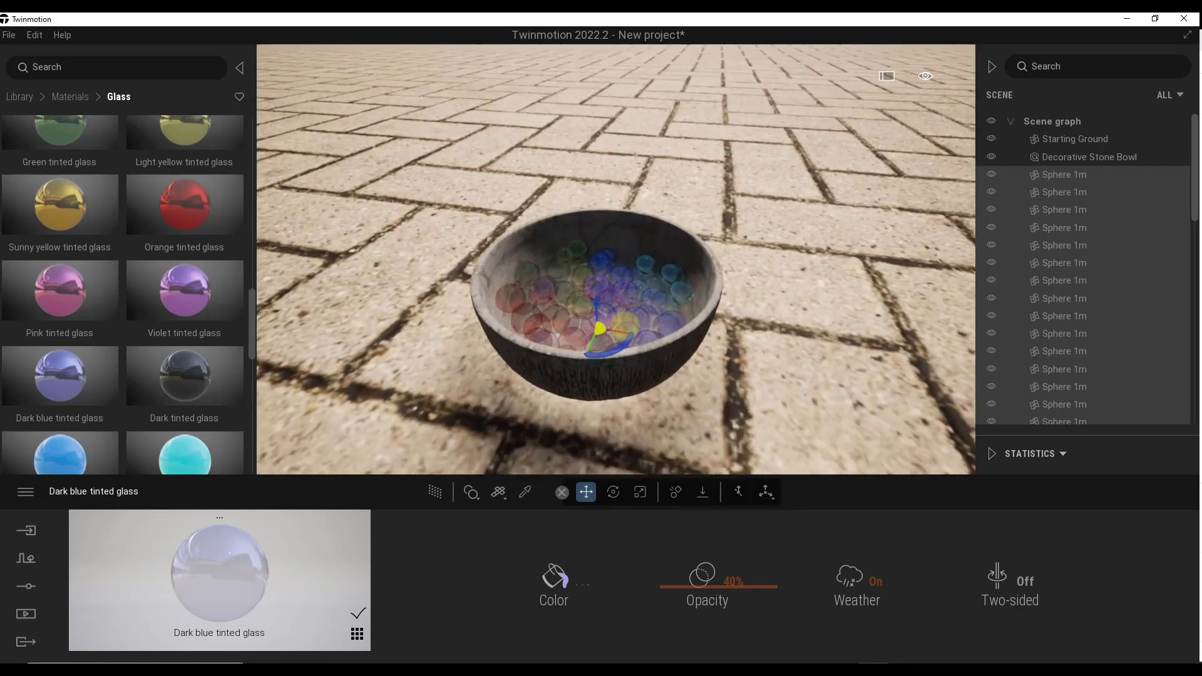
scroll(616, 260, "down", 3)
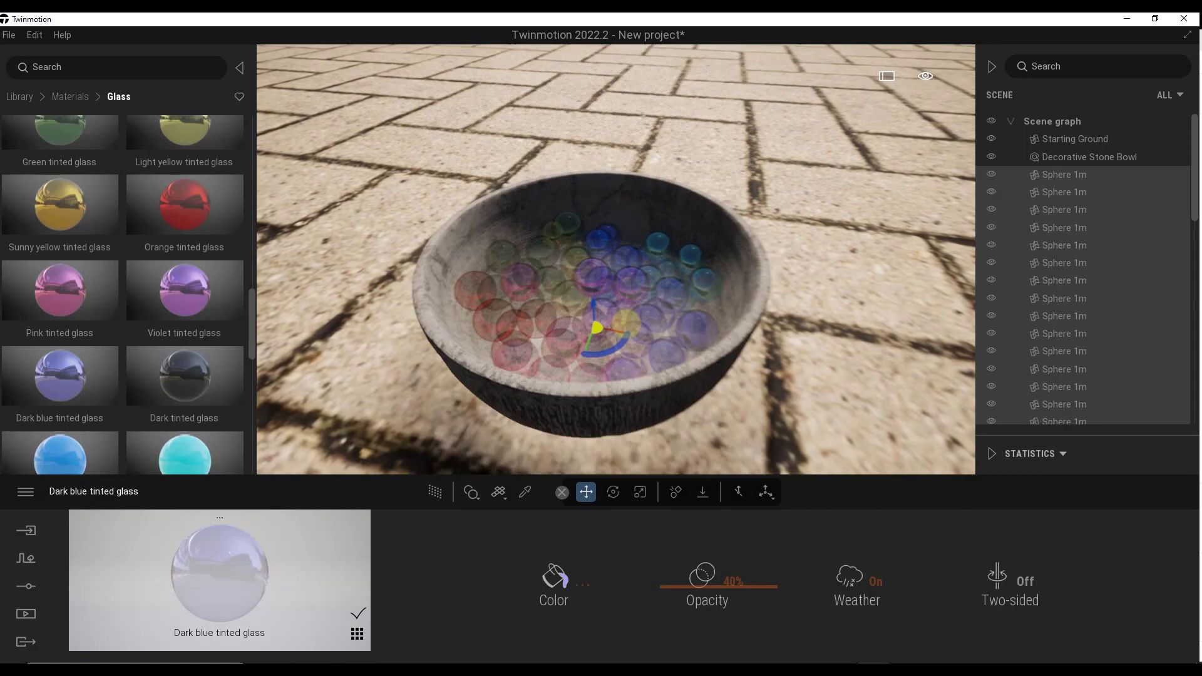
left_click_drag(601, 288, 626, 320)
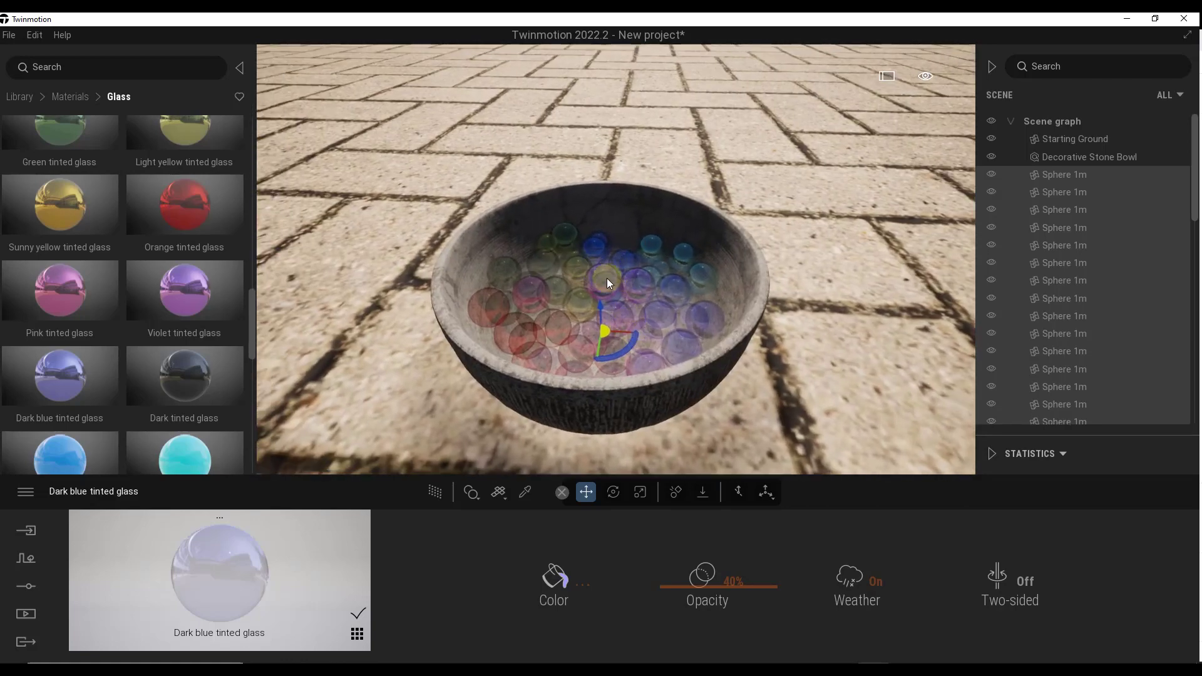
left_click_drag(594, 294, 635, 318)
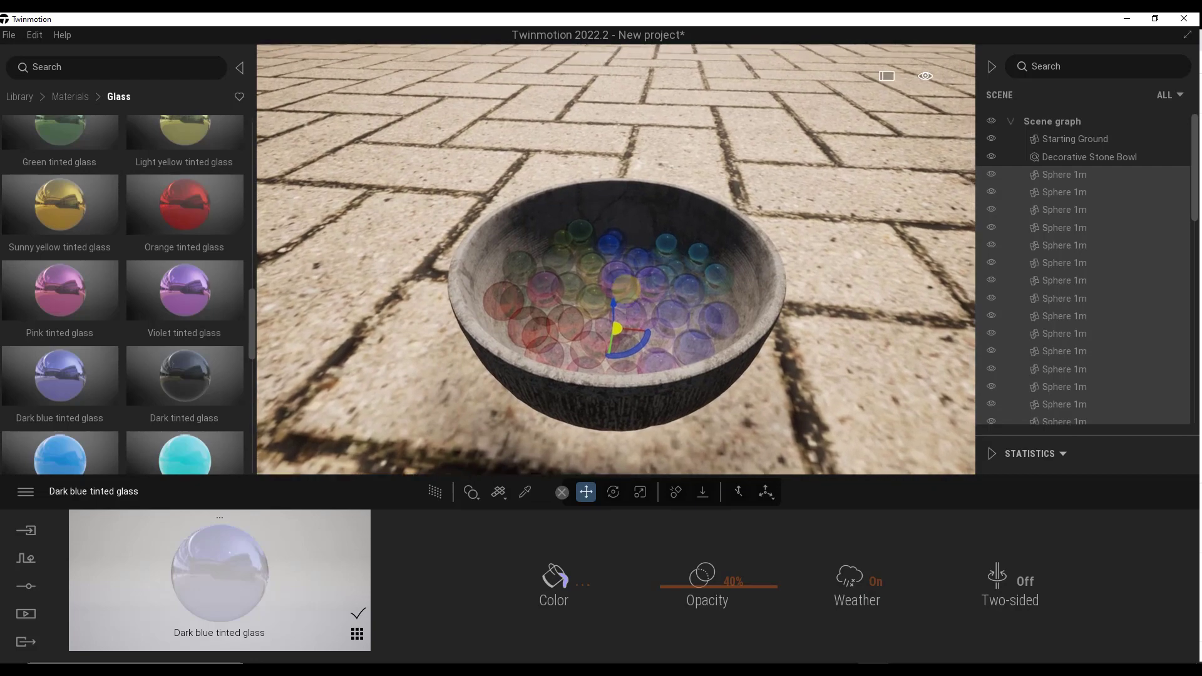
- Turn on the Path Tracer and reposition the yellow glass sphere toward the back of the bowl
left_click(435, 492)
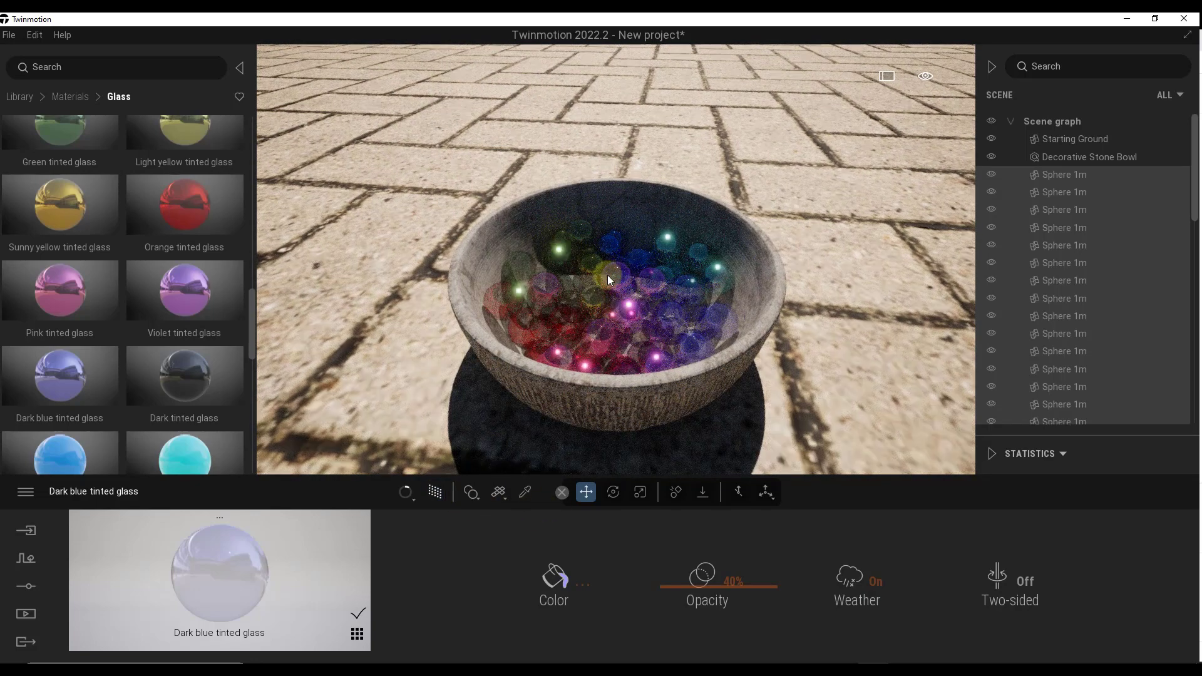
left_click_drag(571, 321, 577, 235)
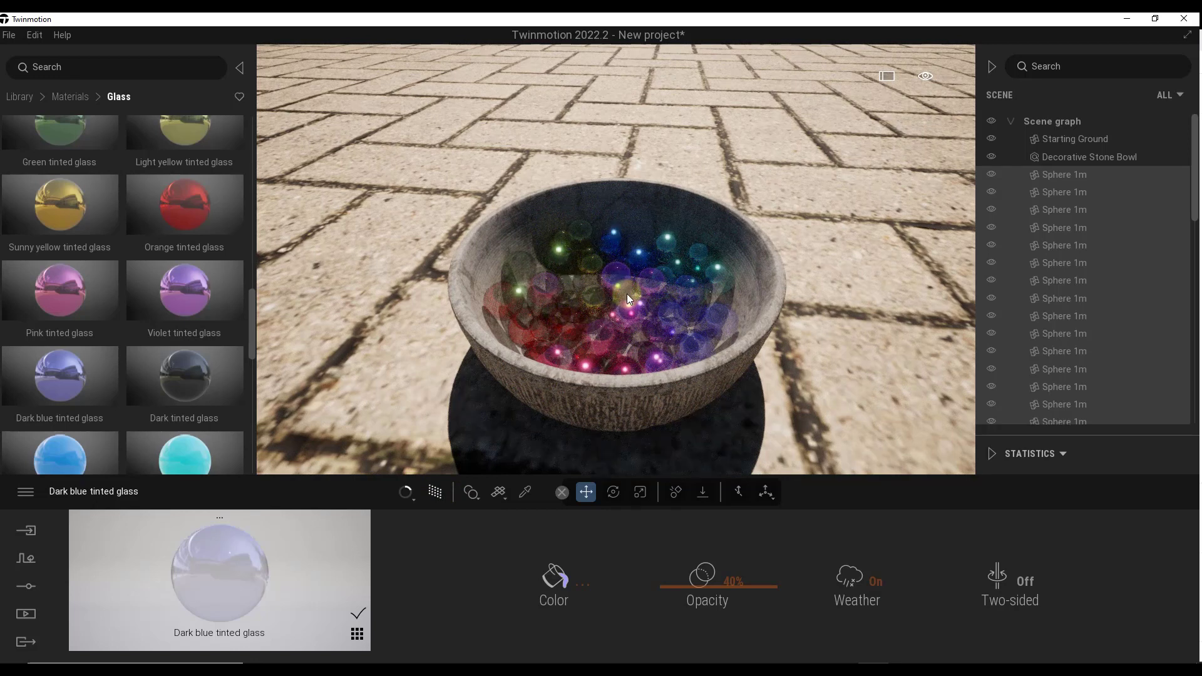
left_click_drag(628, 297, 582, 318)
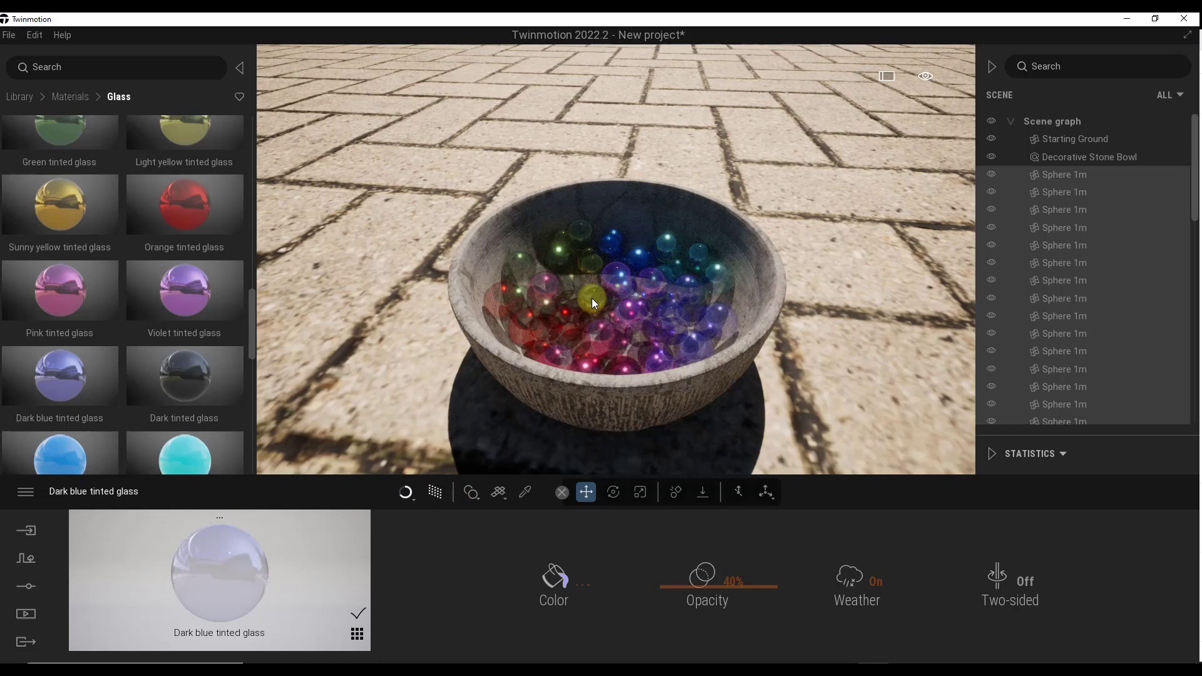
left_click_drag(594, 303, 608, 292)
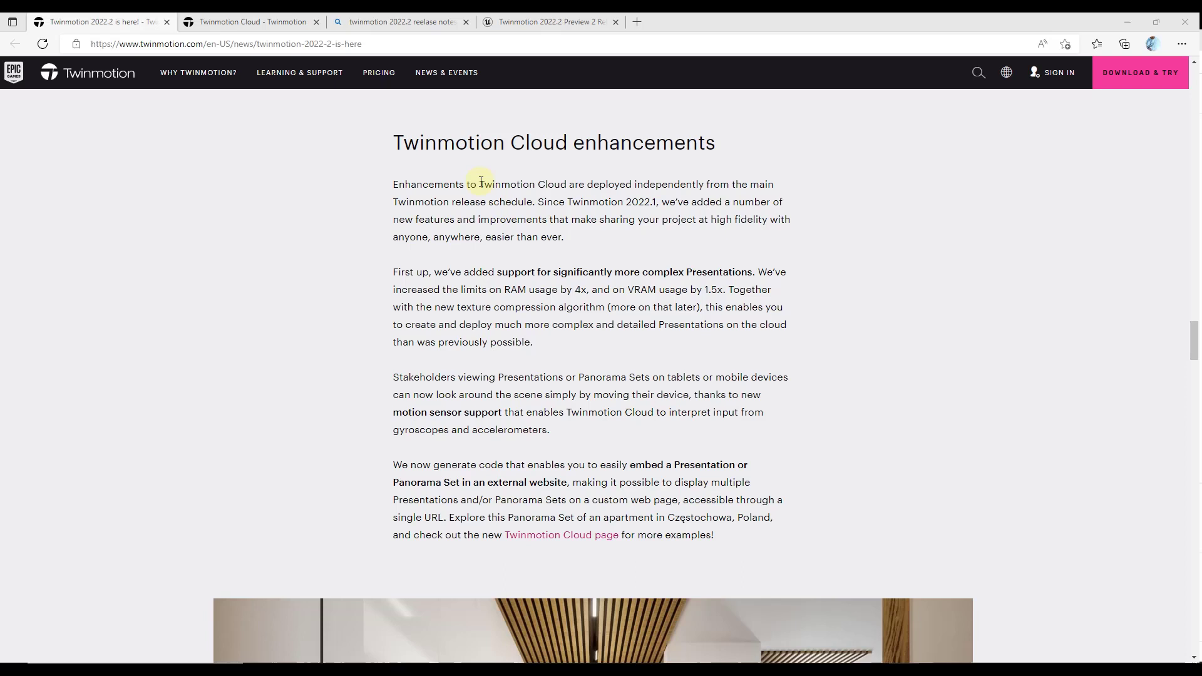
left_click_drag(481, 181, 568, 184)
left_click(580, 239)
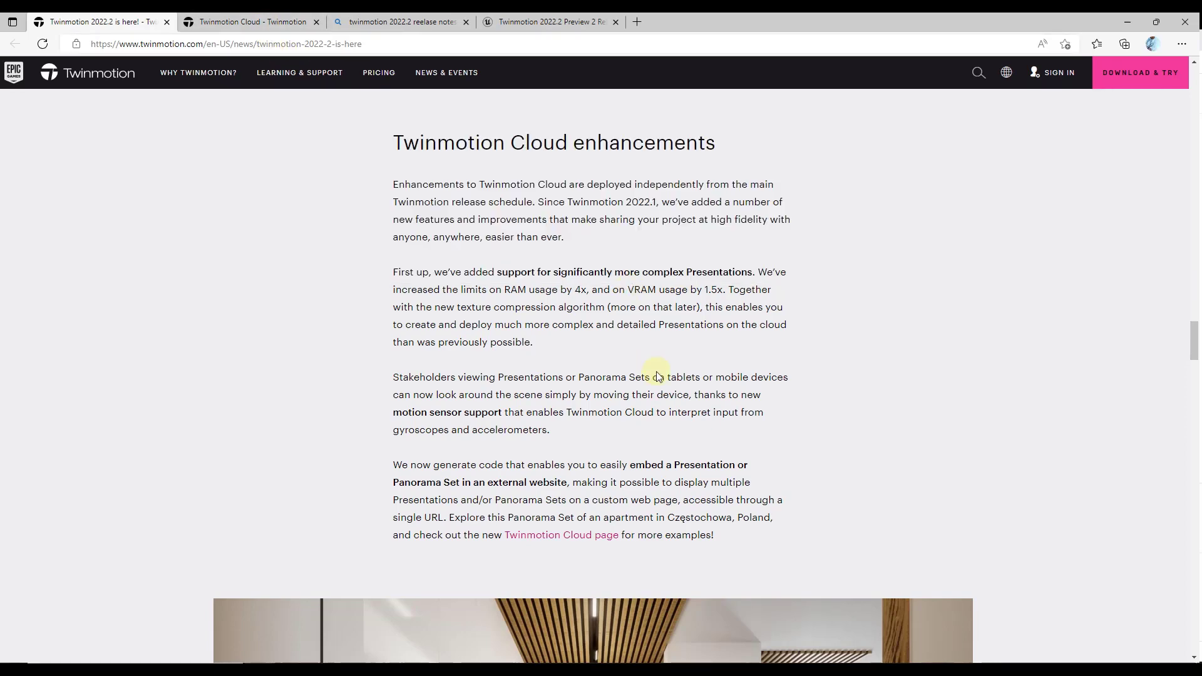
- Enter the Częstochowa apartment panorama on Twinmotion Cloud and look toward the kitchen
left_click(246, 24)
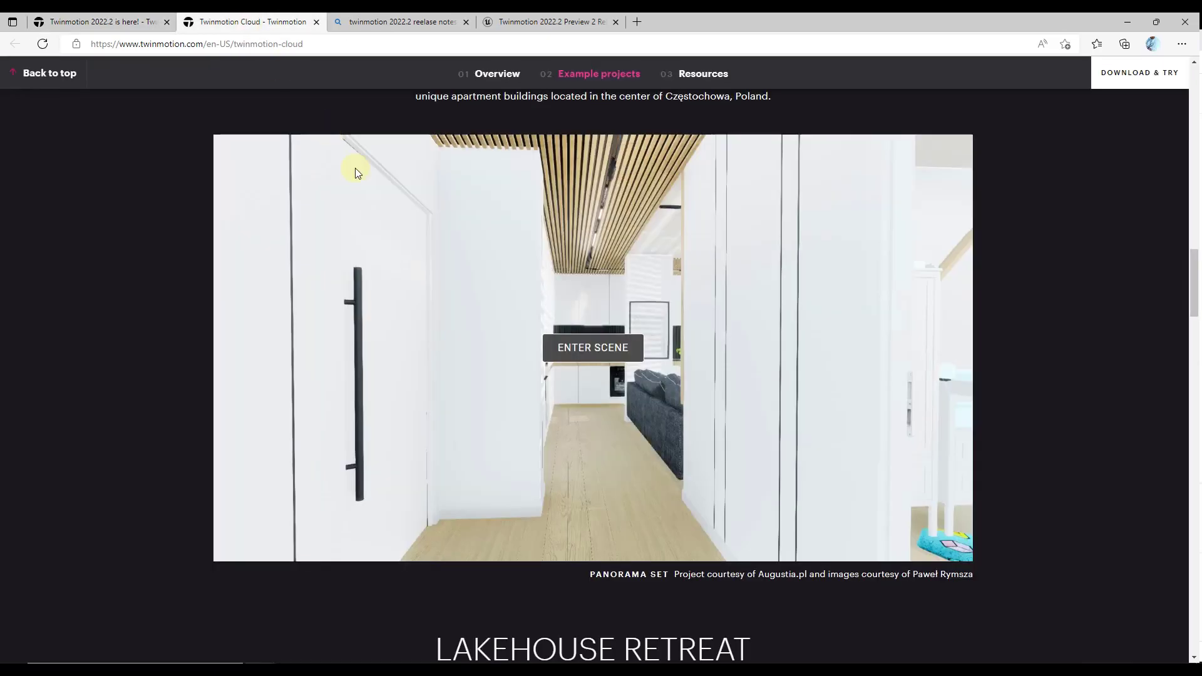
left_click(582, 346)
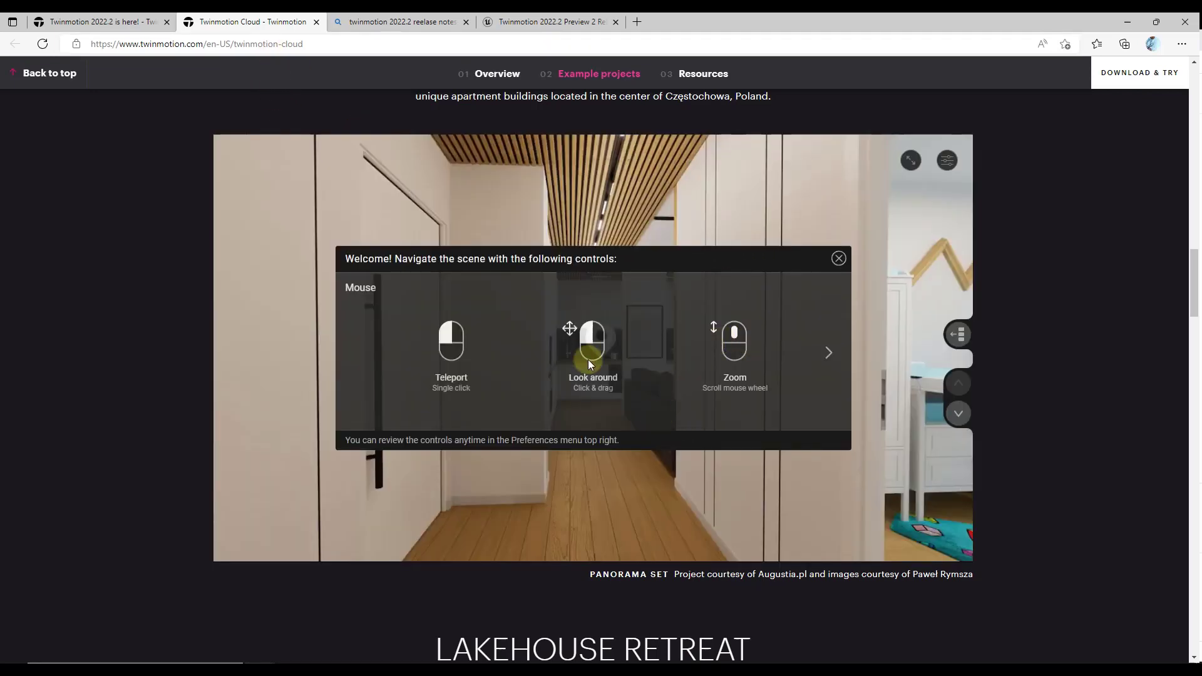
left_click(838, 258)
mouse_move(601, 338)
left_mouse_down()
mouse_move(826, 398)
mouse_move(365, 338)
left_mouse_up()
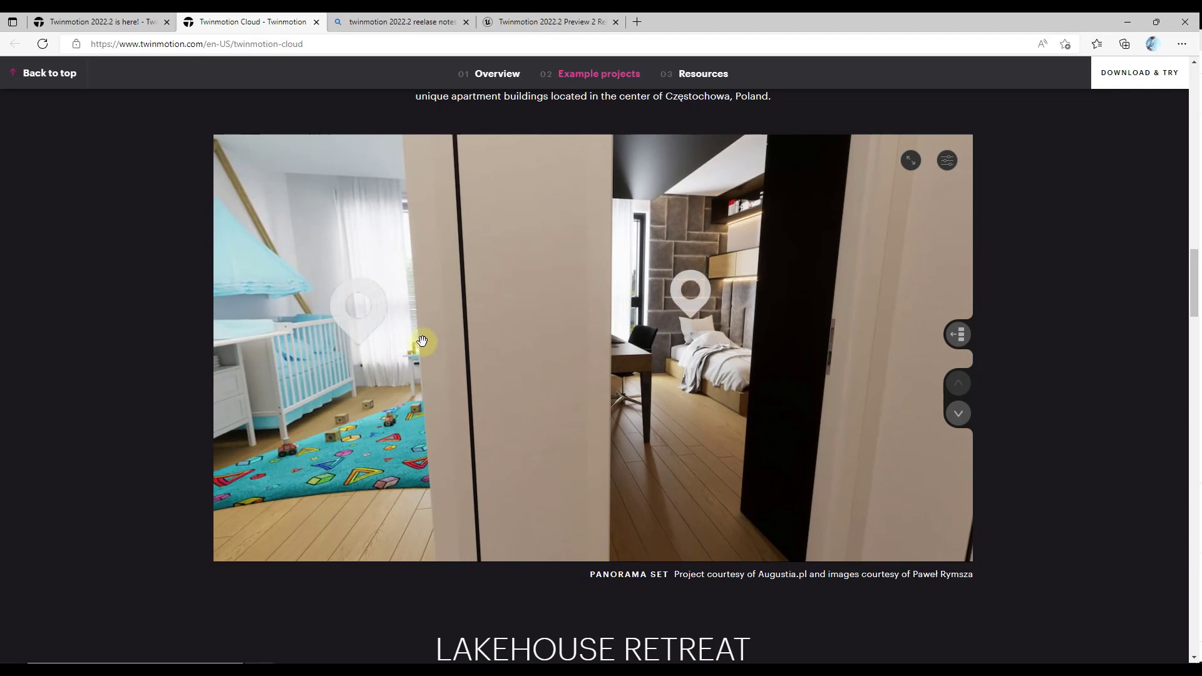
- Tour the nursery and hallway viewpoints, then return to the release notes tab
left_click(362, 326)
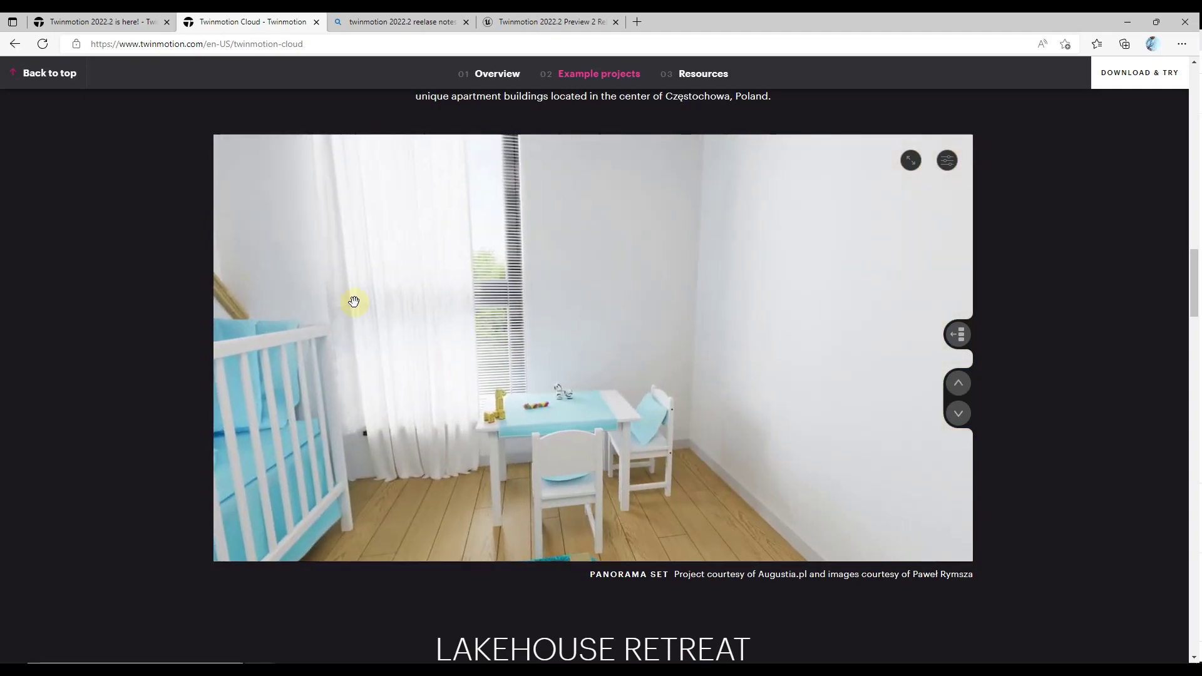
left_click_drag(353, 302, 759, 308)
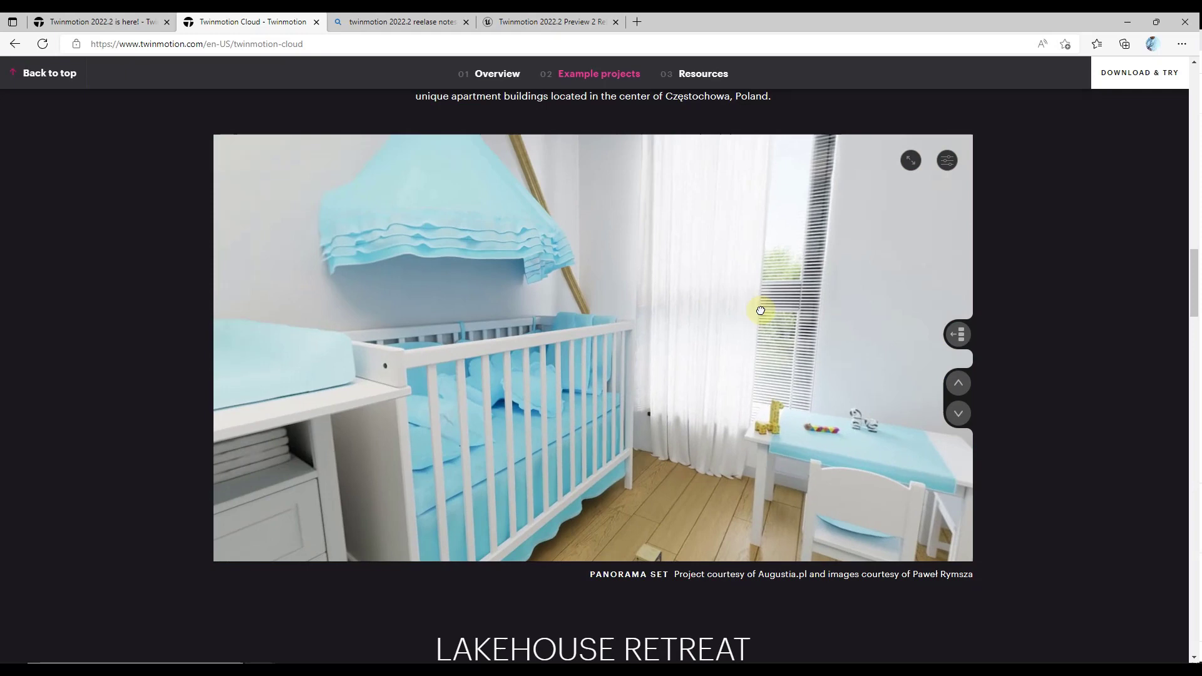
mouse_move(320, 325)
left_mouse_down()
mouse_move(659, 330)
mouse_move(537, 322)
left_mouse_up()
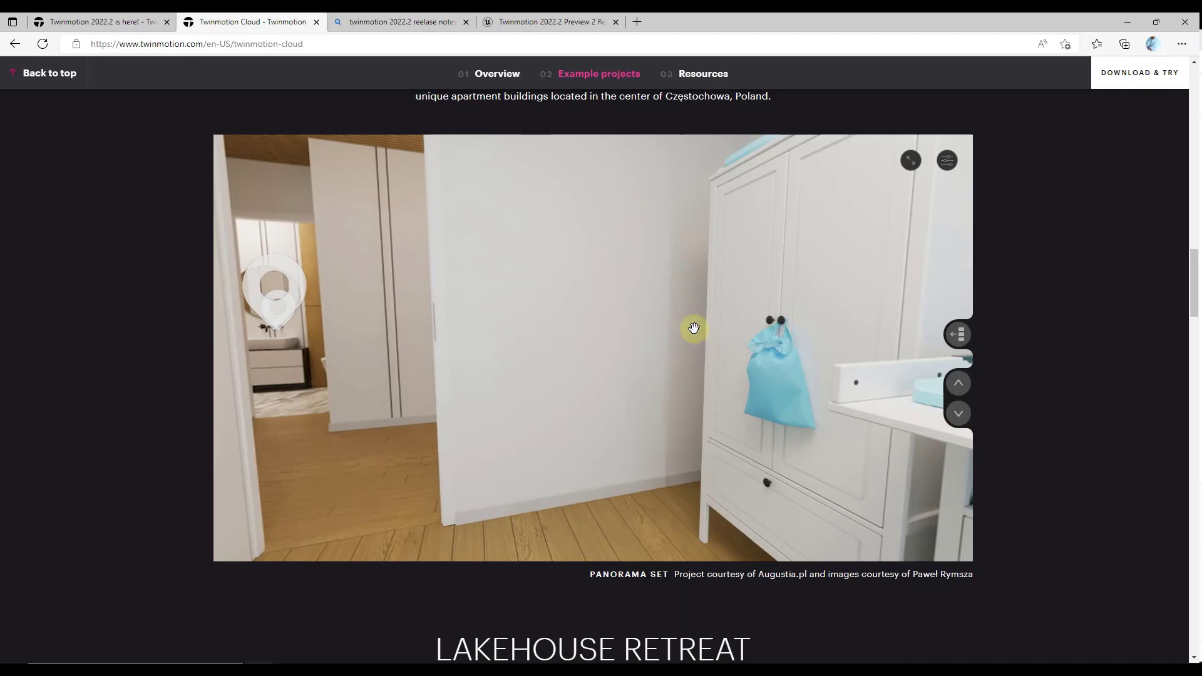
left_click(282, 295)
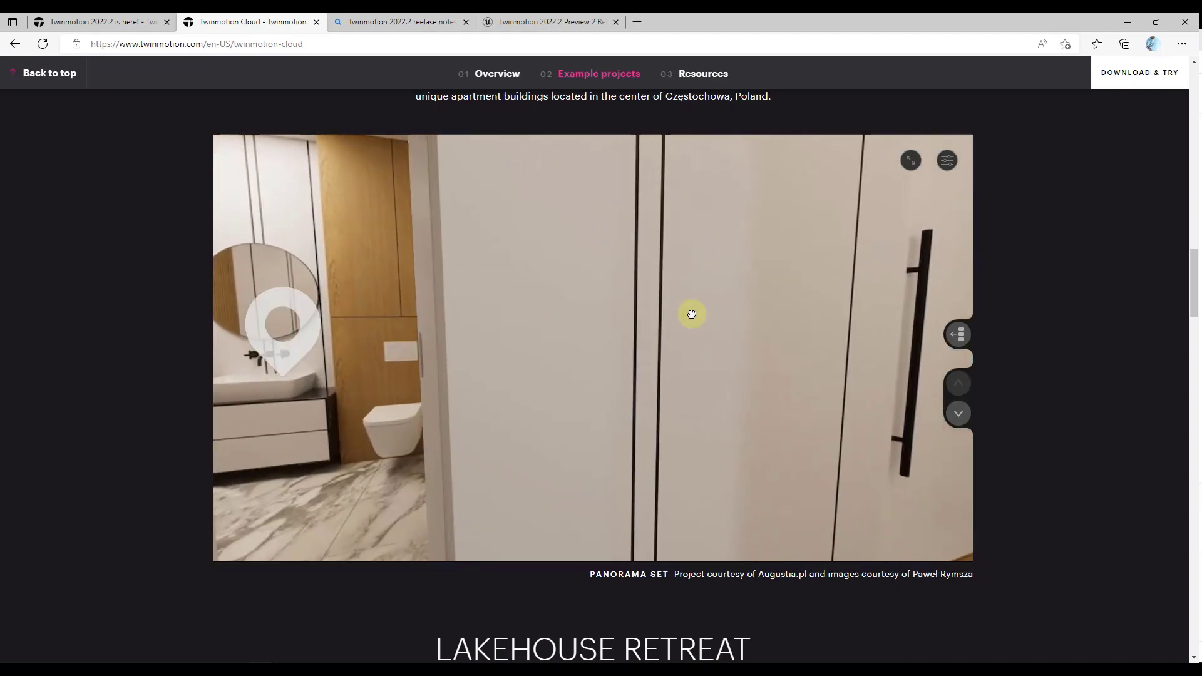
left_click_drag(689, 314, 562, 315)
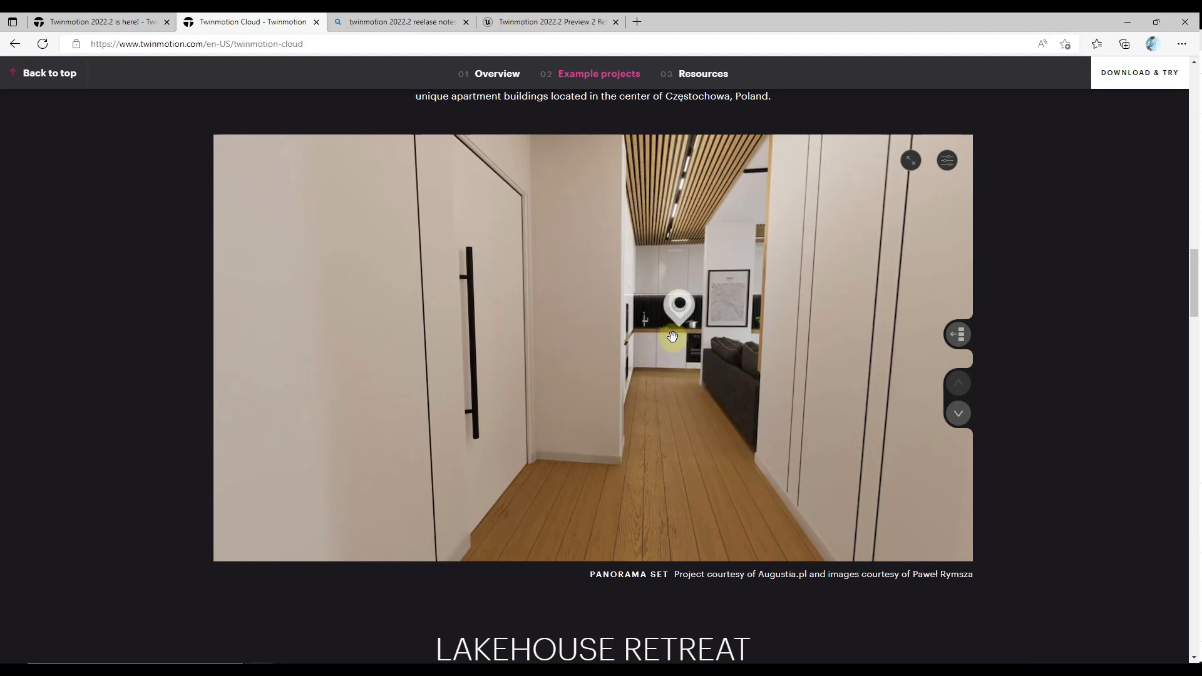
left_click(72, 22)
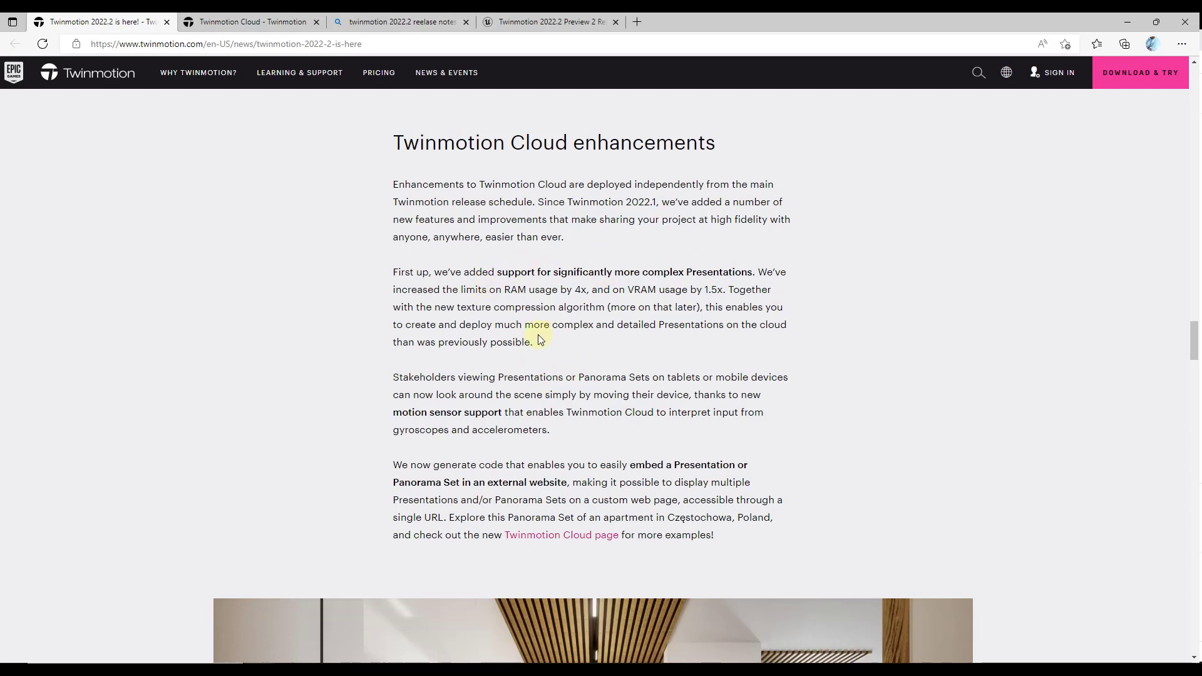
- Scroll the Cloud section and highlight the paragraph about motion sensor support
scroll(556, 325, "down", 3)
left_click_drag(566, 336, 570, 336)
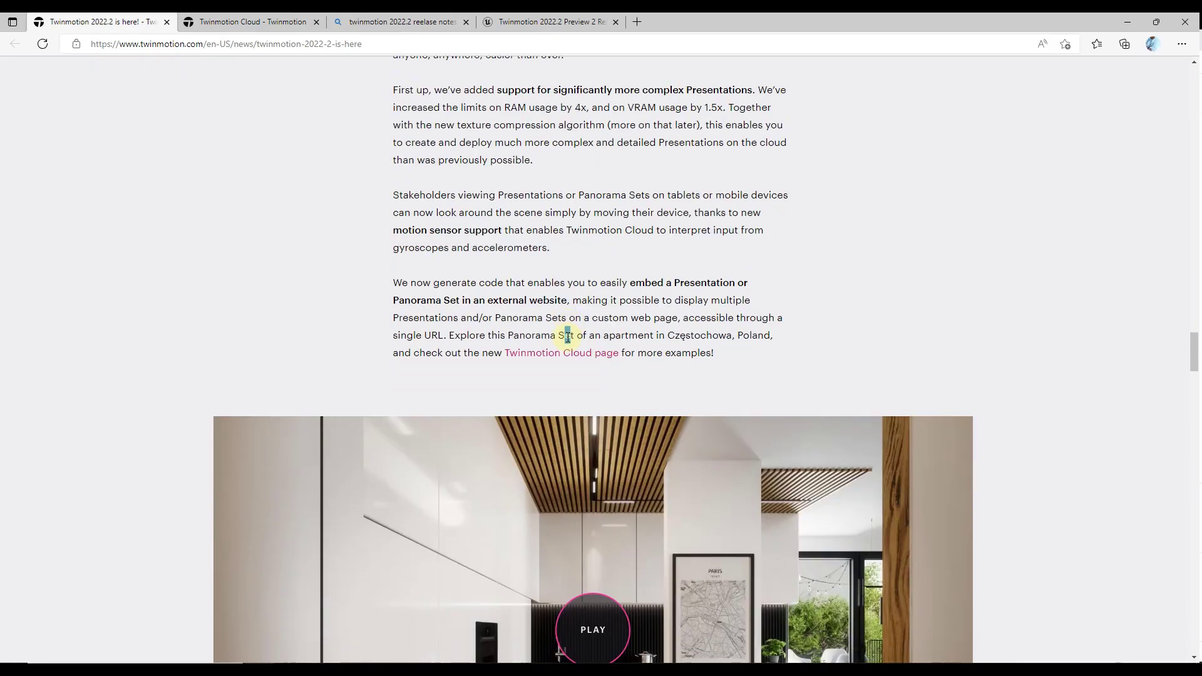
left_click(560, 249)
left_click_drag(552, 249, 391, 190)
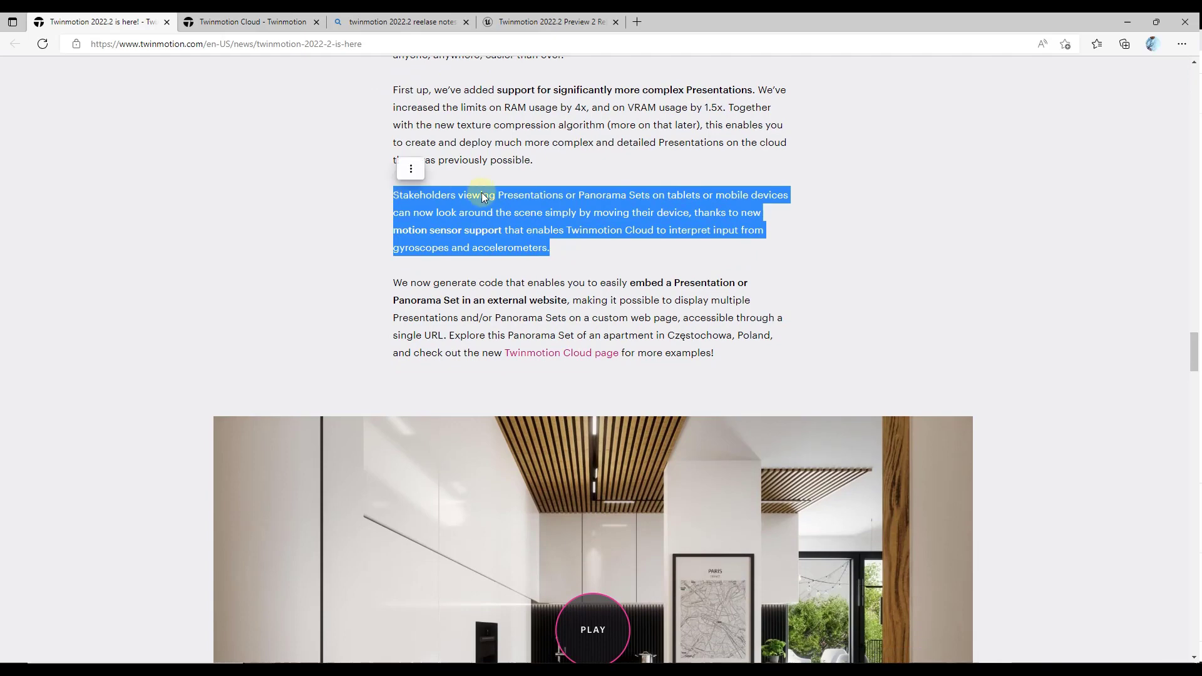
- Read Increased productivity, marking the multi-file import and object-grouping sentences, then minimize Edge
scroll(501, 263, "down", 1)
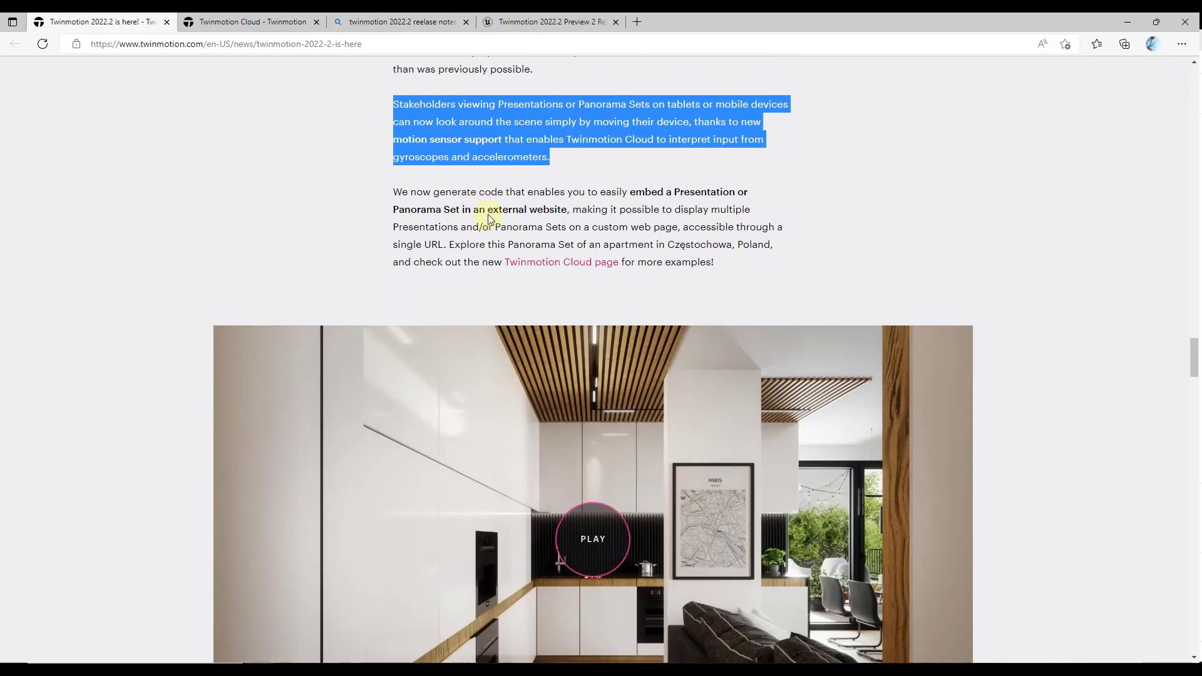
scroll(592, 539, "up", 2)
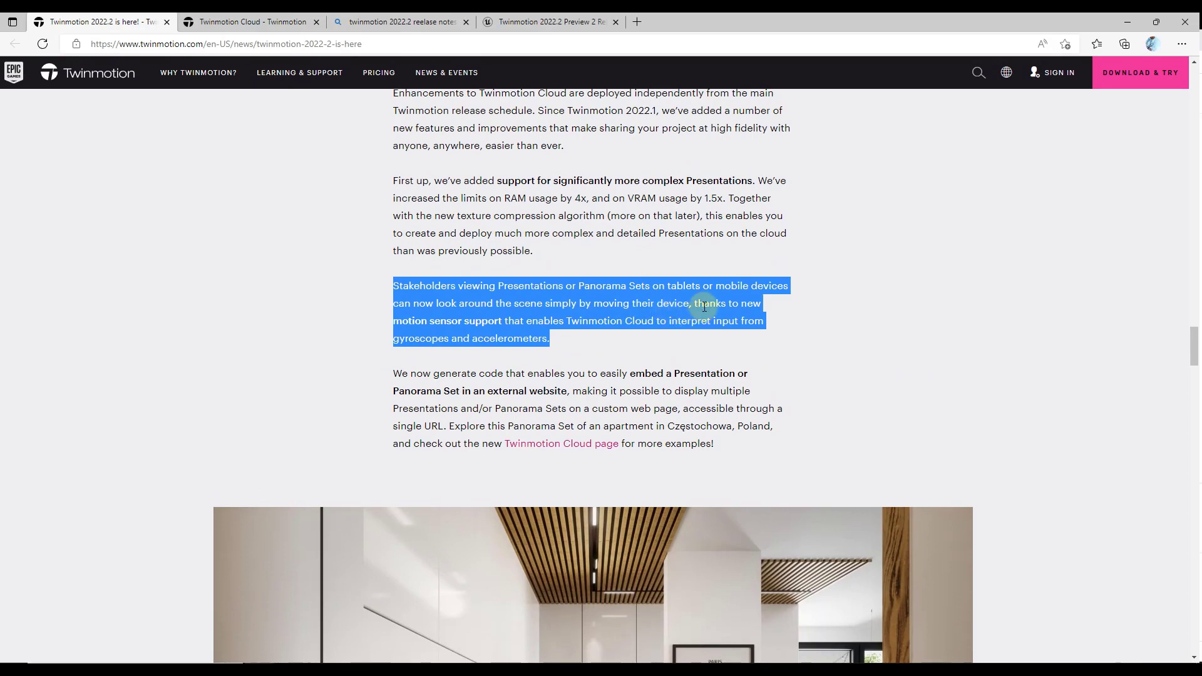
scroll(704, 306, "down", 1)
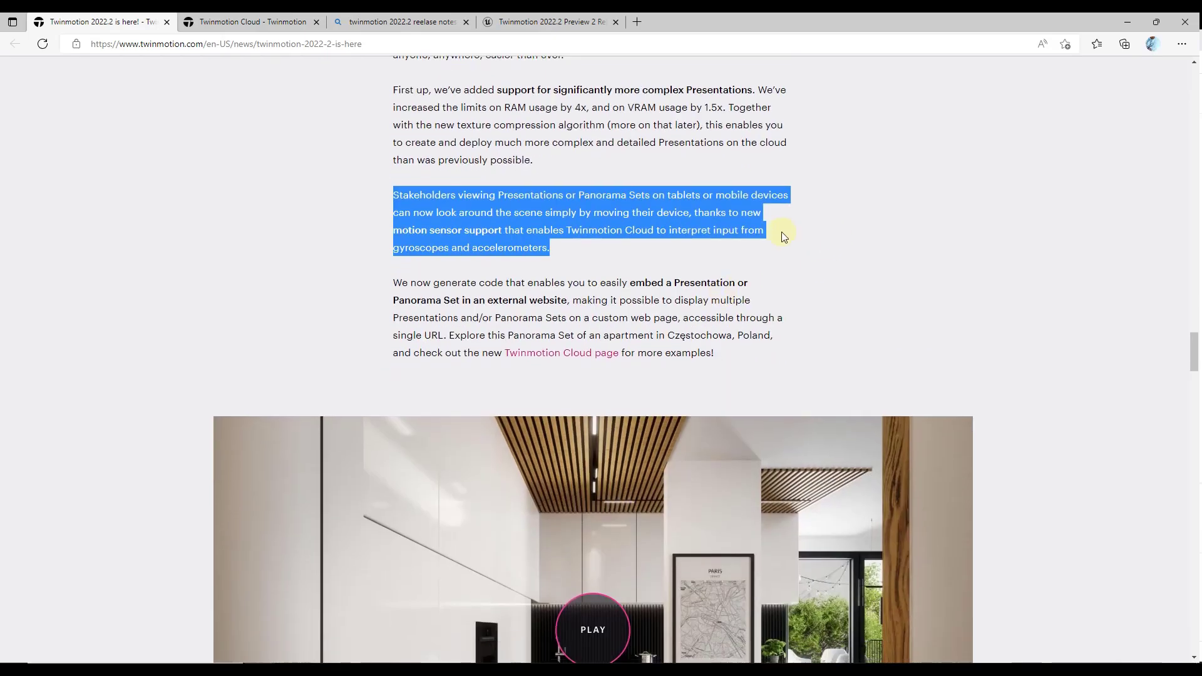
scroll(806, 224, "down", 3)
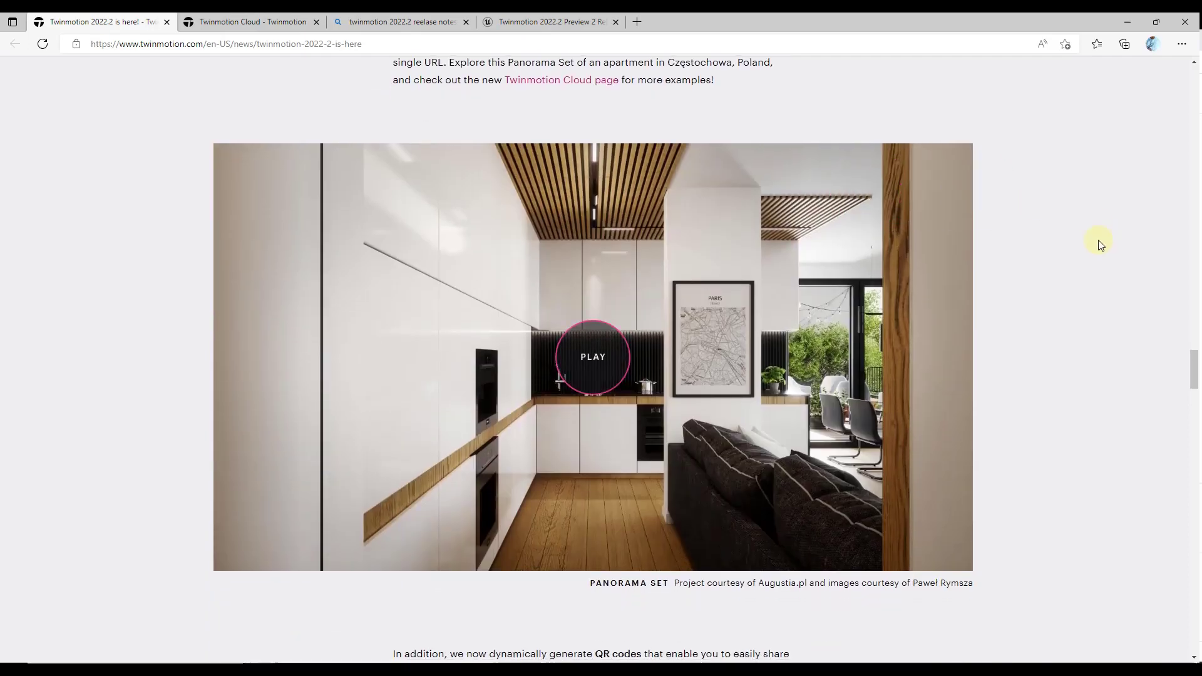
scroll(1079, 218, "down", 3)
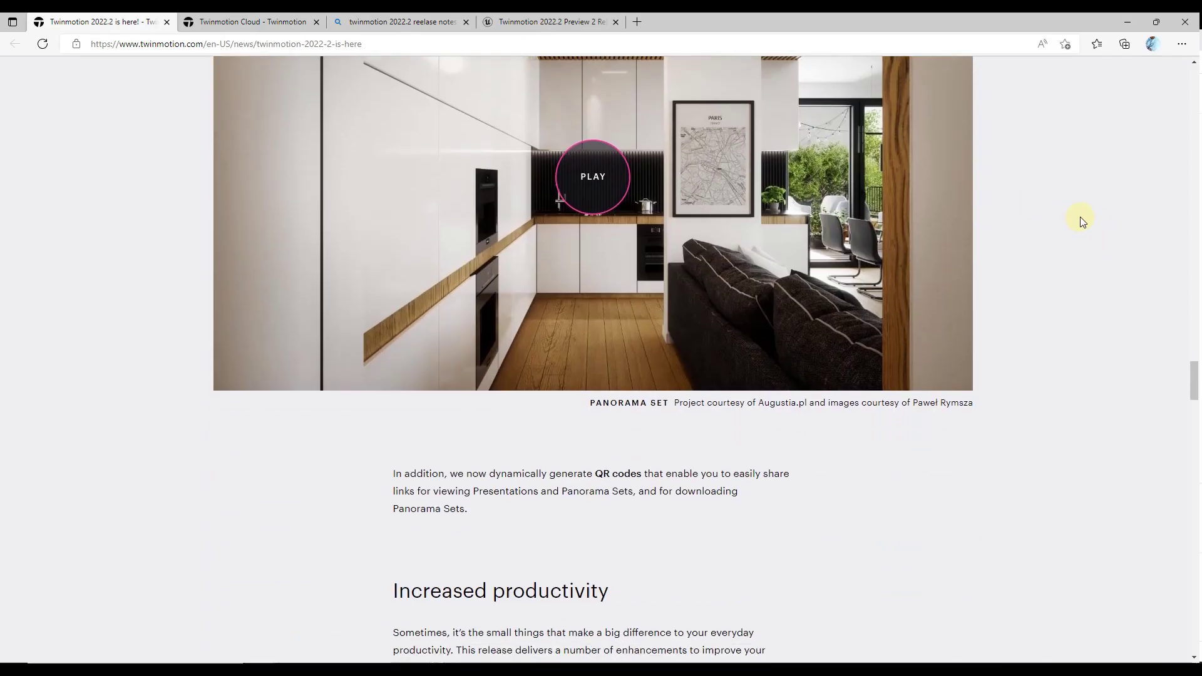
scroll(1079, 211, "down", 4)
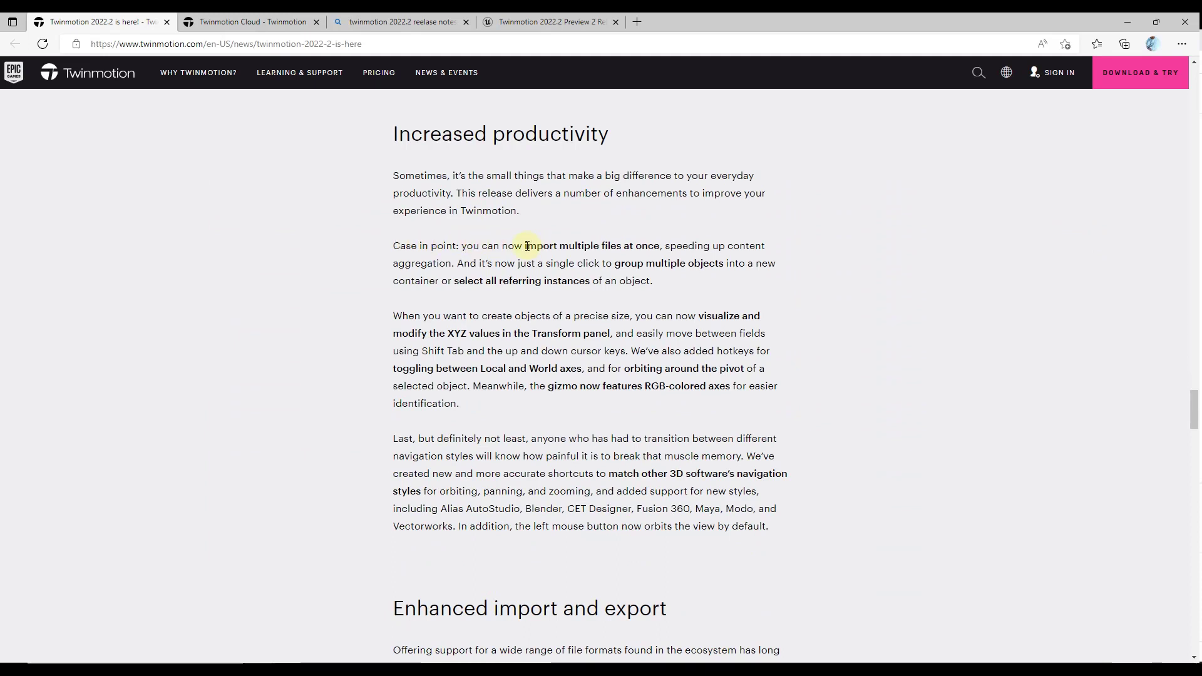
left_click_drag(527, 246, 660, 246)
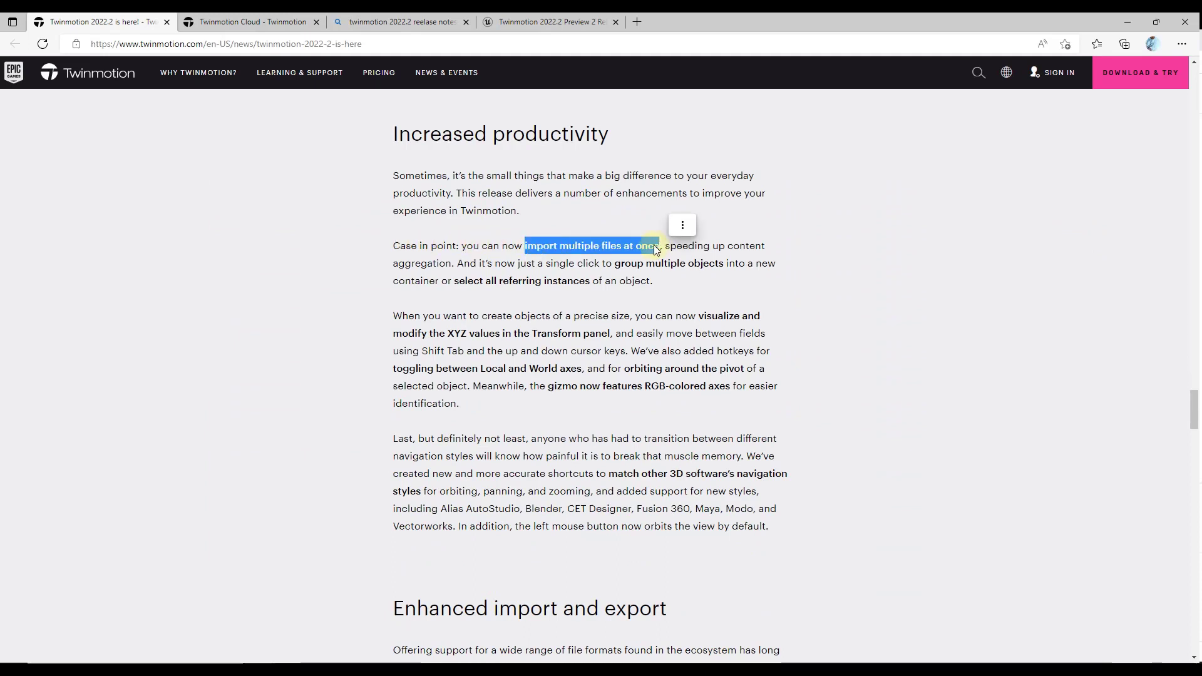
left_click(652, 244)
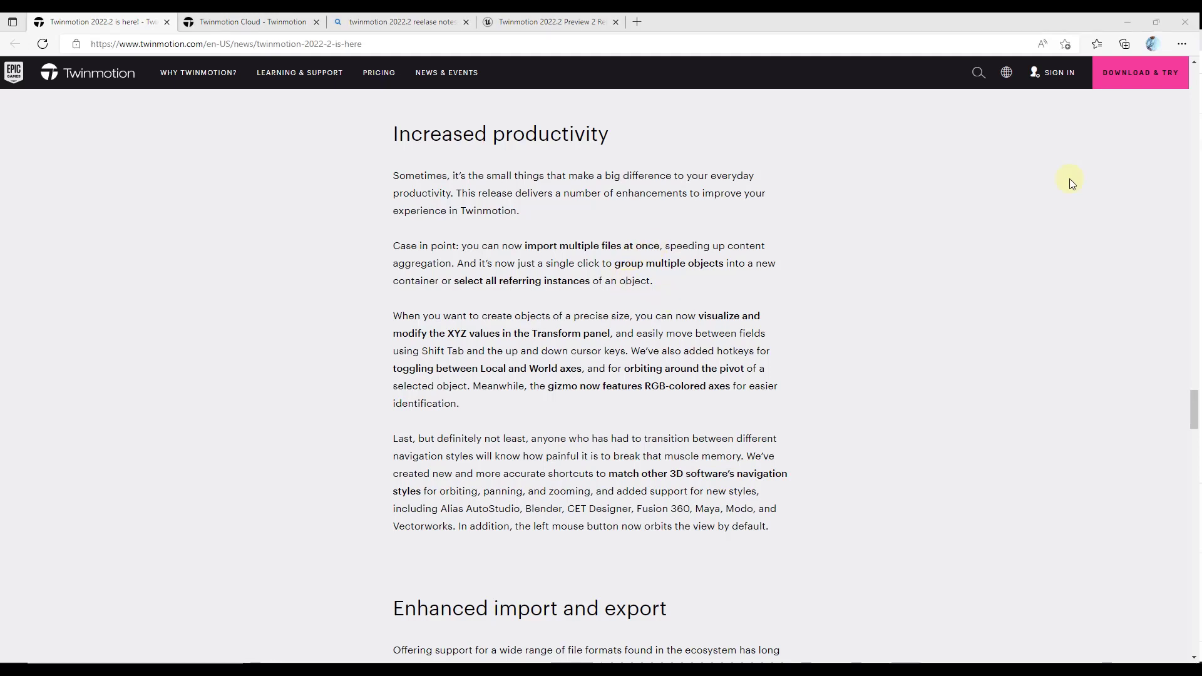
left_click_drag(457, 263, 724, 267)
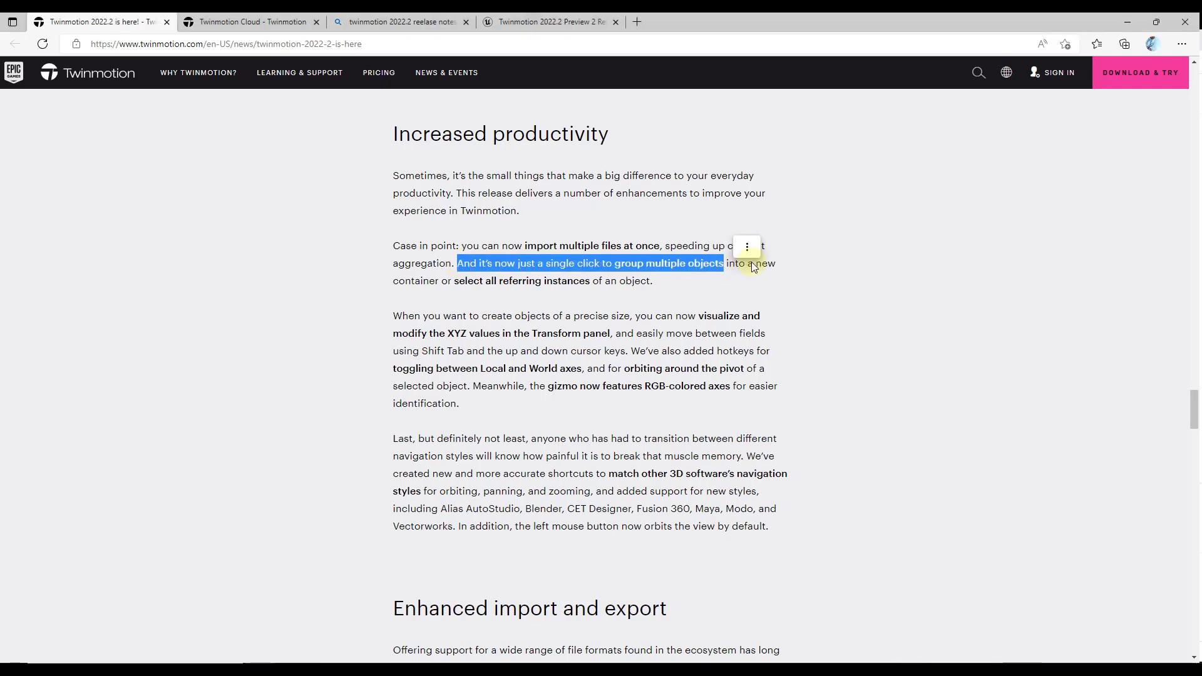
left_click(1130, 22)
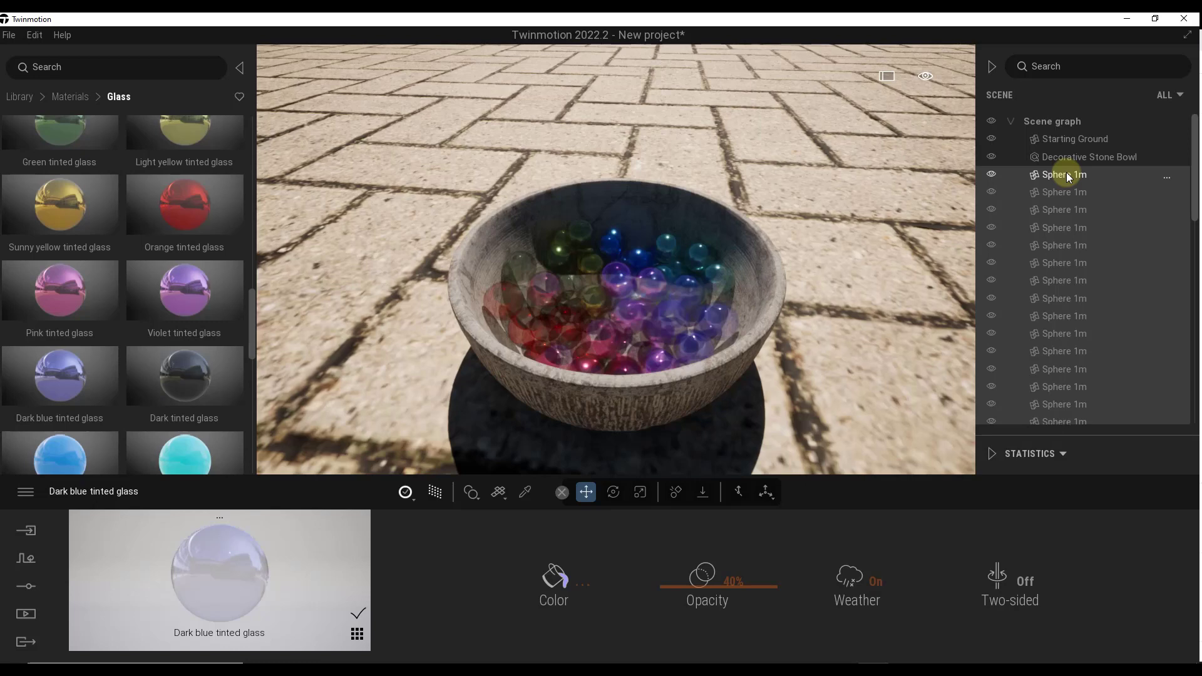
- Put the Sphere 1m entries into a collapsed sub container named 'Marbles', then switch to Edge
right_click(1068, 178)
left_click(1074, 198)
type("Marbles")
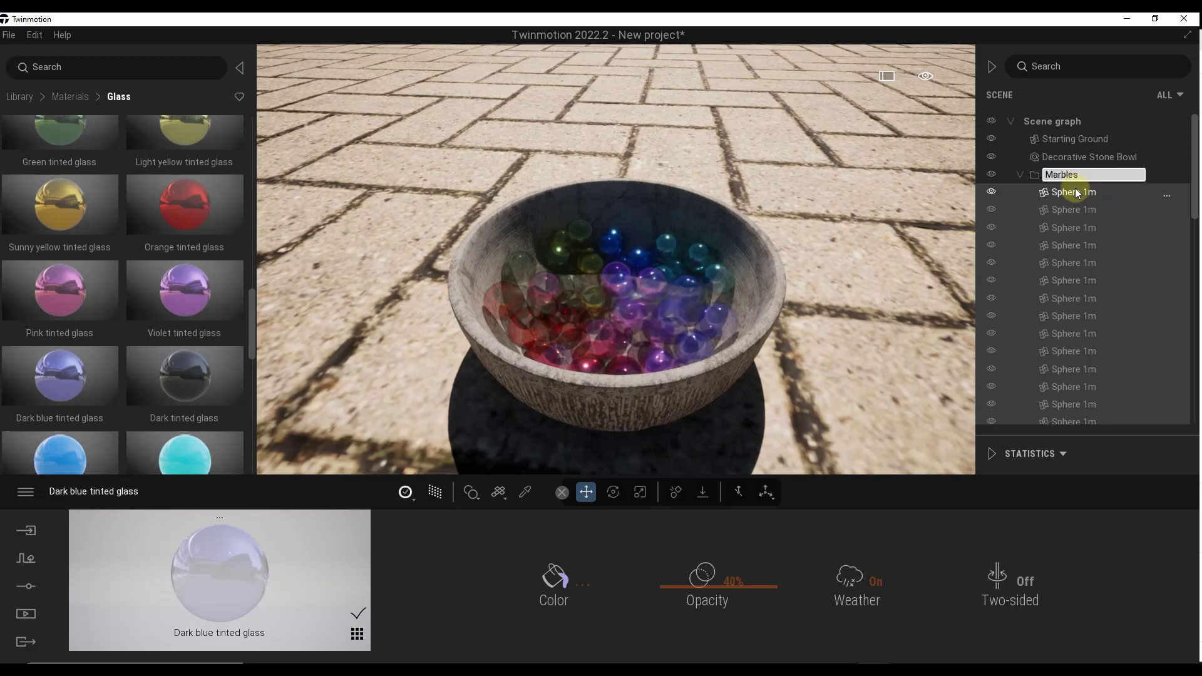
key("Return")
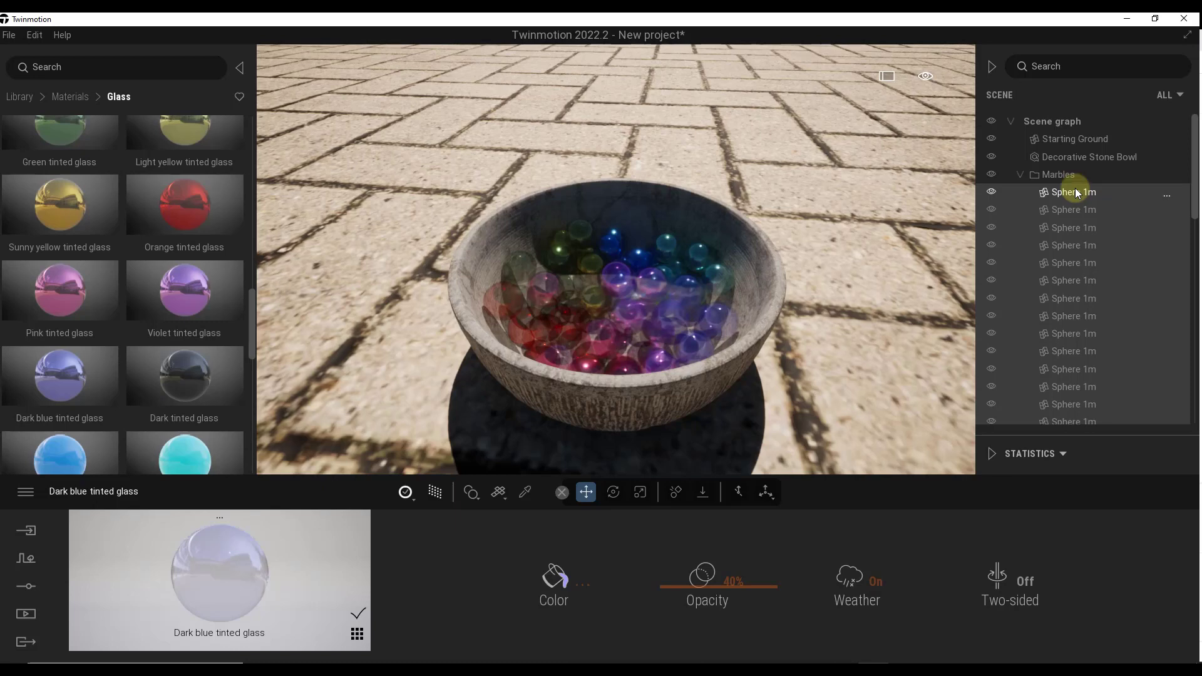
left_click(1022, 174)
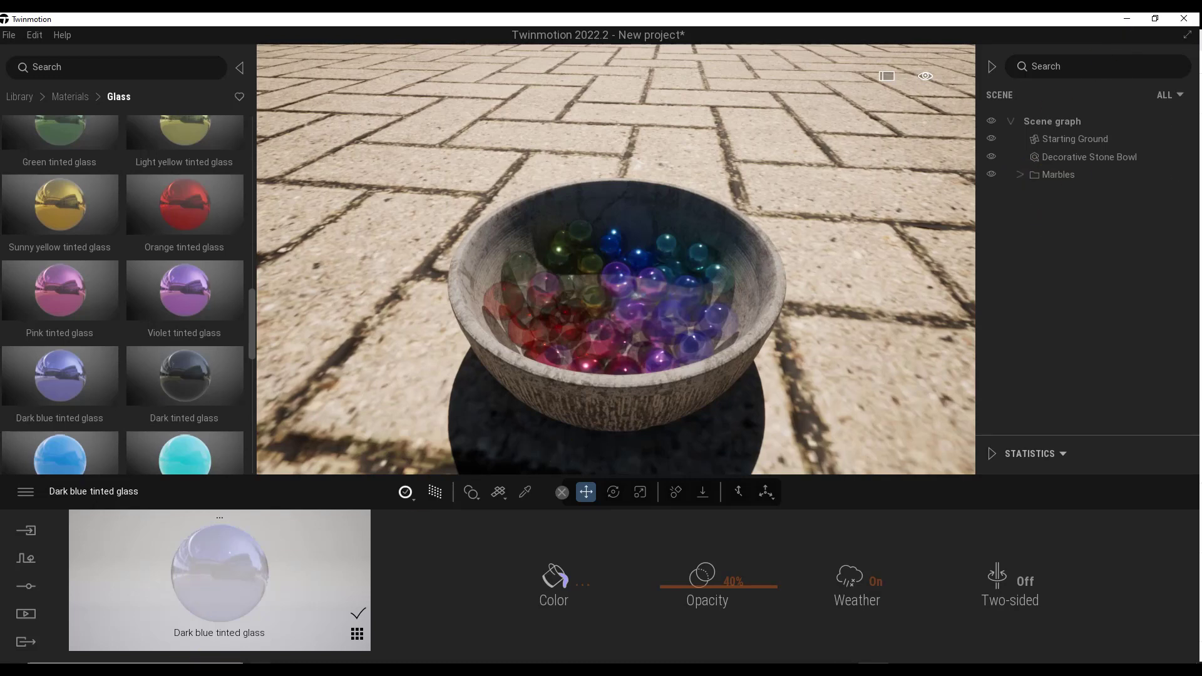
left_click(268, 595)
- Scroll down to the Enhanced import and export section on glTF imports
scroll(886, 339, "down", 5)
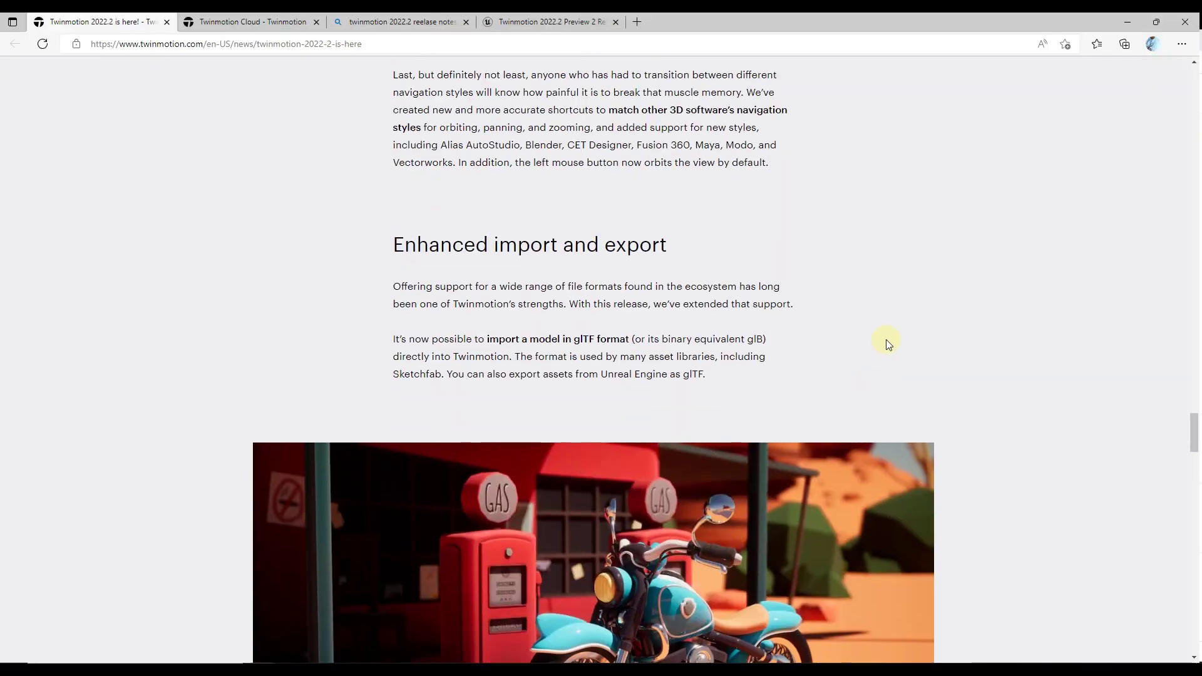
scroll(606, 251, "down", 2)
scroll(555, 249, "down", 1)
scroll(504, 170, "down", 1)
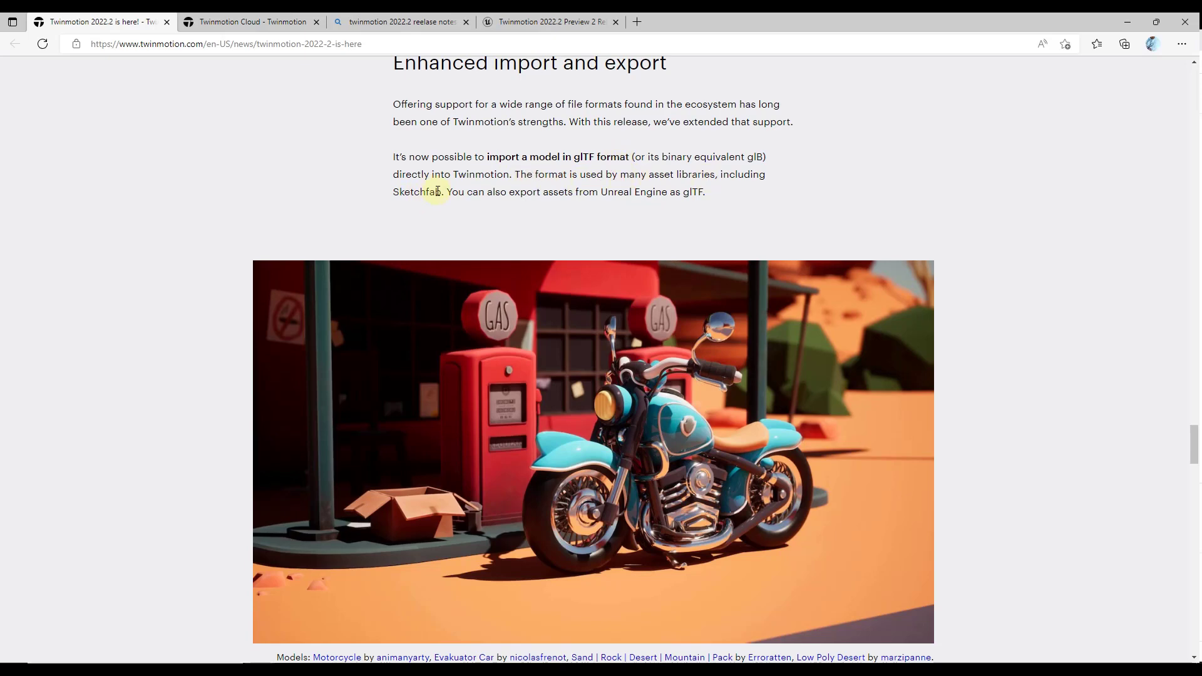
scroll(440, 191, "down", 2)
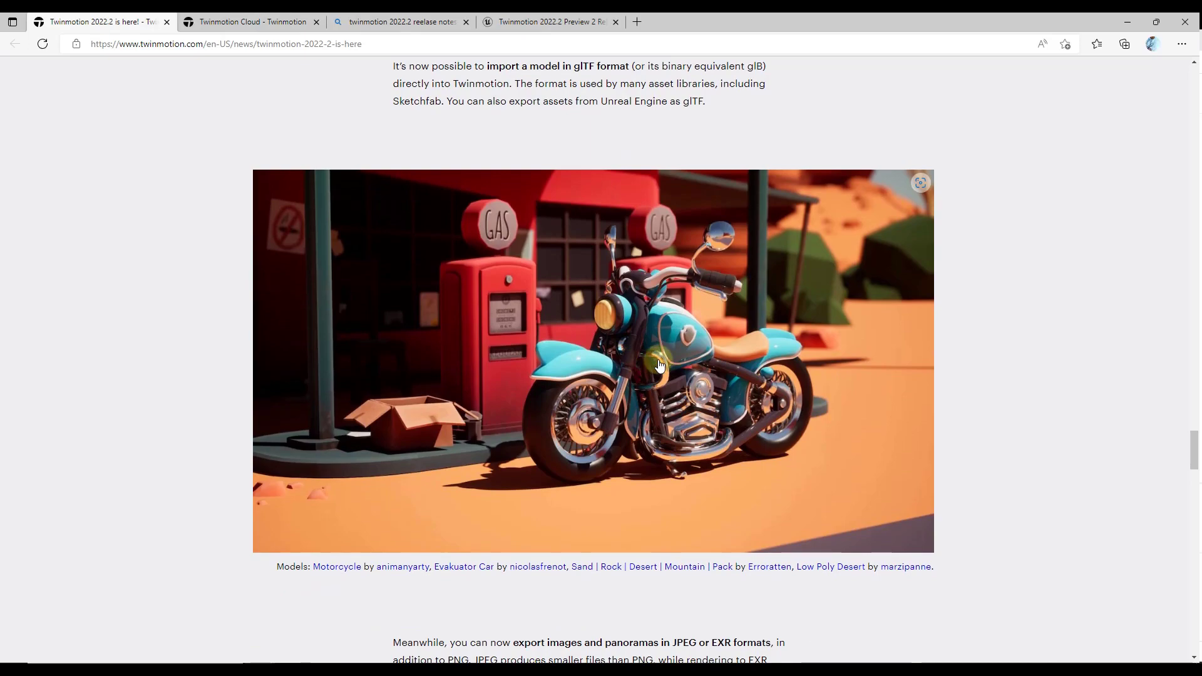
- Search the Twinmotion library for 'glass marble' with Sketchfab as the source
left_click(1126, 22)
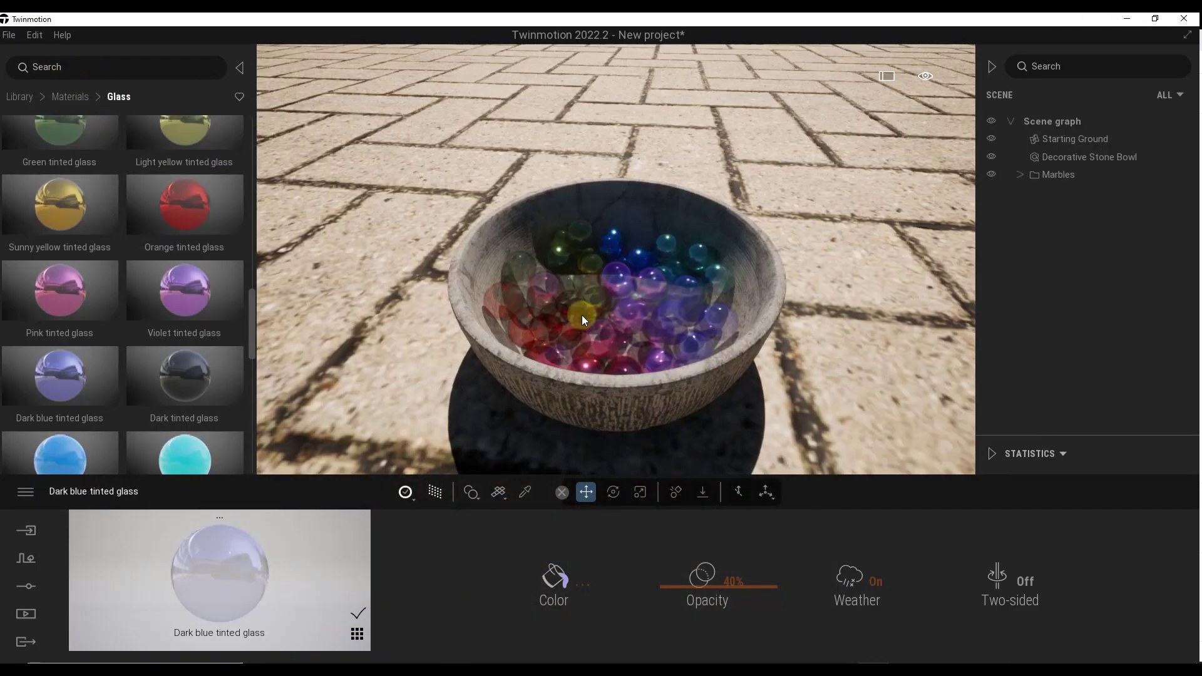
left_click(75, 68)
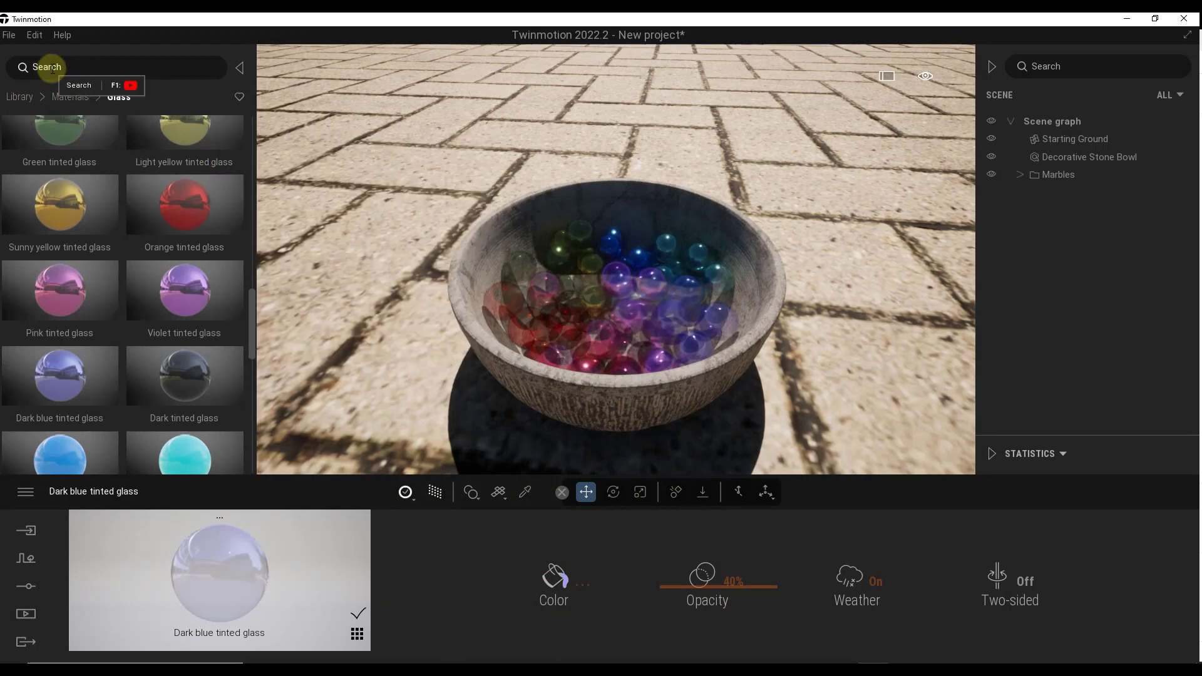
type("glass mar")
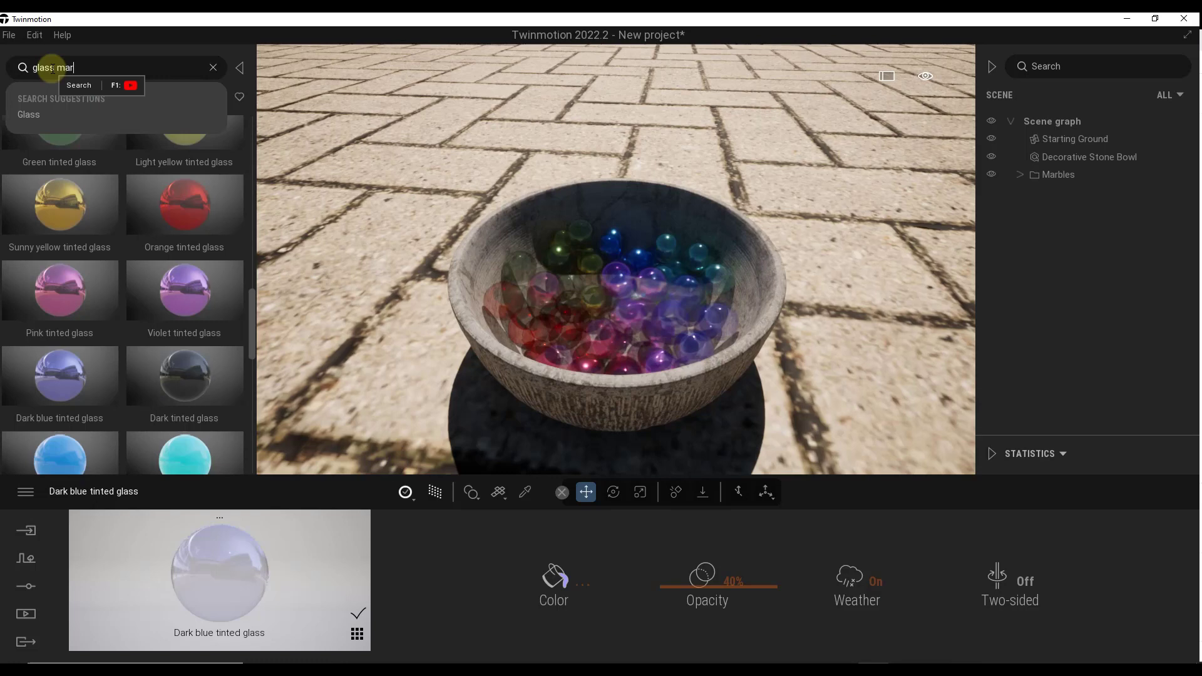
type("bles")
key("Return")
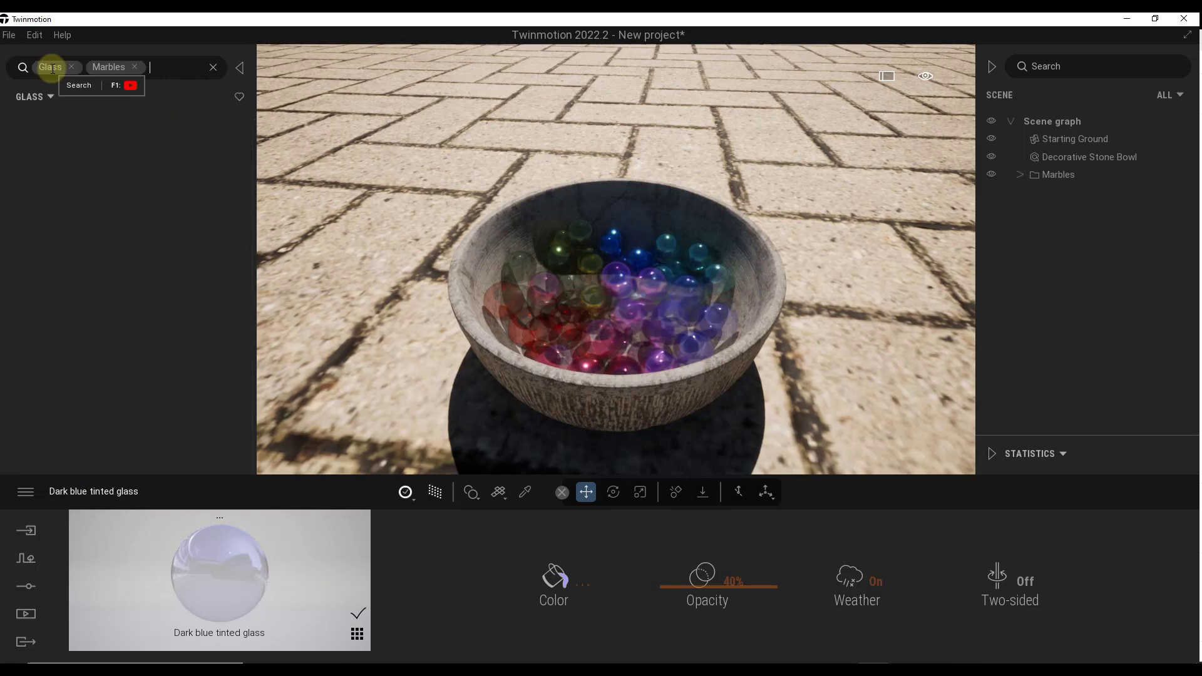
left_click(28, 97)
left_click(43, 243)
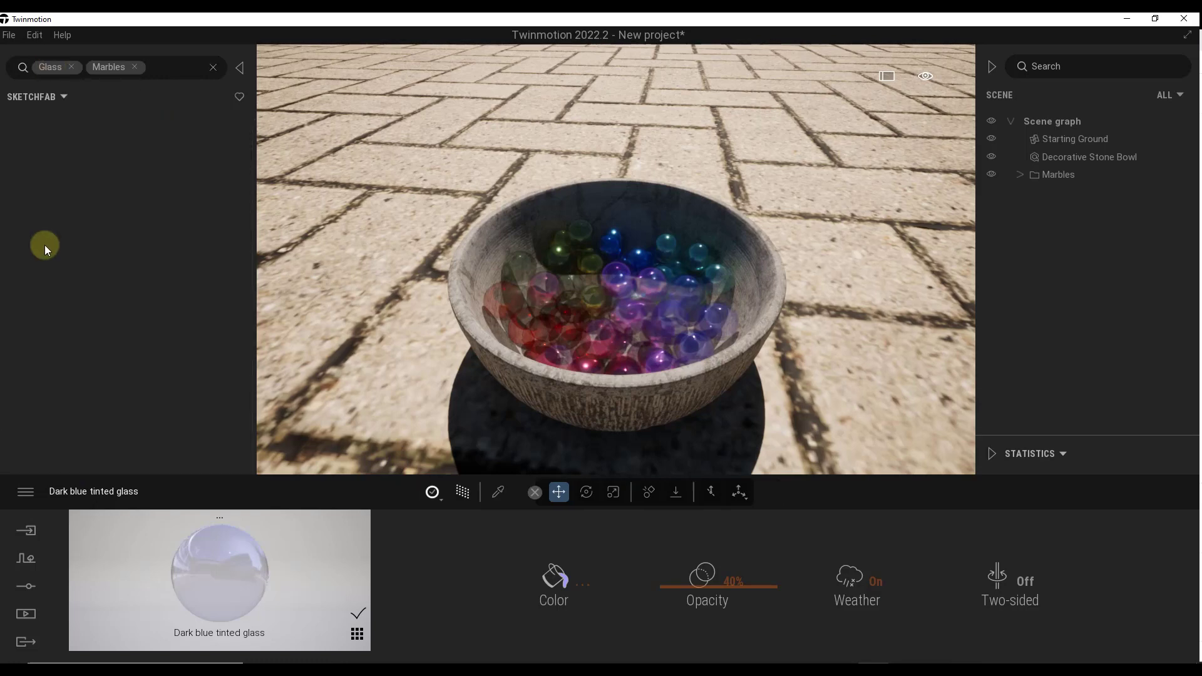
- Place the Sketchfab Marbles model above the bowl, then delete it
scroll(212, 322, "down", 1)
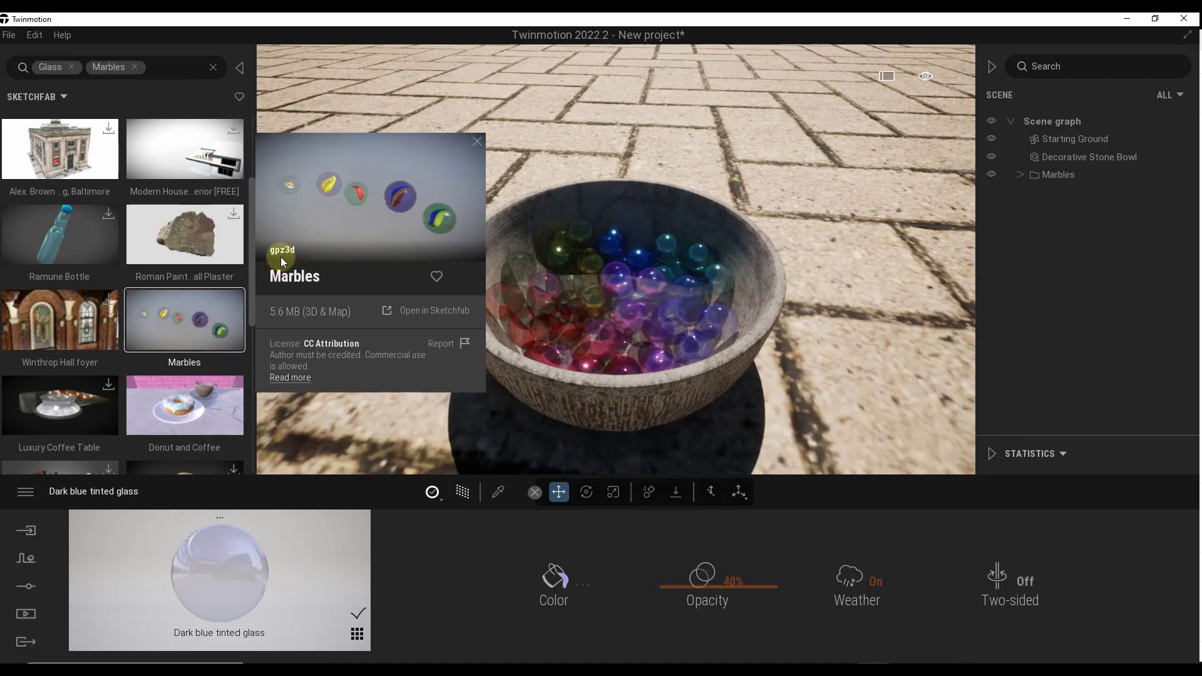
mouse_move(184, 321)
left_click_drag(197, 318, 626, 226)
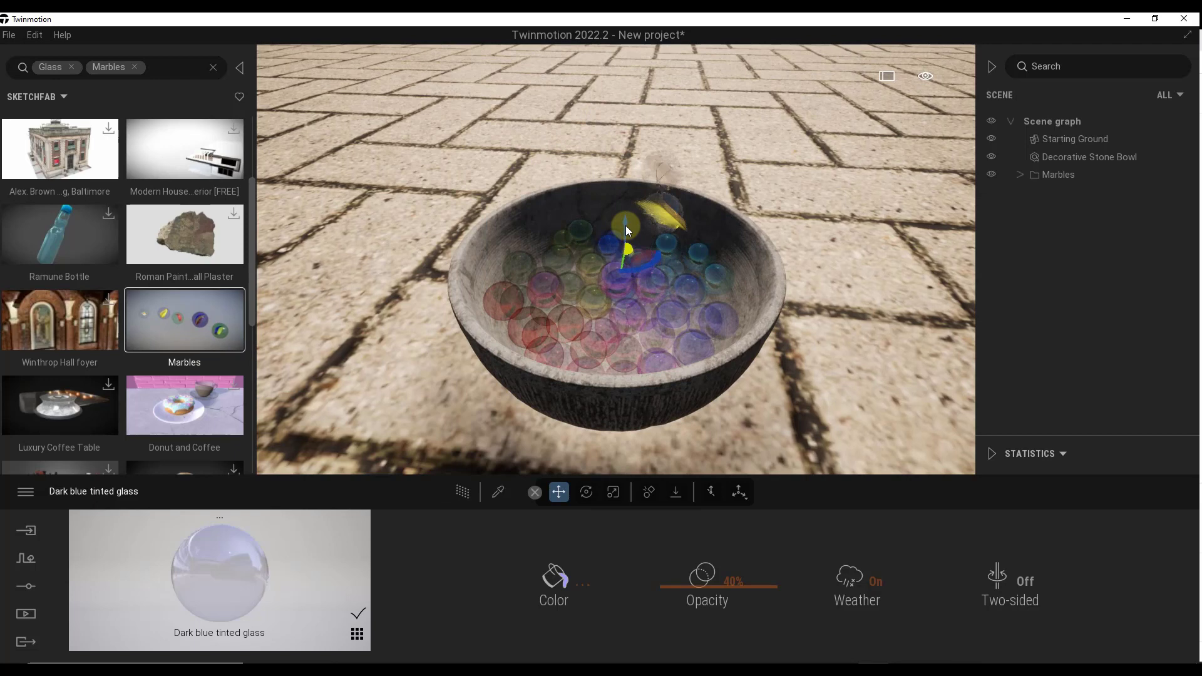
left_click_drag(625, 226, 616, 149)
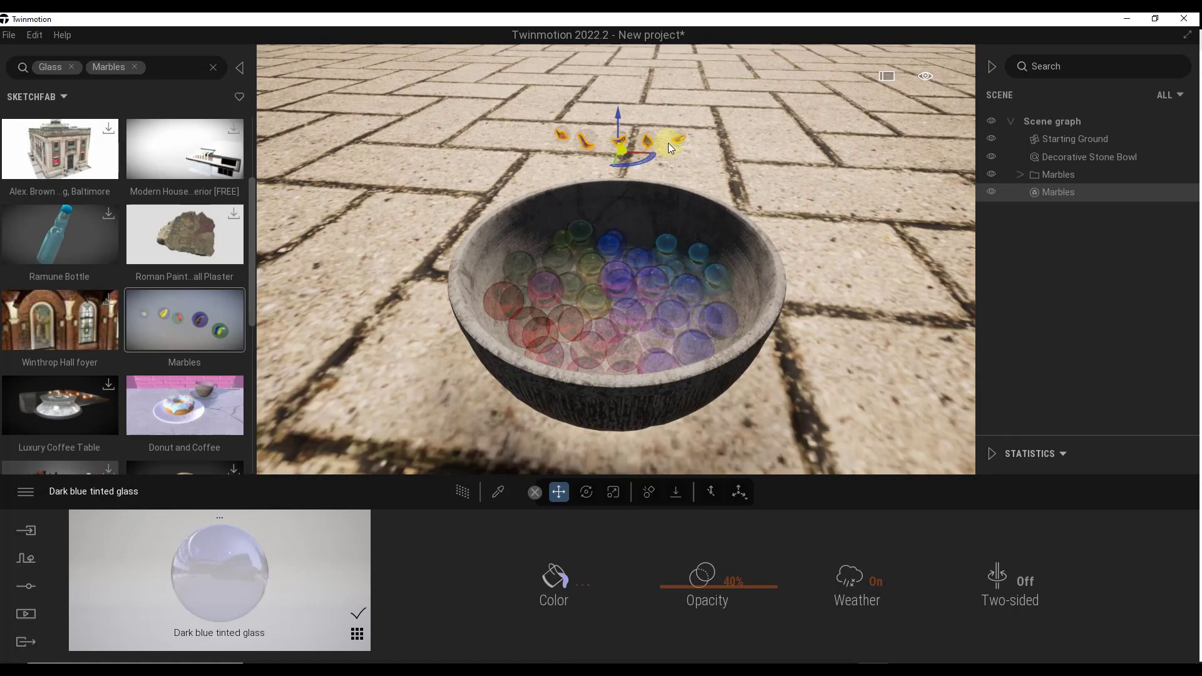
key("Delete")
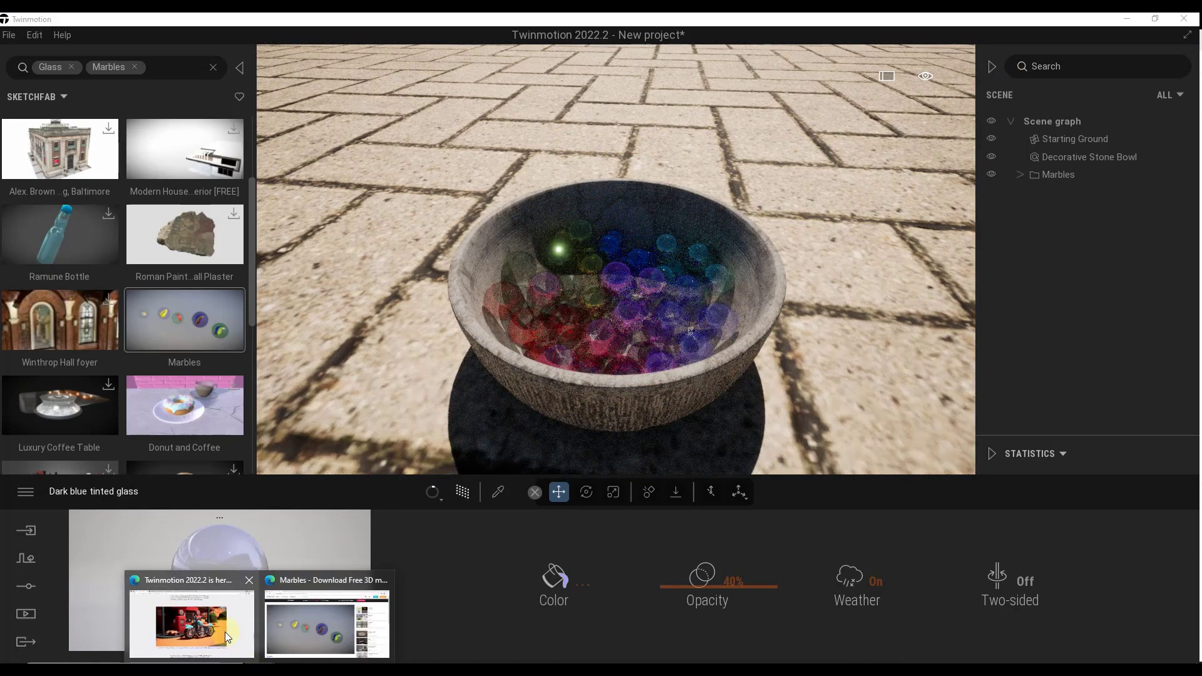
- Return to the release notes and briefly highlight the word 'Sketchfab'
left_click(326, 601)
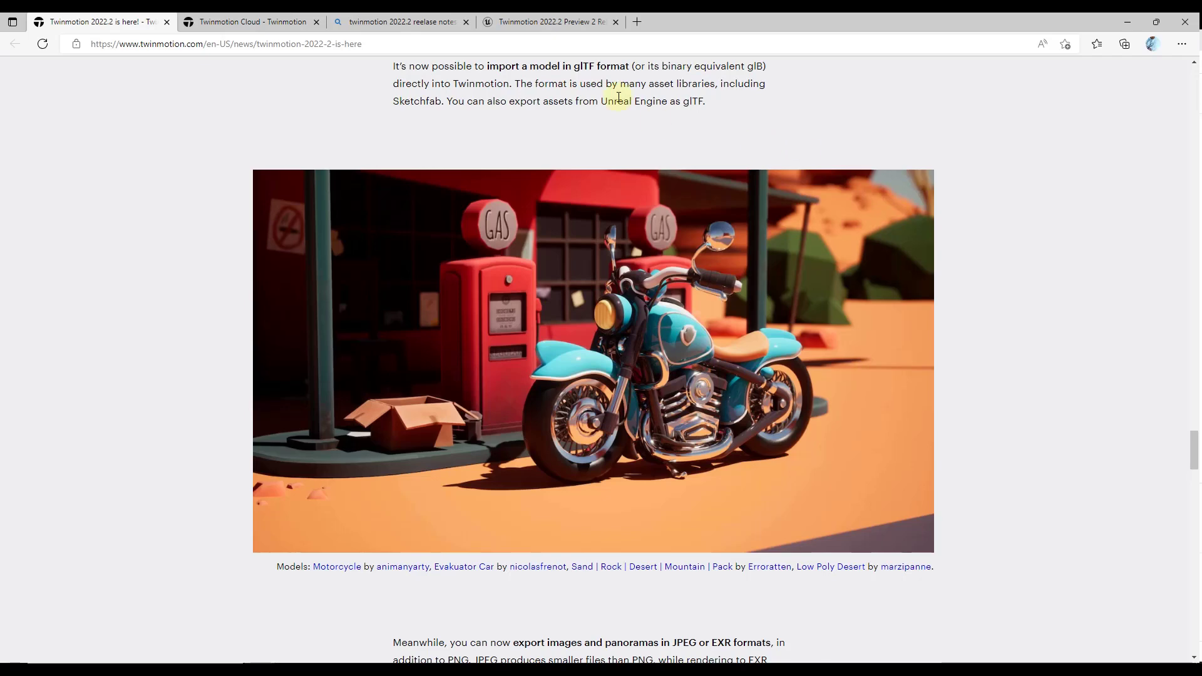
scroll(600, 124, "up", 1)
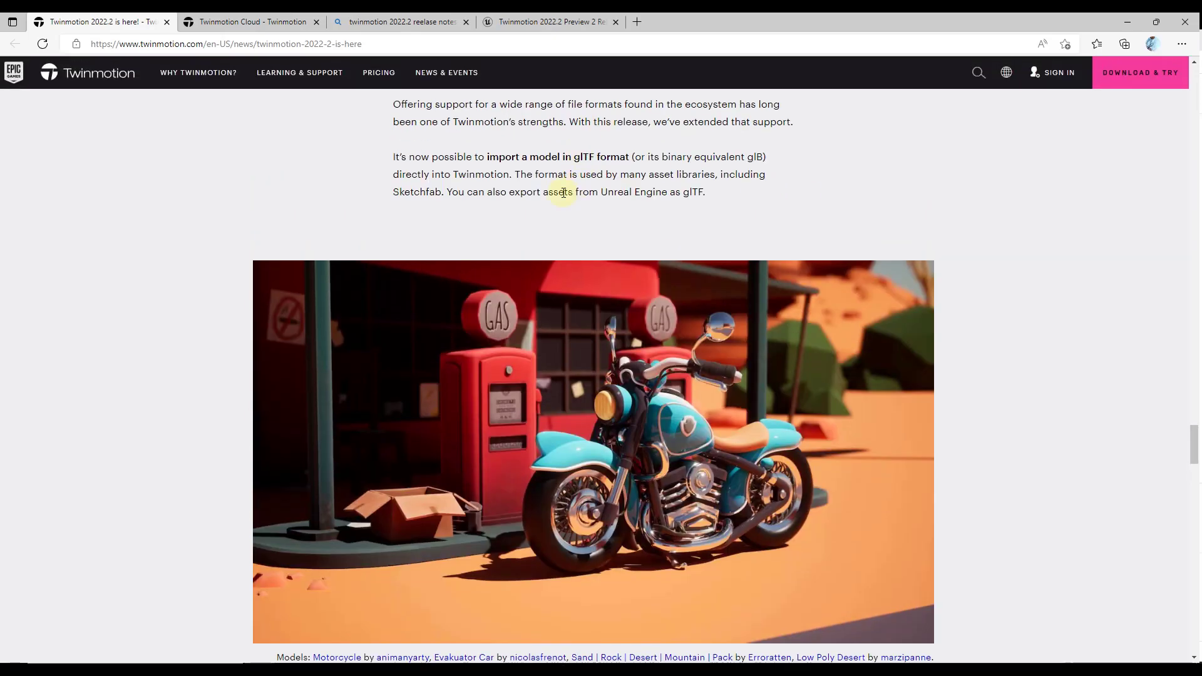
left_click_drag(443, 193, 396, 194)
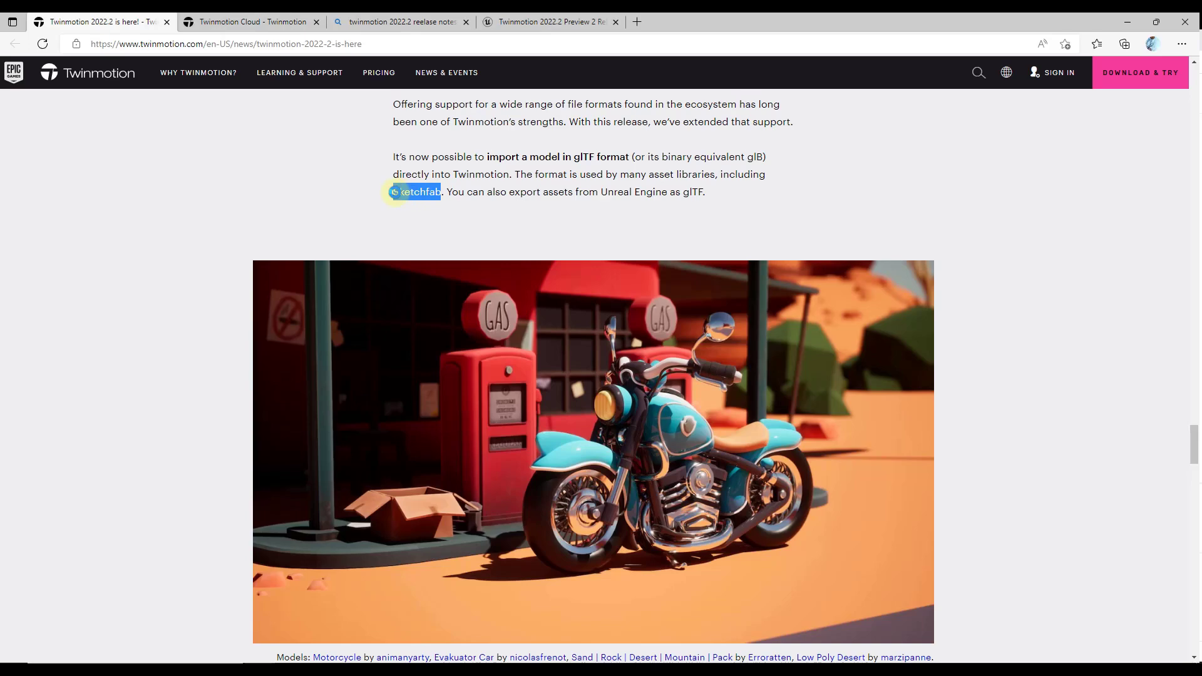
scroll(701, 404, "down", 1)
left_click(952, 369)
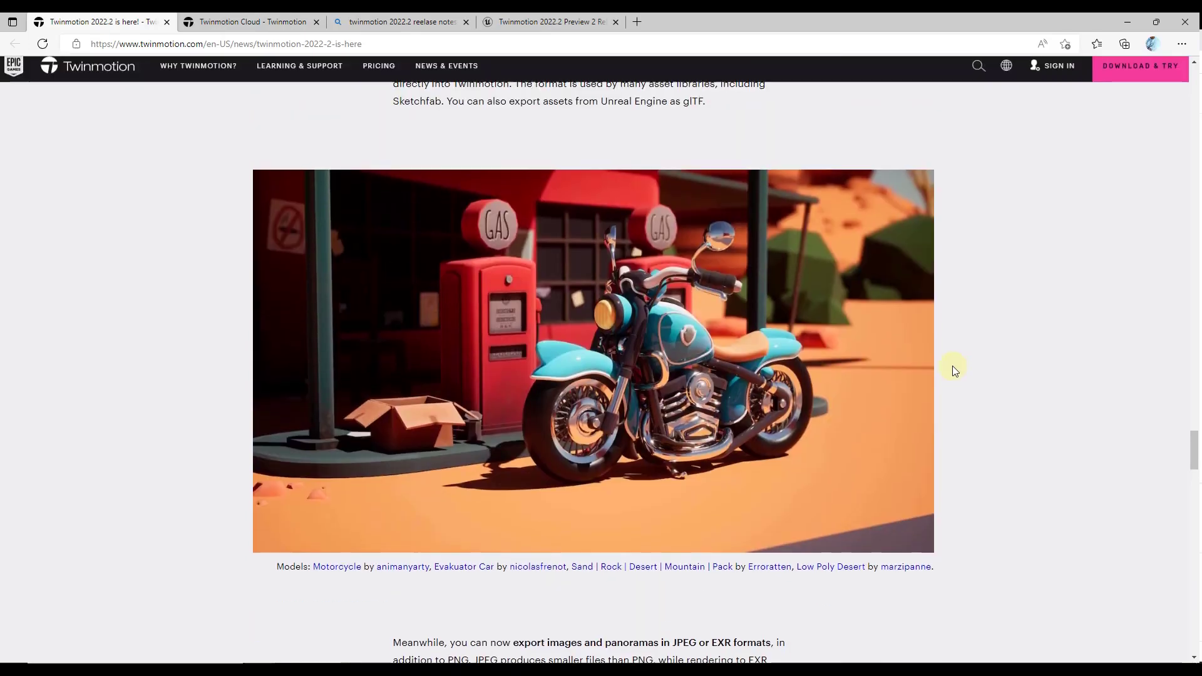
- Read on to the Datasmith lights import sentence, highlighting then deselecting it
scroll(952, 370, "up", 1)
scroll(920, 338, "down", 3)
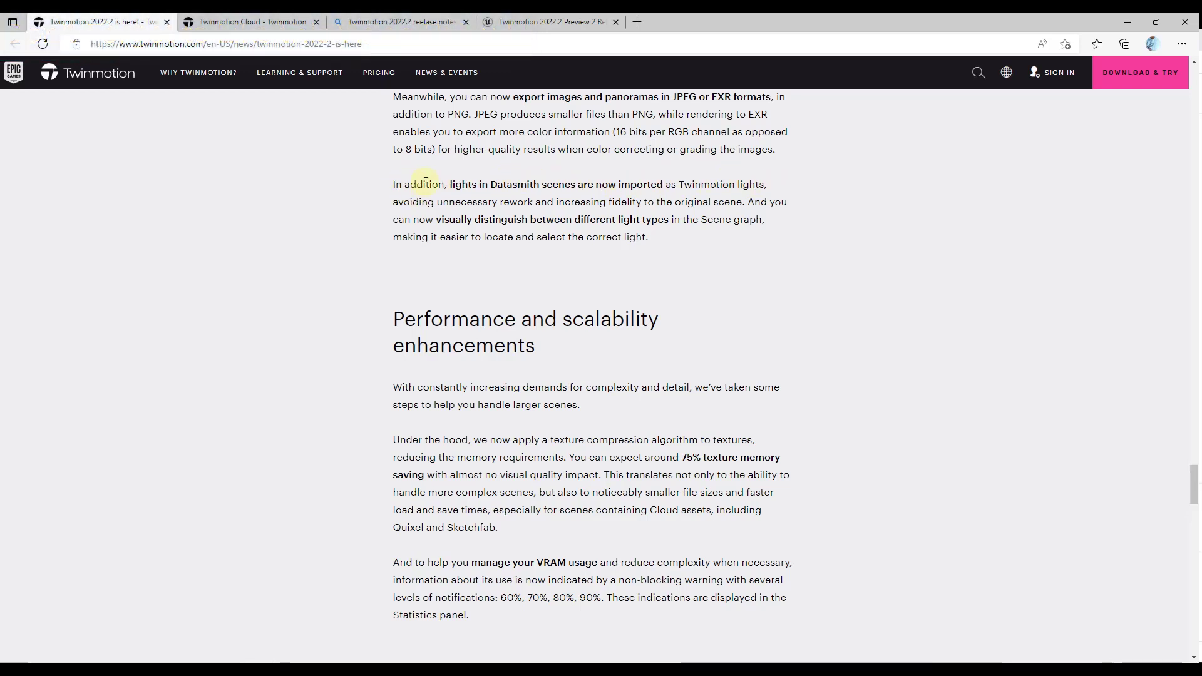
left_click_drag(447, 184, 765, 190)
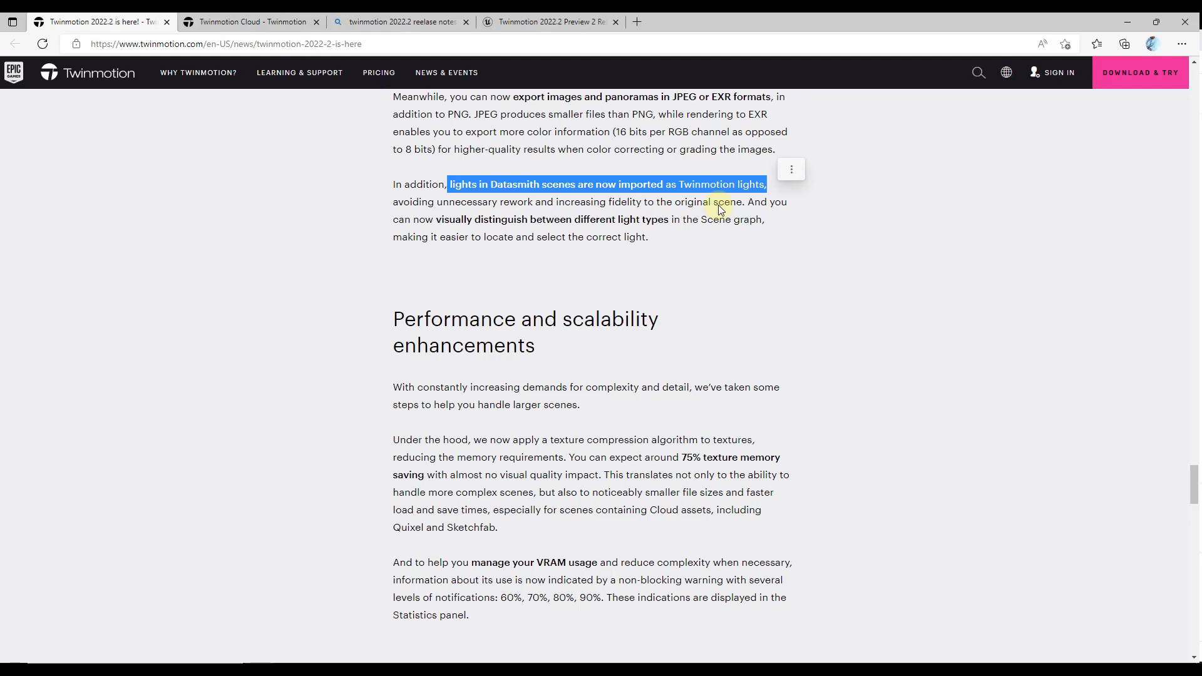
left_click(663, 204)
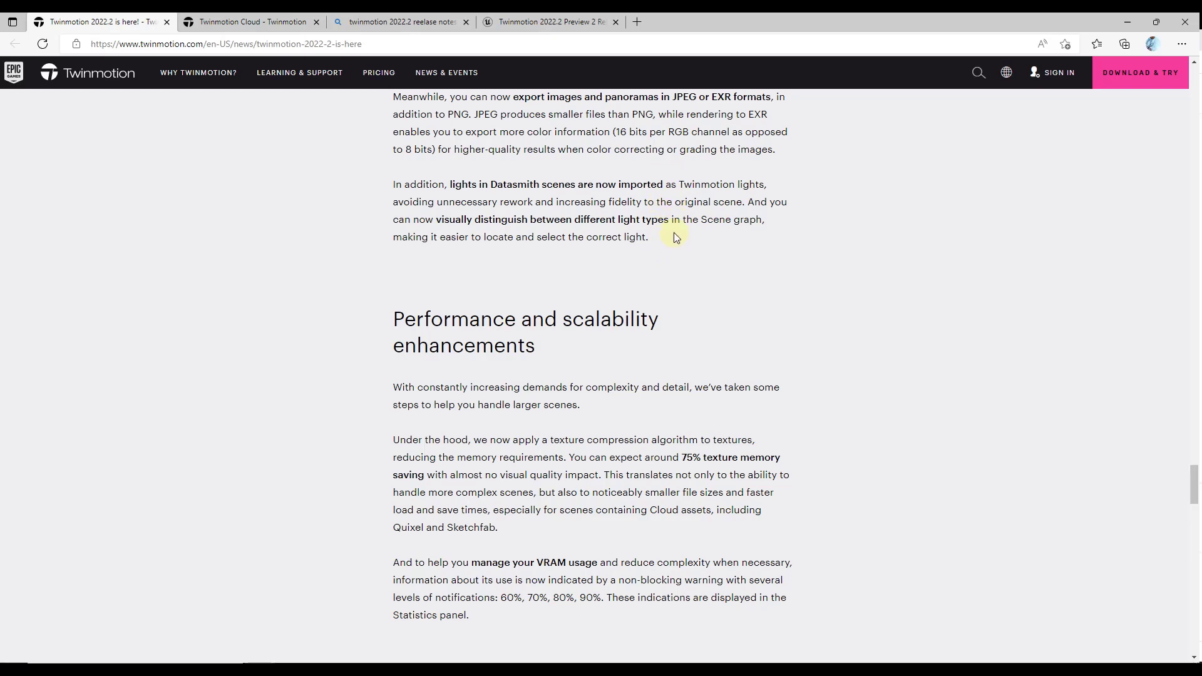
- Read the Performance section, highlighting the smaller files and faster loading text, down to smaller scenes
scroll(506, 303, "down", 3)
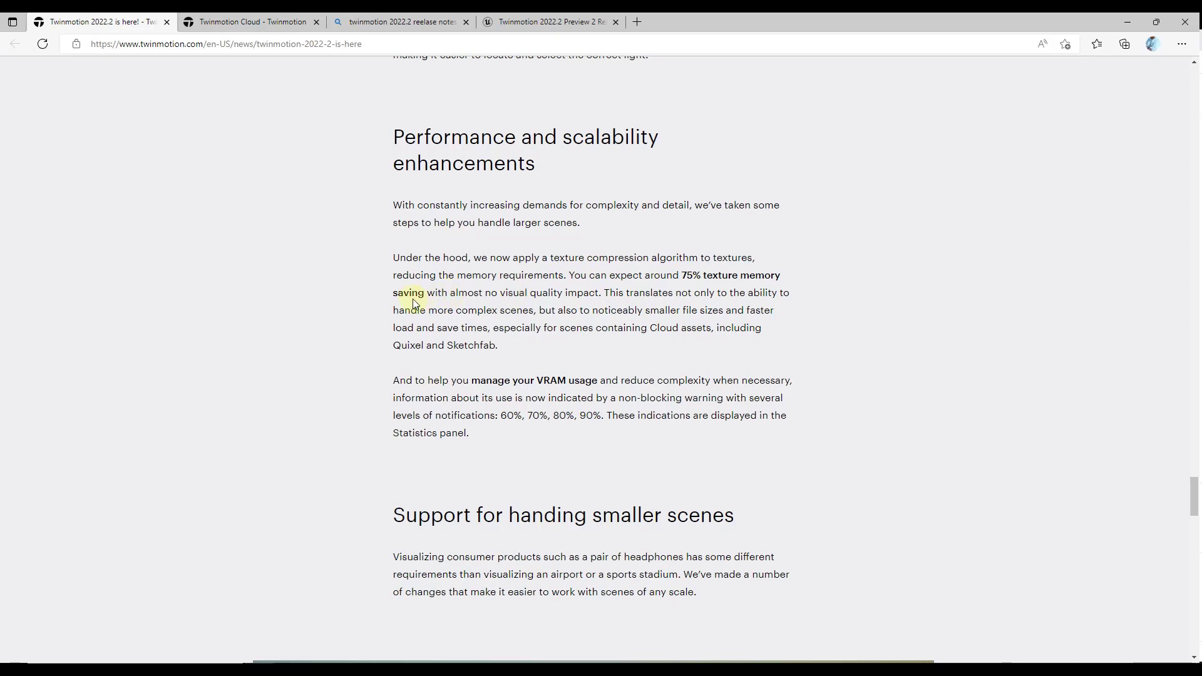
scroll(554, 325, "down", 1)
scroll(554, 325, "up", 1)
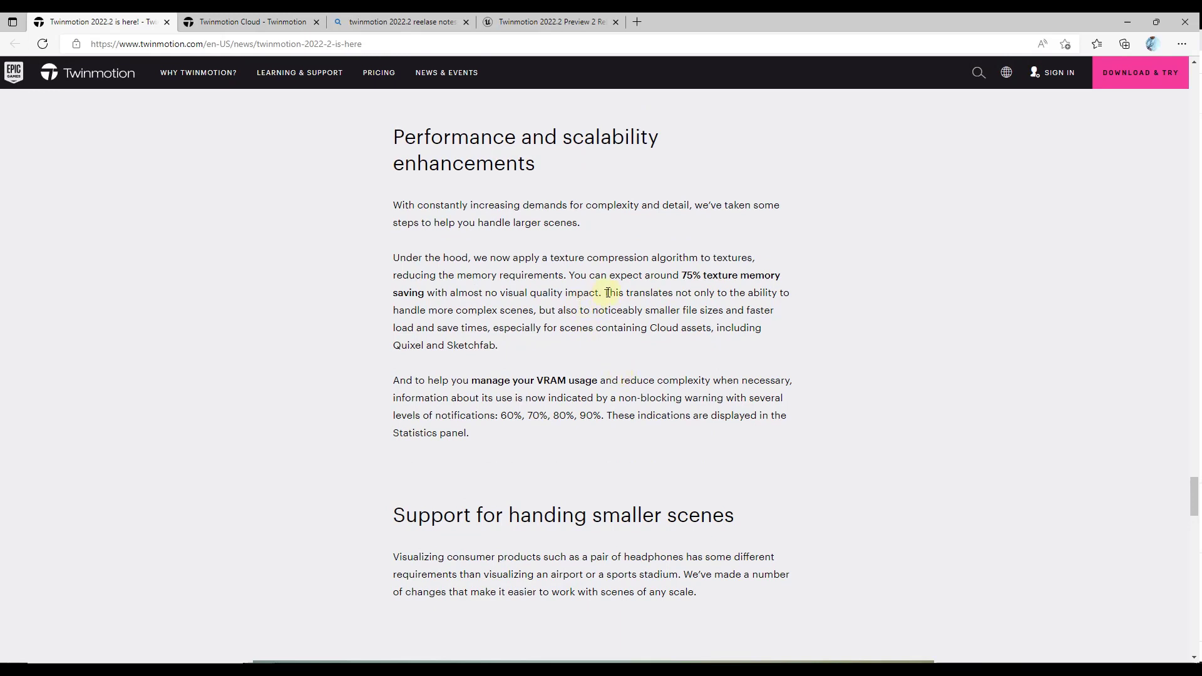
left_click_drag(605, 292, 571, 351)
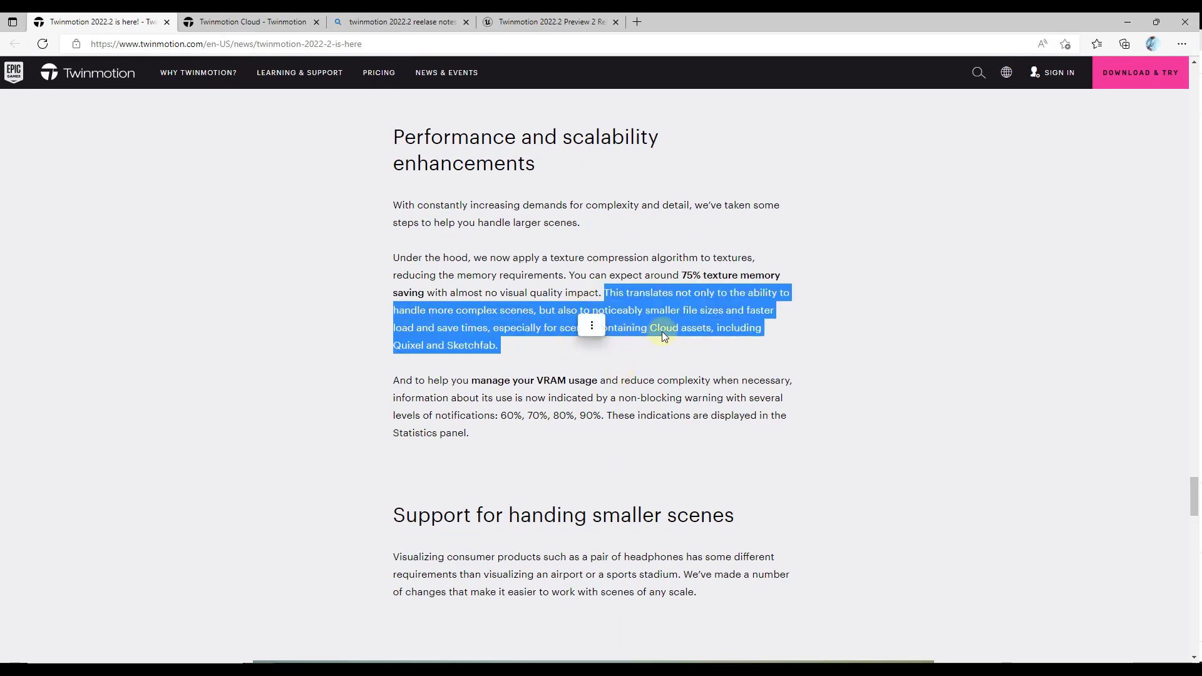
left_click(513, 344)
scroll(582, 329, "down", 1)
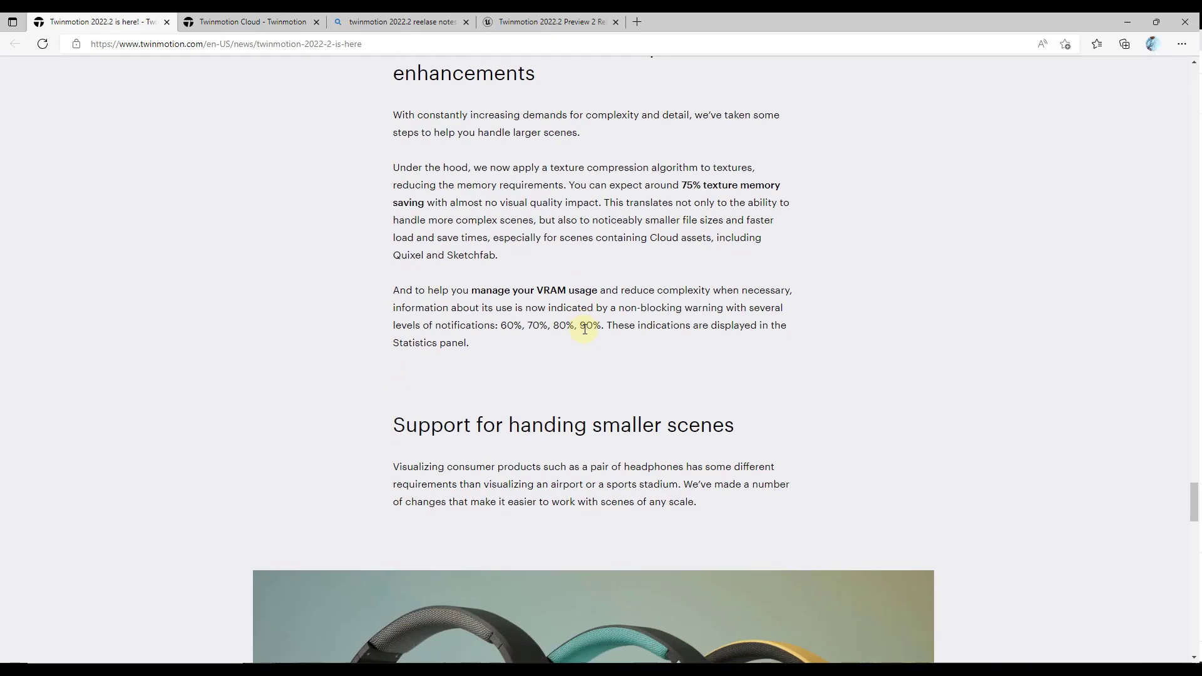
scroll(620, 302, "up", 1)
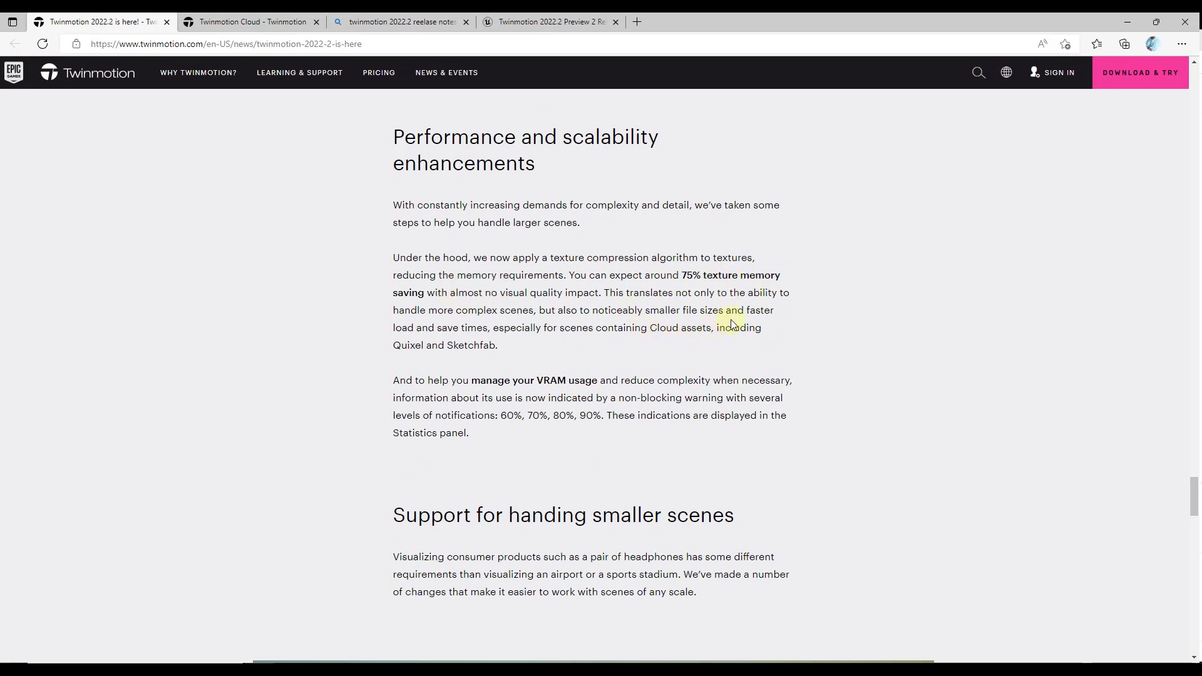
- Highlight the 'Support for handing smaller scenes' heading, deselect it, and scroll to extended platform support
scroll(689, 282, "down", 5)
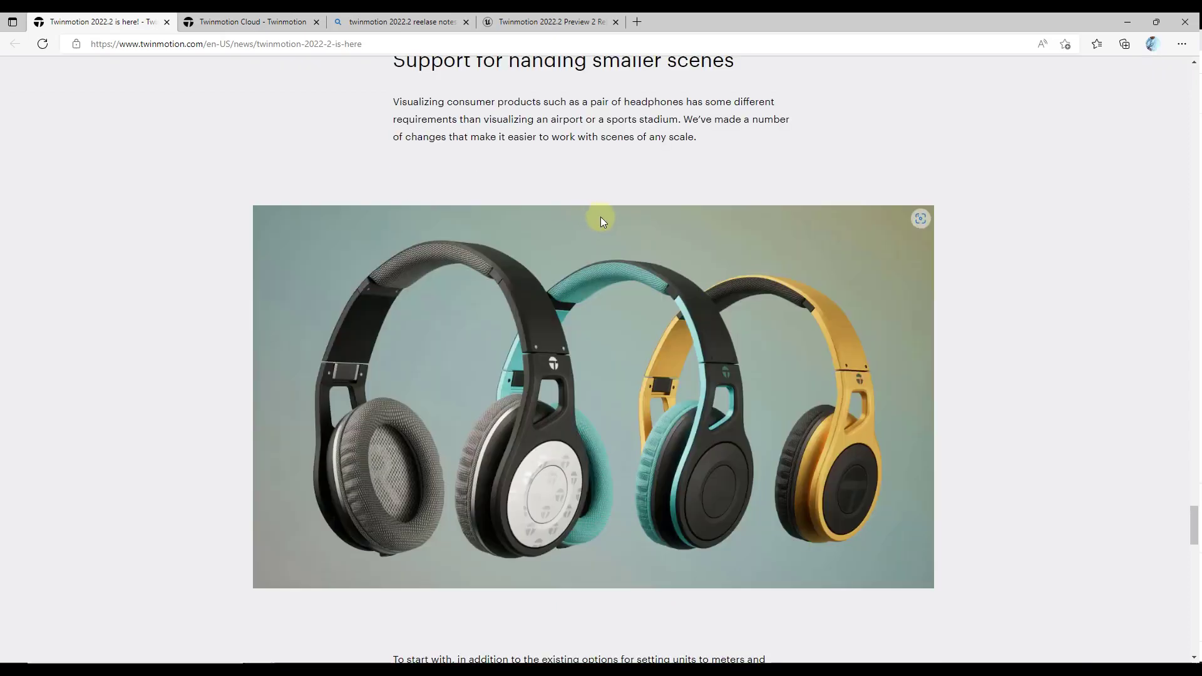
scroll(500, 182, "up", 1)
left_click_drag(396, 151, 735, 155)
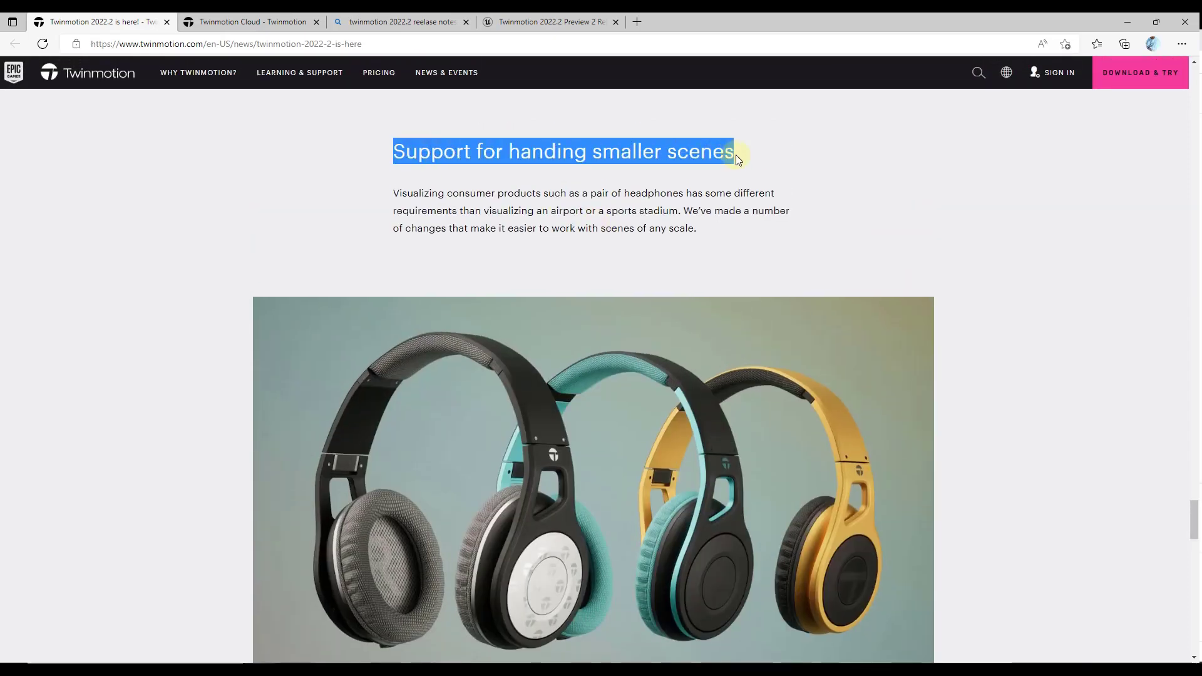
left_click(735, 155)
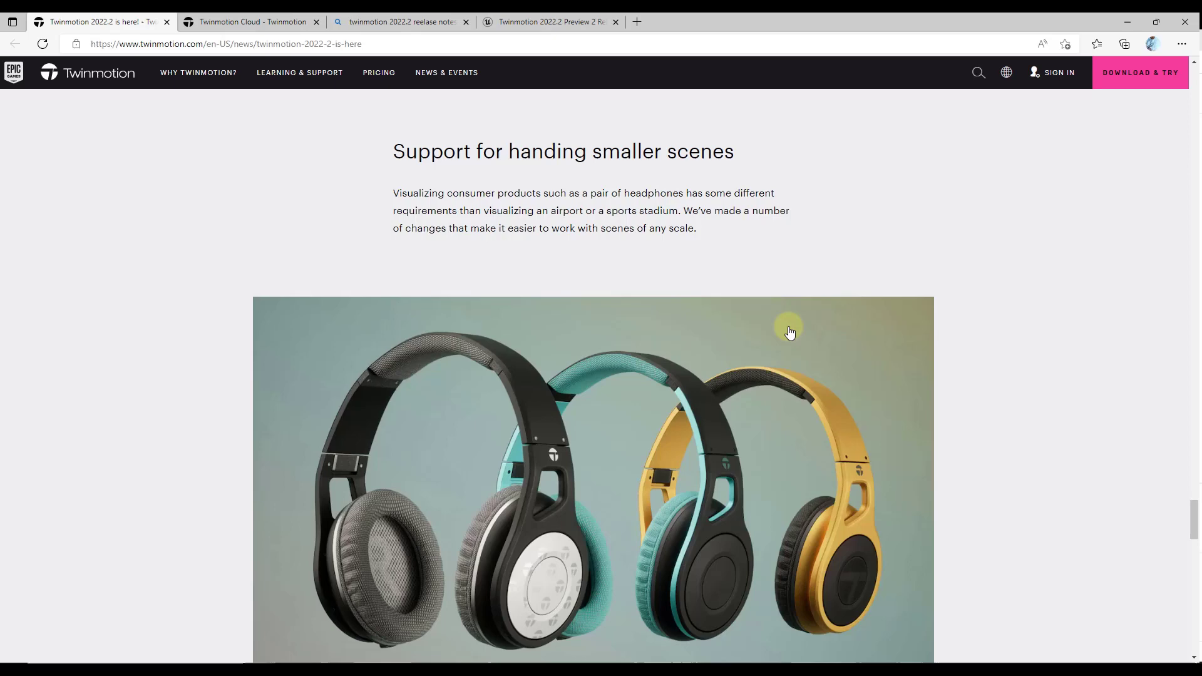
scroll(790, 331, "down", 3)
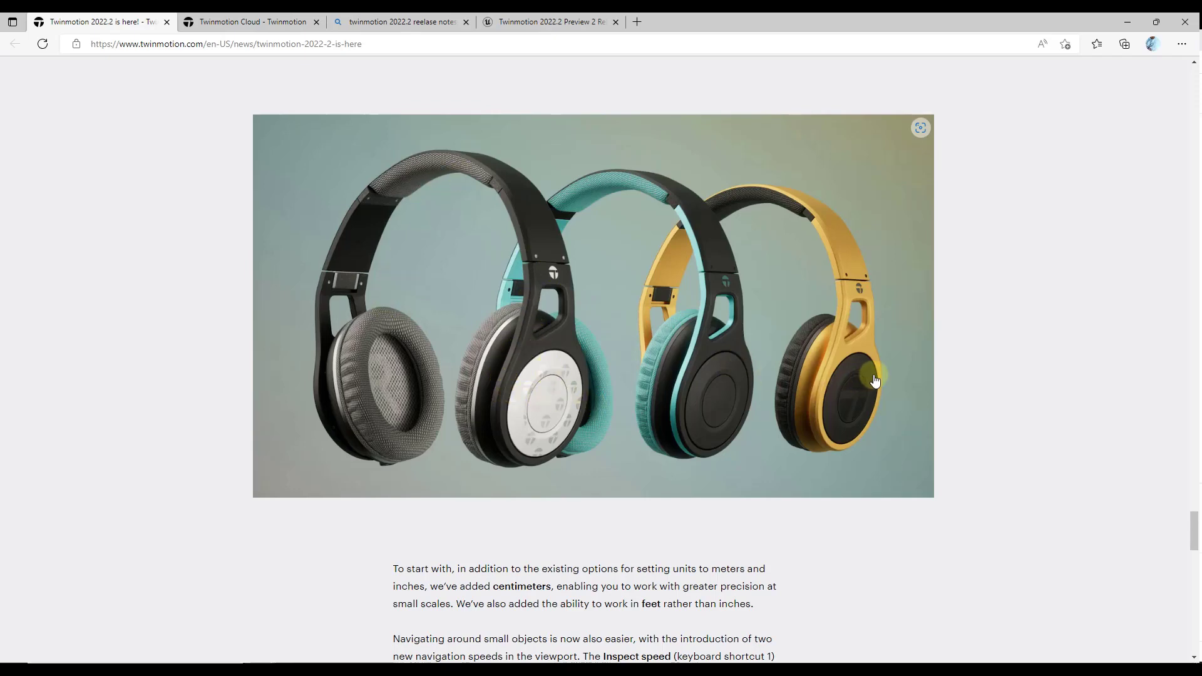
scroll(874, 374, "down", 3)
scroll(692, 325, "down", 3)
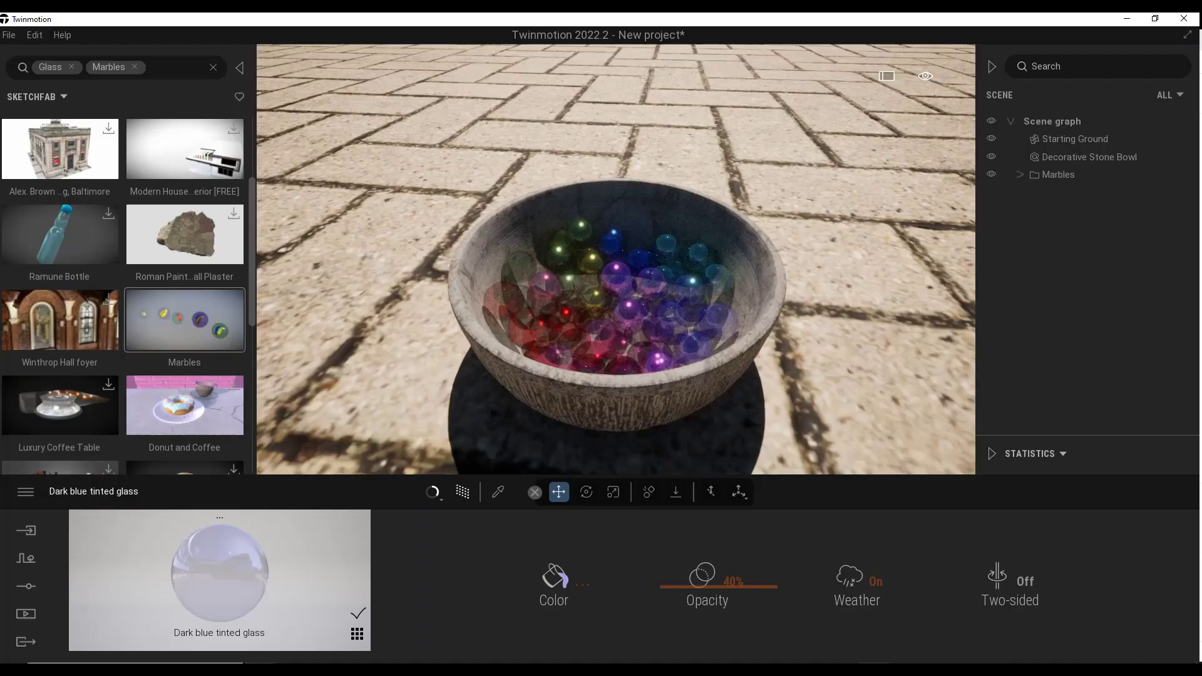
- Open the viewport navigation speed list to check the Handle and Inspect speeds
left_click(923, 75)
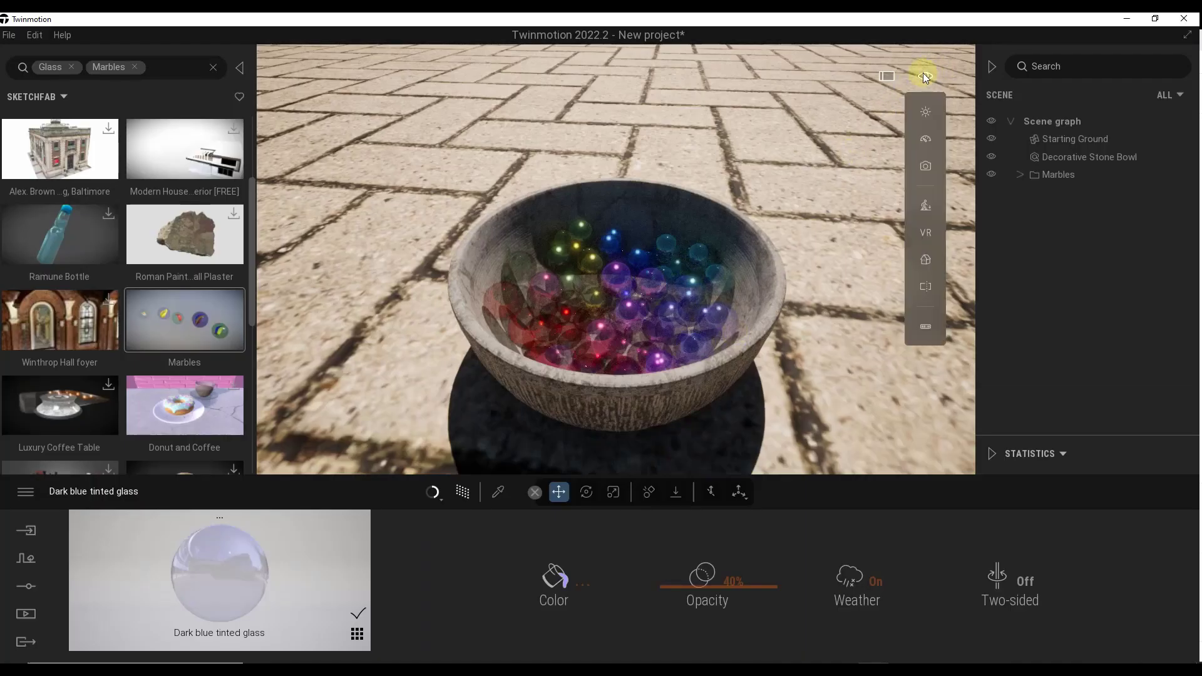
left_click(926, 136)
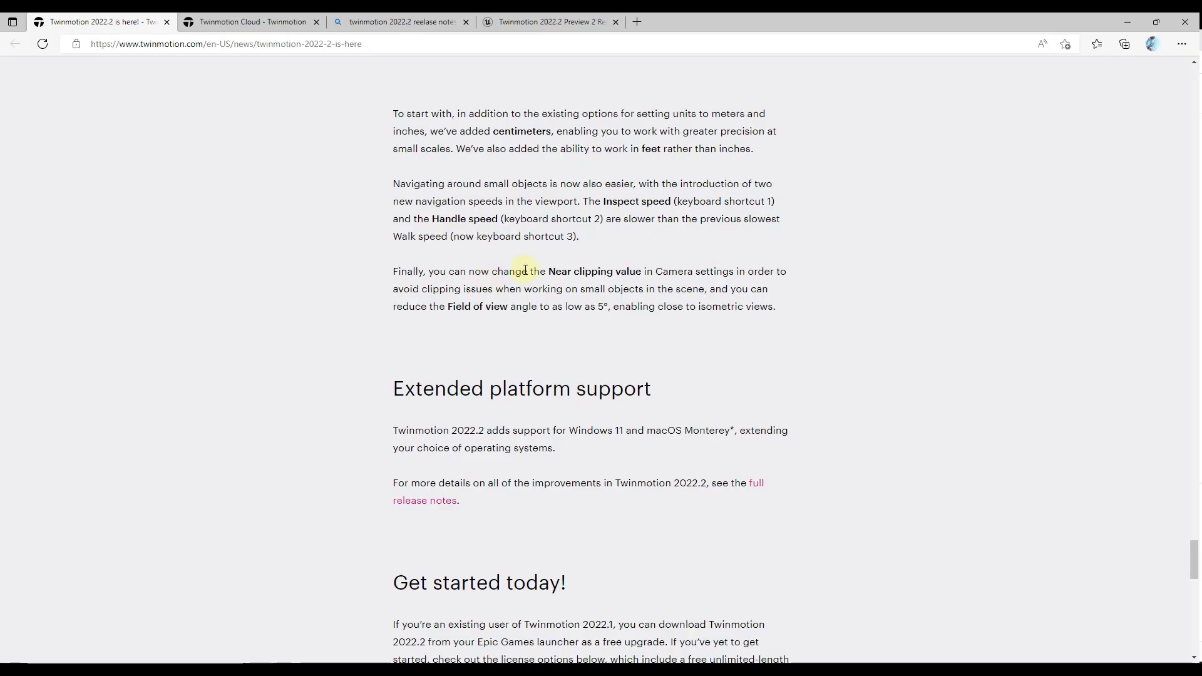
- Highlight the 'Near clipping value in Camera settings' note, scroll back up, then minimize Edge
left_click_drag(551, 268, 735, 269)
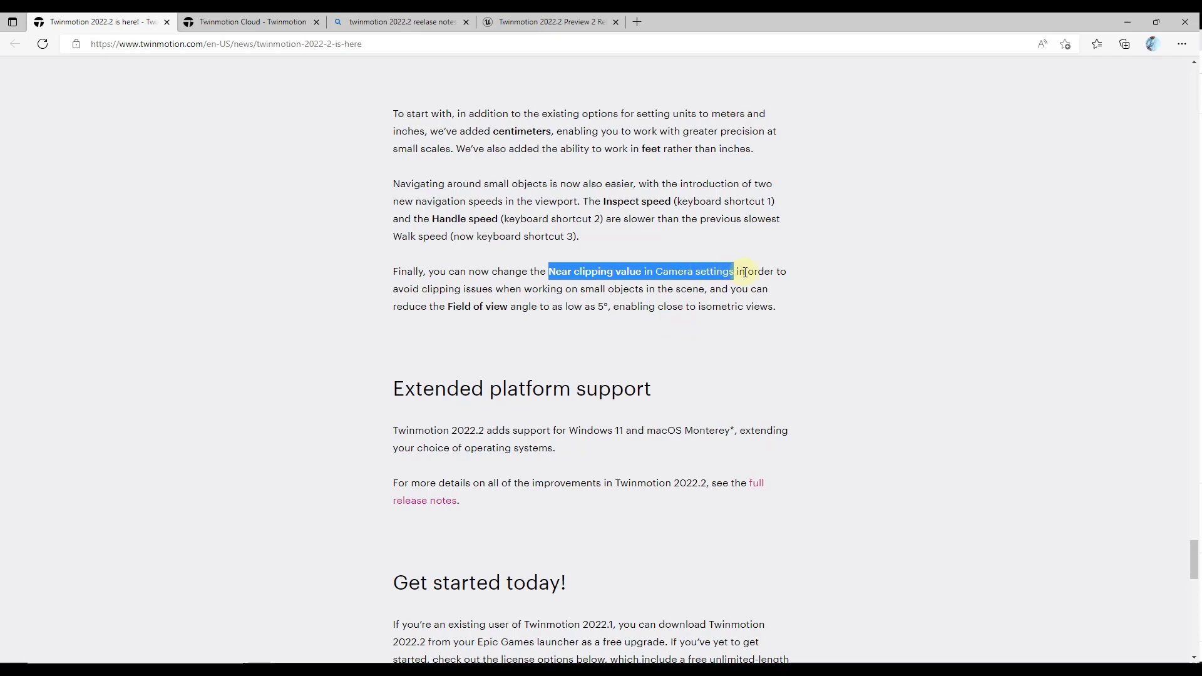
scroll(759, 278, "up", 5)
scroll(544, 278, "up", 2)
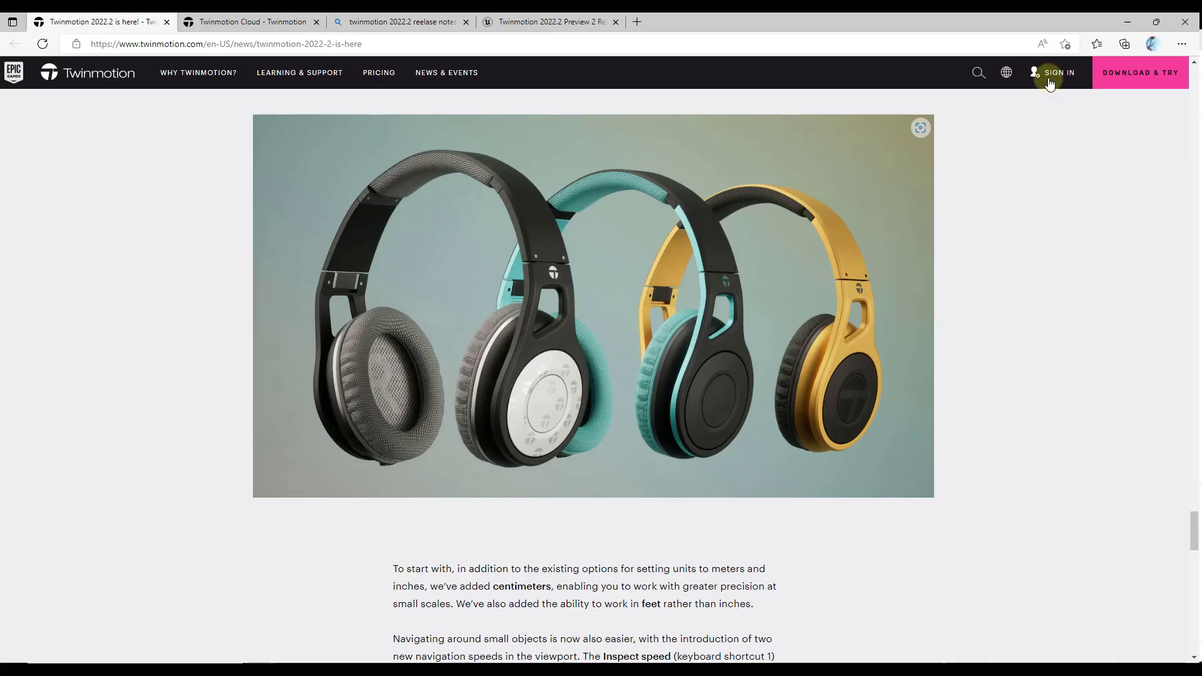
left_click(1126, 22)
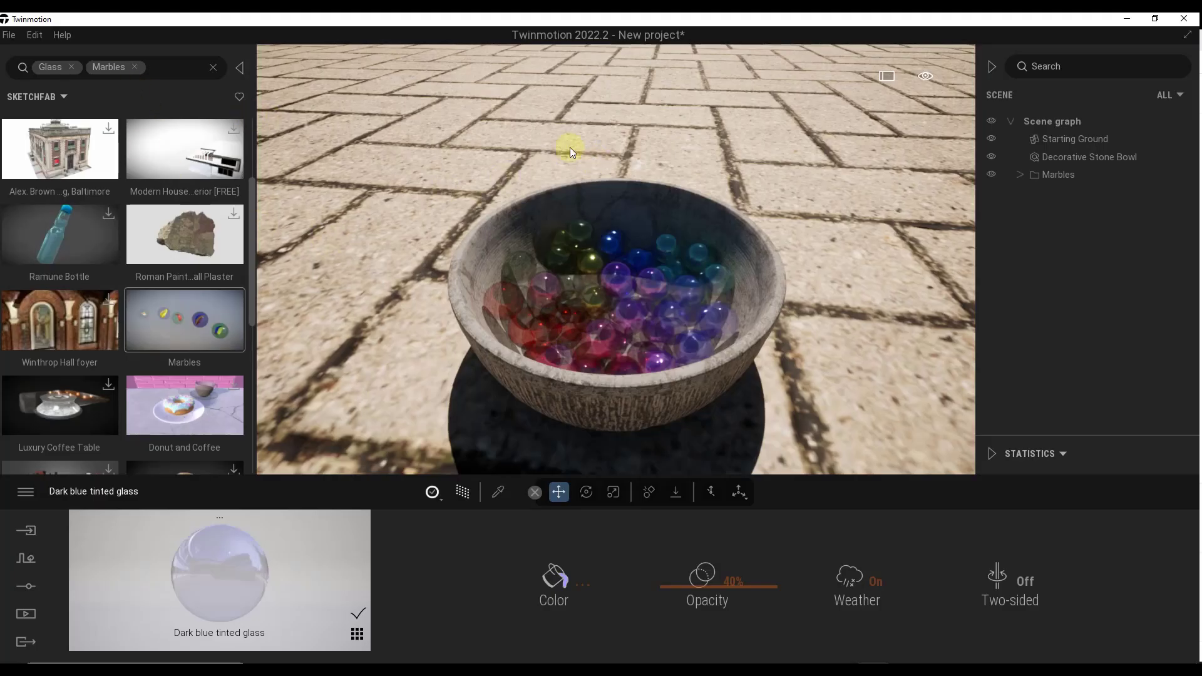
- Browse Twinmotion's demo scenes, such as Materials room and Lakehouse retreat, from the File menu
left_click(9, 35)
mouse_move(43, 111)
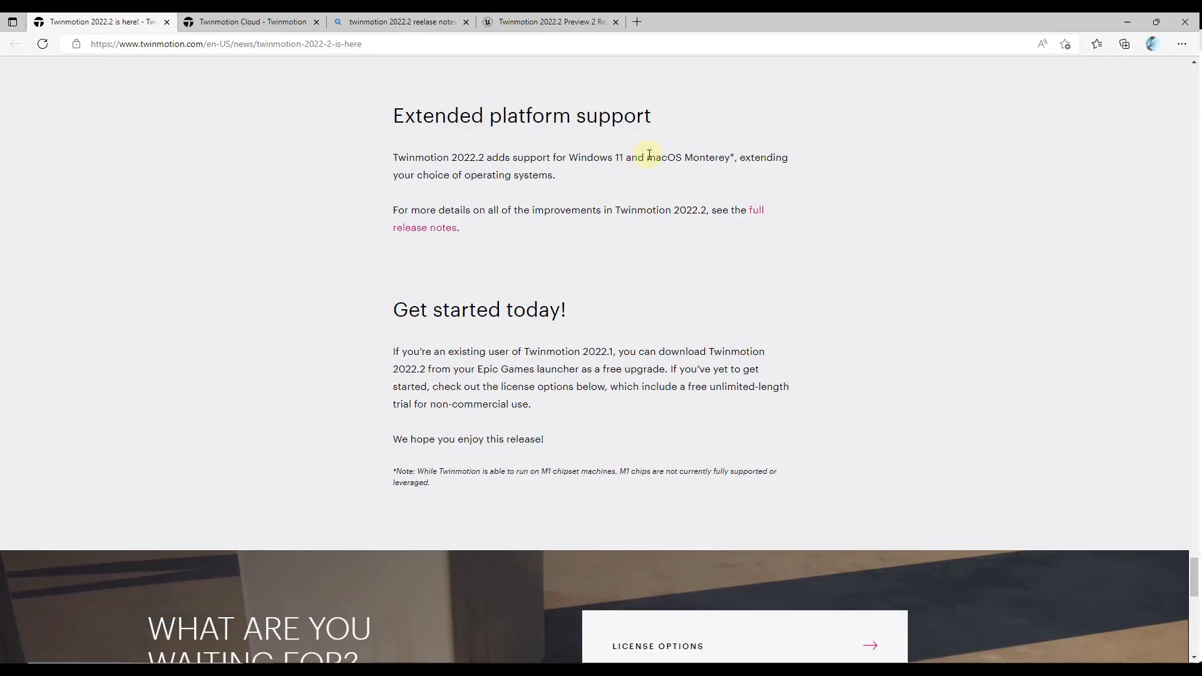
left_click_drag(647, 157, 730, 157)
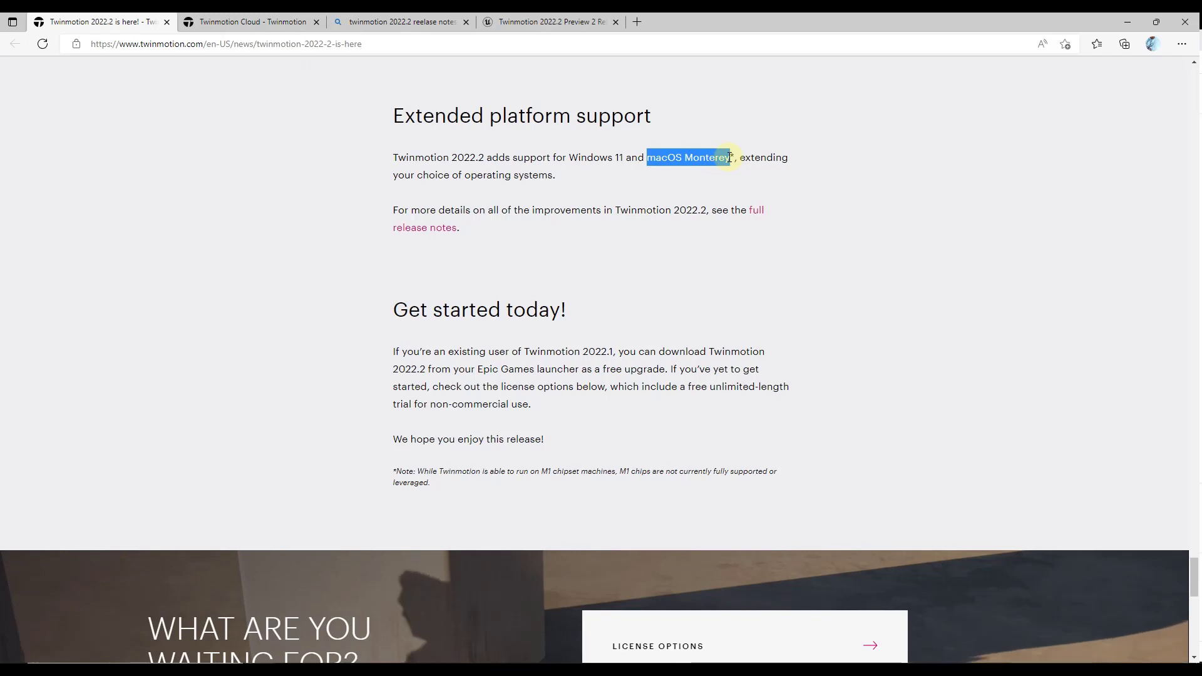
left_click(637, 174)
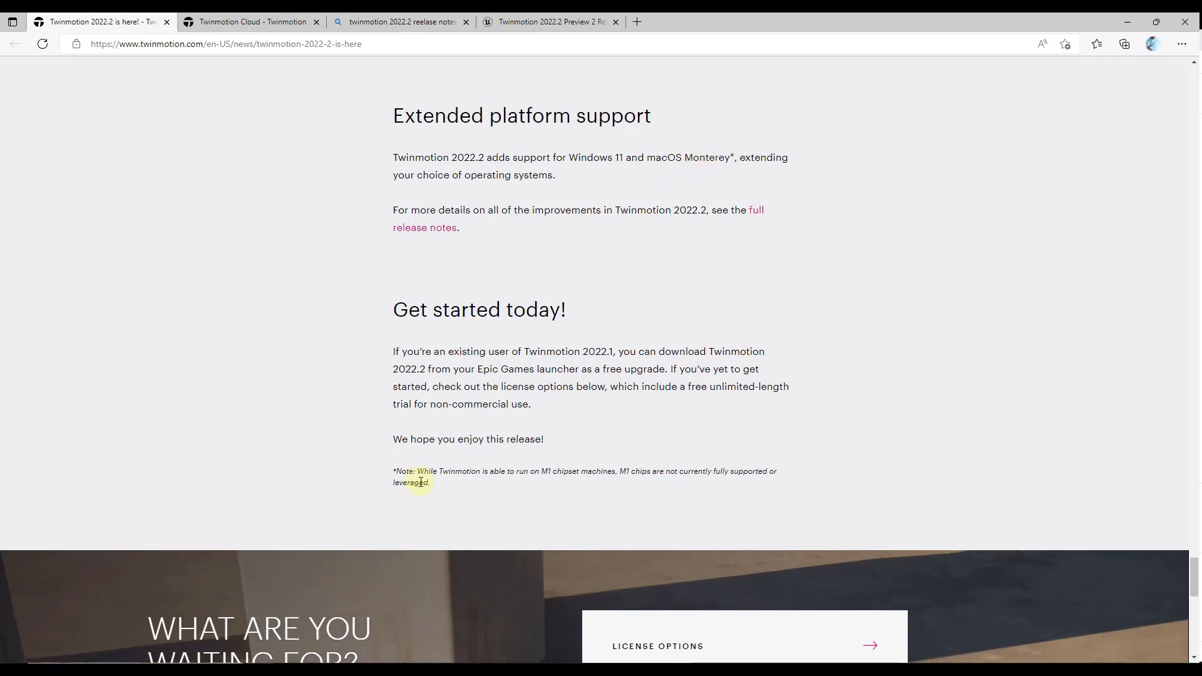
left_click_drag(441, 484, 542, 472)
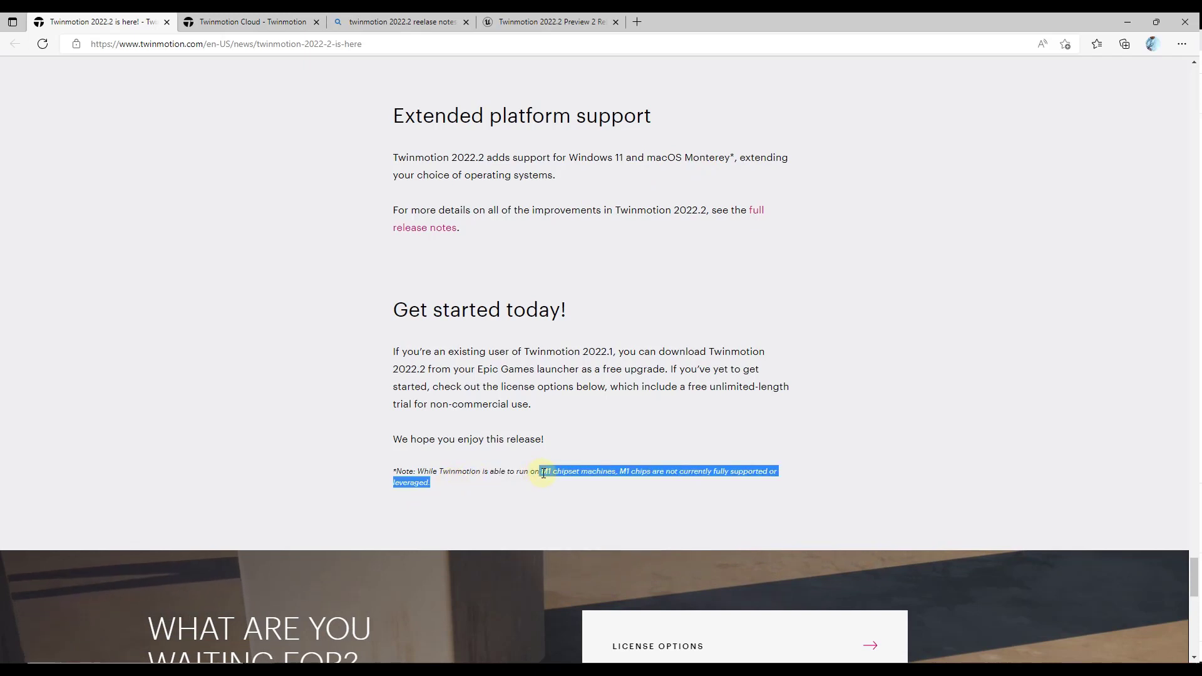
left_click(540, 483)
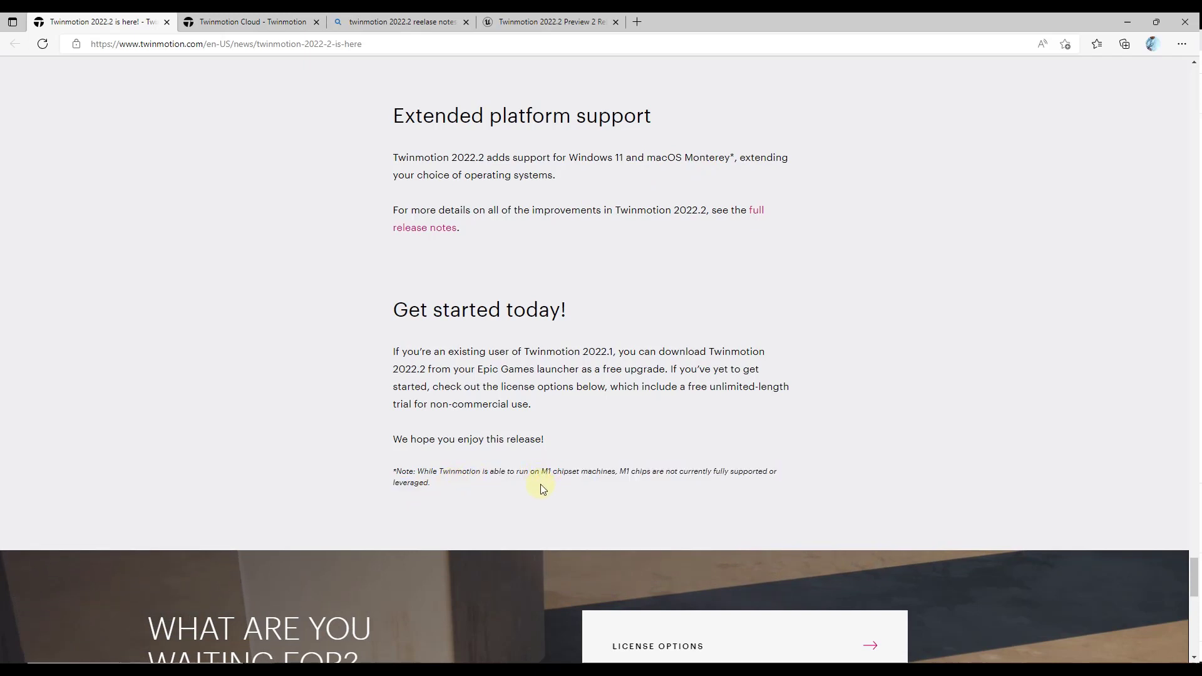